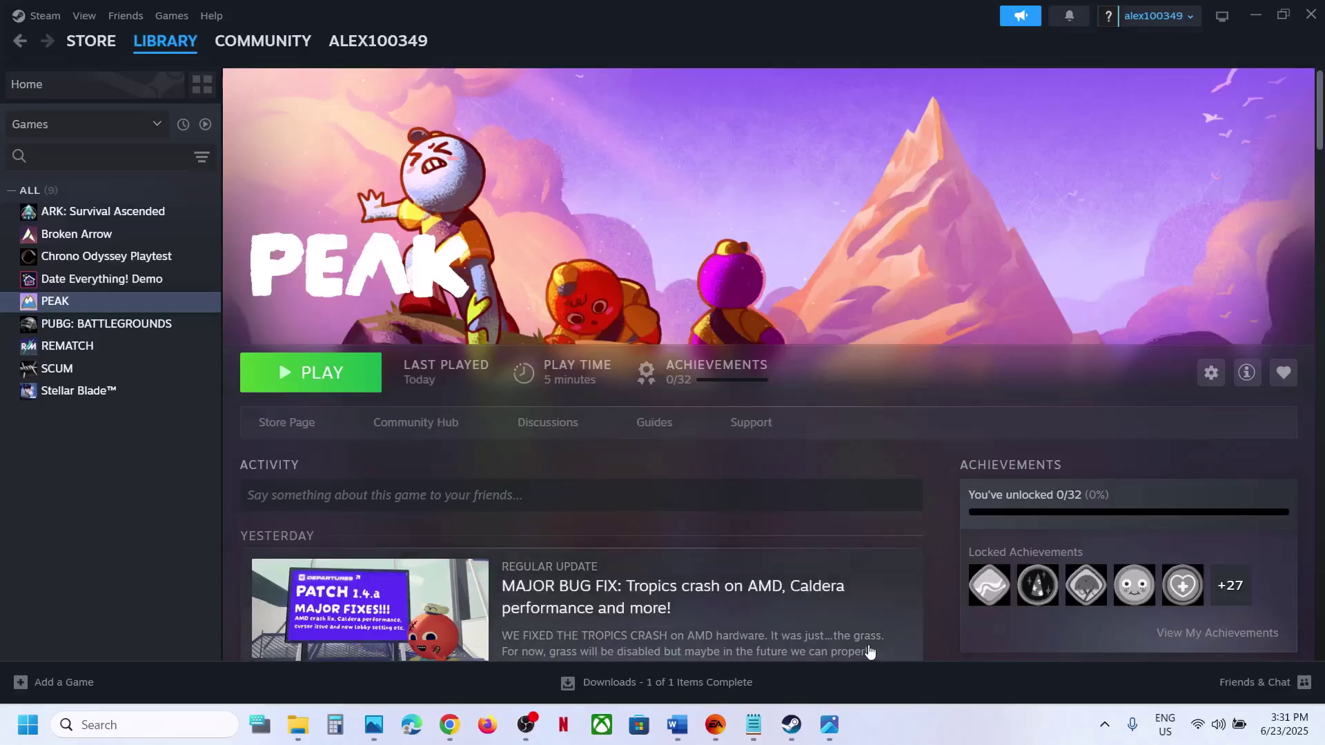
- View the Photon disconnect error screenshots, then close the viewer
{"action": "left_click", "coordinate": [831, 734]}
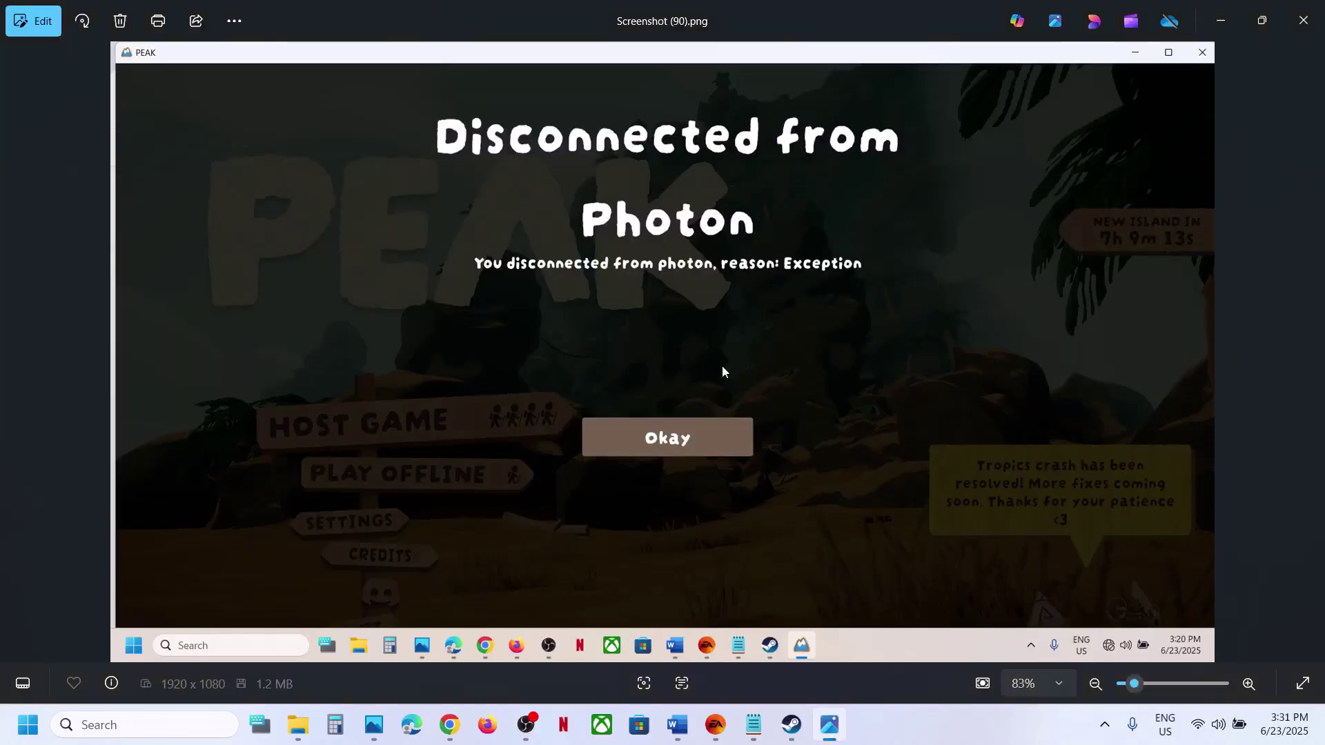
{"action": "key", "text": "Right"}
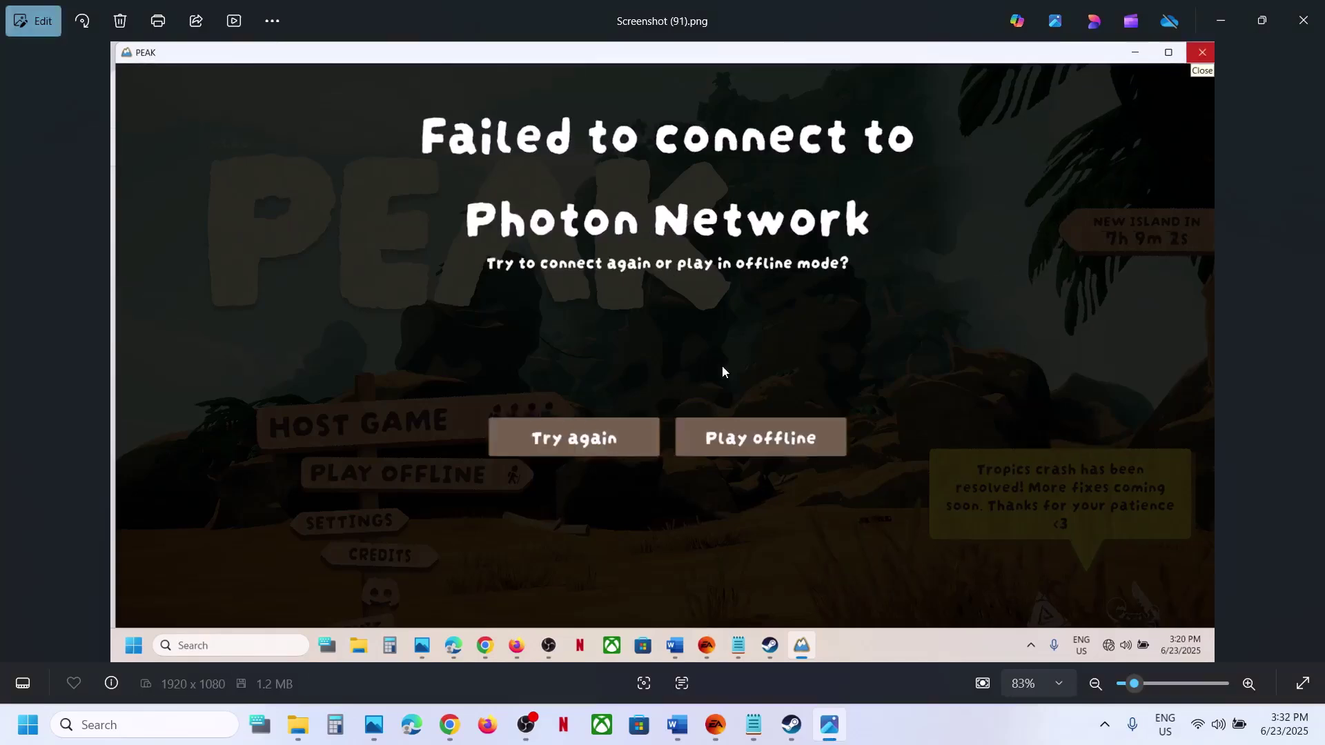
{"action": "left_click", "coordinate": [1224, 20]}
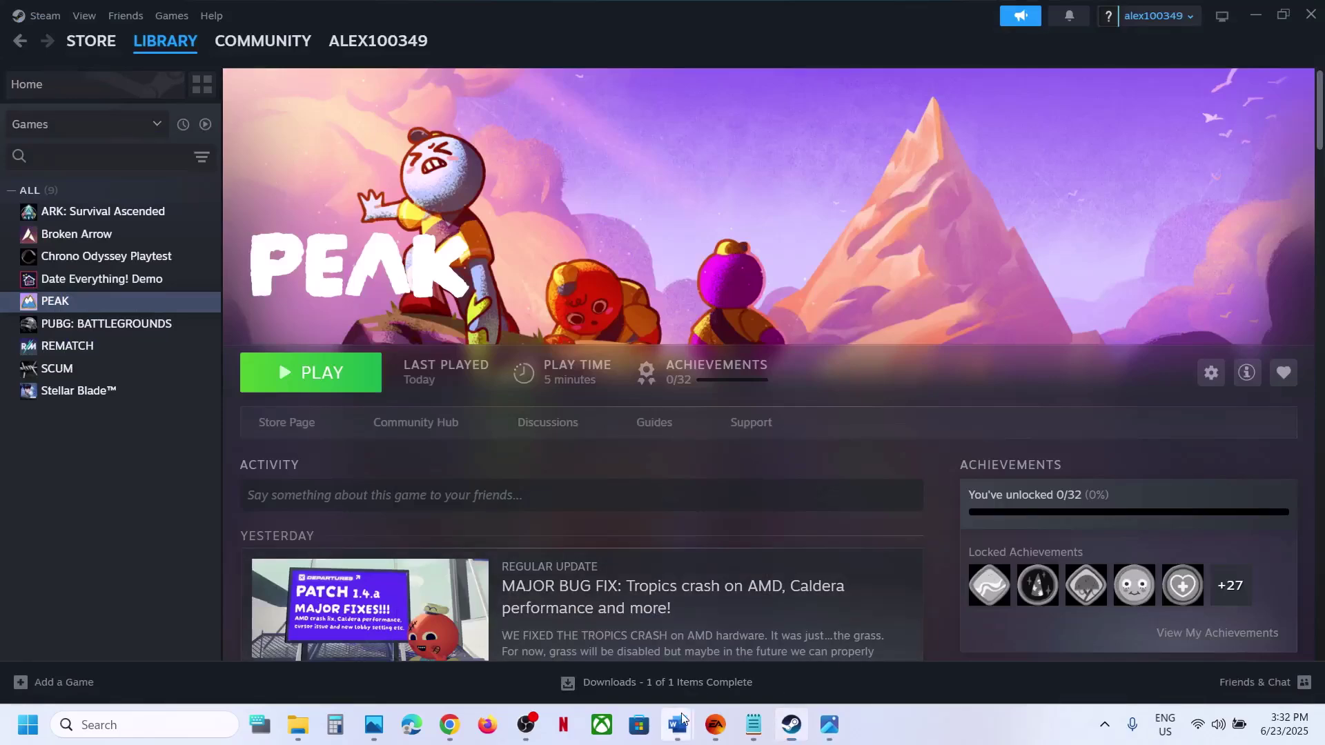
- Highlight the run-as-administrator step in the Word notes and return to Steam
{"action": "mouse_move", "coordinate": [677, 724]}
{"action": "left_click", "coordinate": [751, 634]}
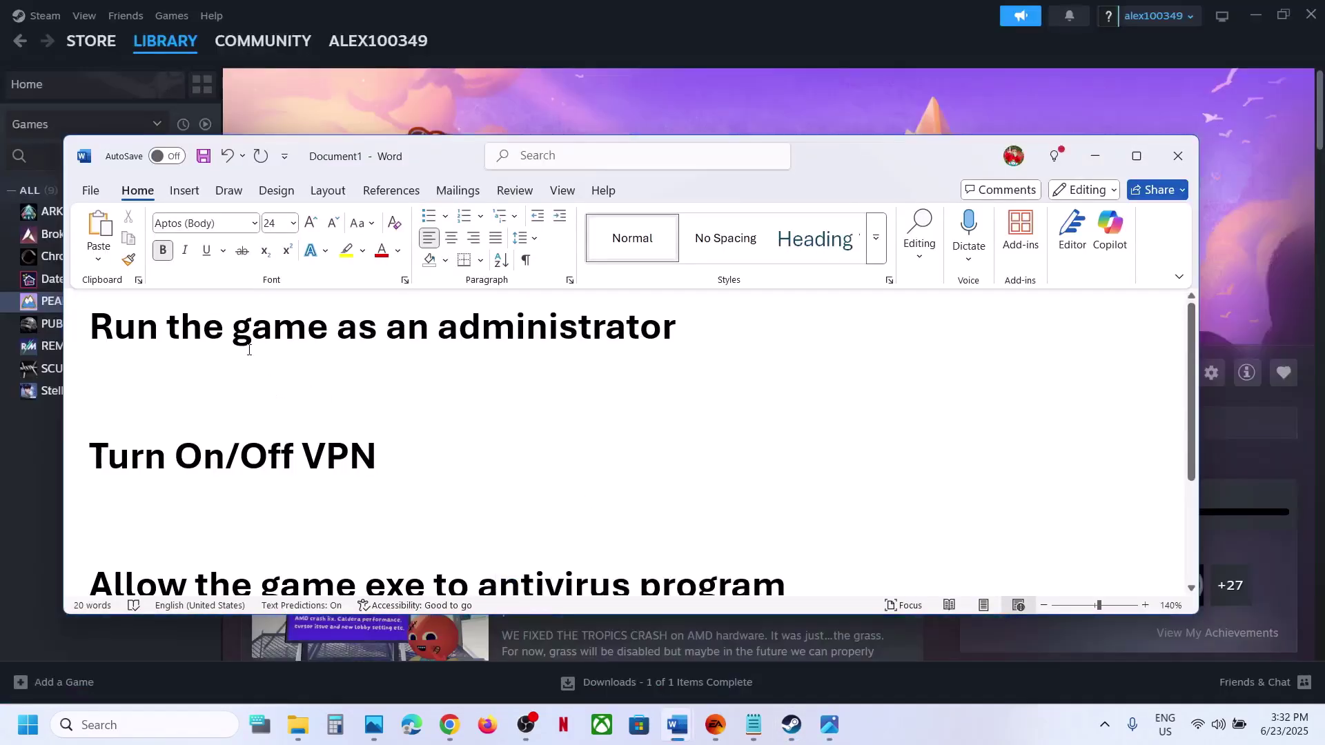
{"action": "left_click_drag", "start_coordinate": [249, 349], "coordinate": [526, 345]}
{"action": "left_click", "coordinate": [48, 304]}
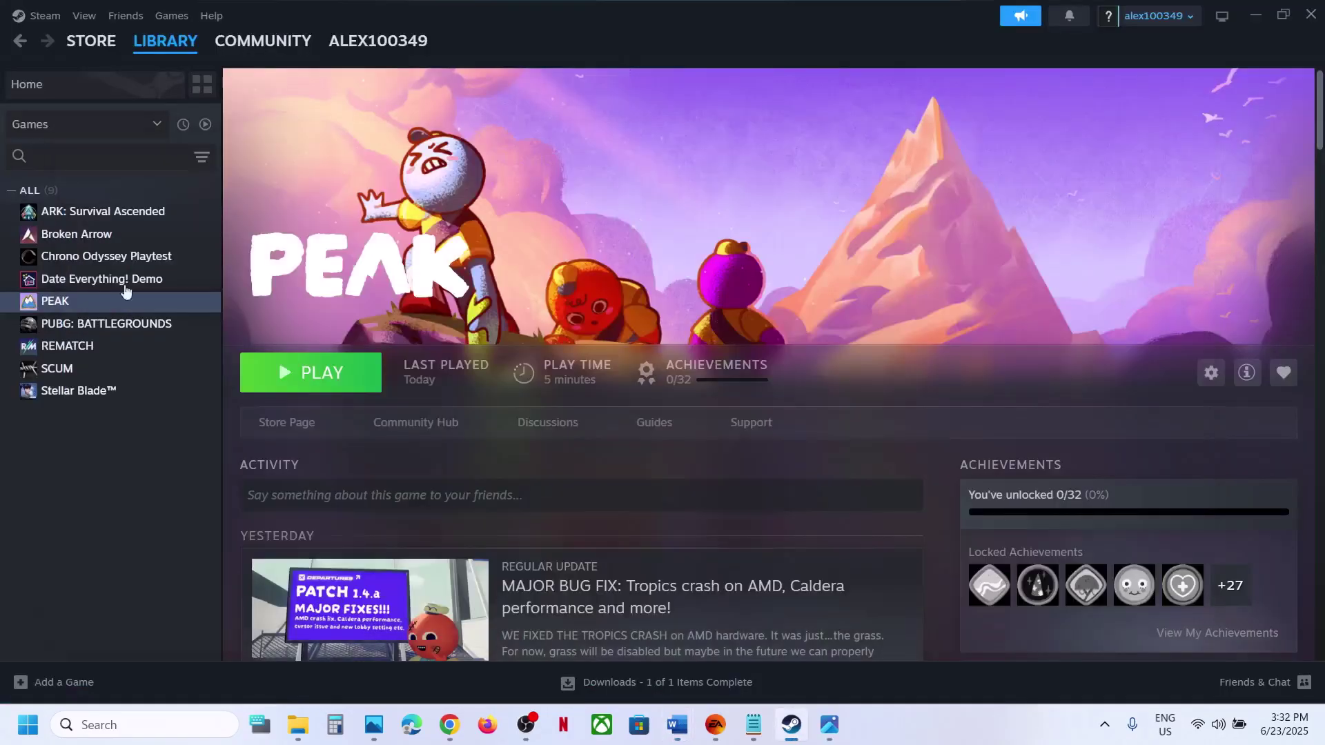
- Open PEAK's installed files folder from the Steam library
{"action": "right_click", "coordinate": [93, 310]}
{"action": "mouse_move", "coordinate": [133, 405]}
{"action": "left_click", "coordinate": [298, 436]}
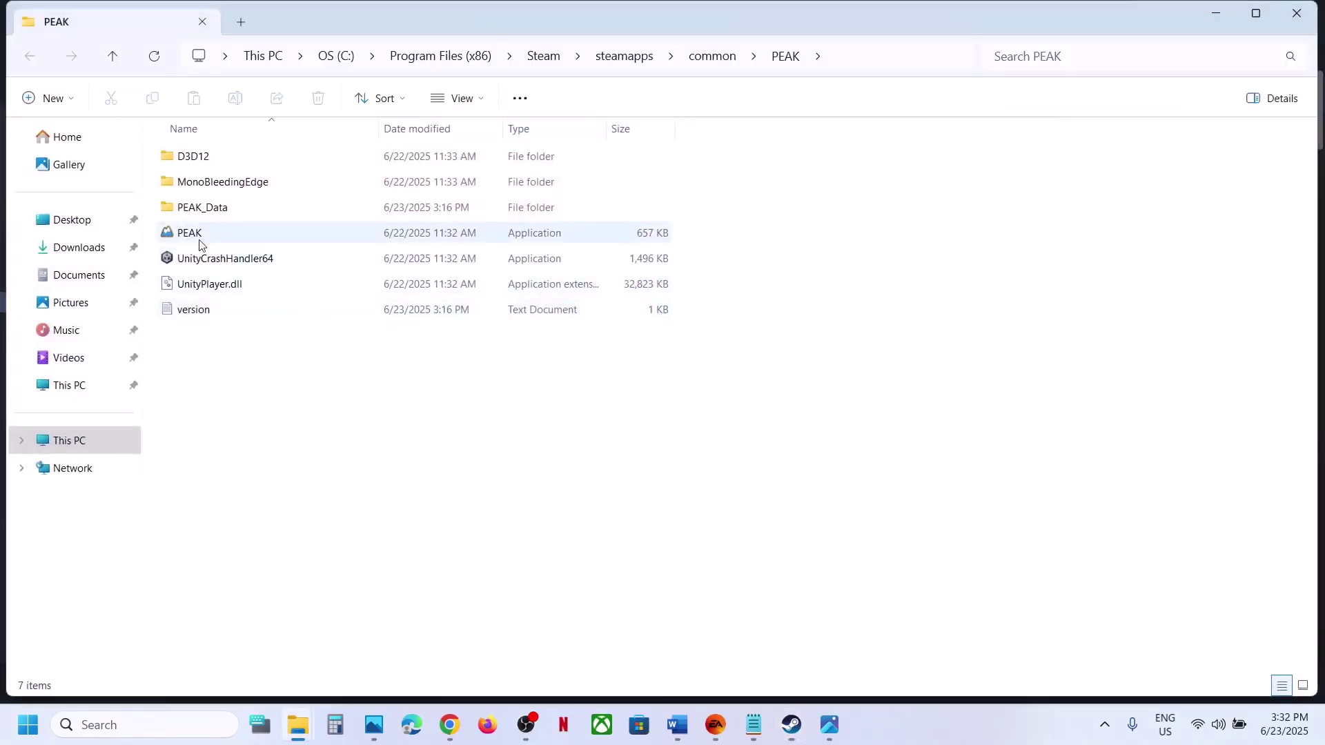
- Set PEAK.exe's Compatibility properties to always run as administrator
{"action": "left_click", "coordinate": [200, 245]}
{"action": "right_click", "coordinate": [200, 245]}
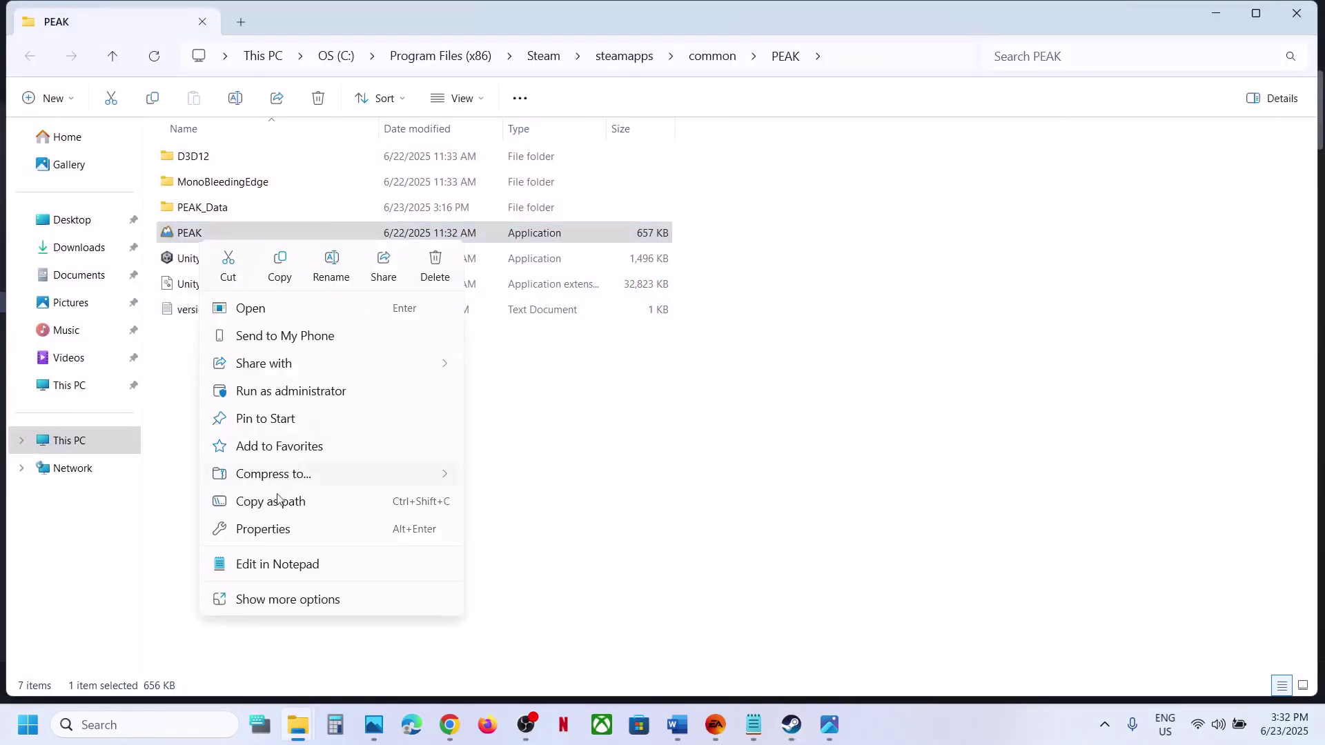
{"action": "left_click", "coordinate": [263, 529]}
{"action": "left_click", "coordinate": [394, 274]}
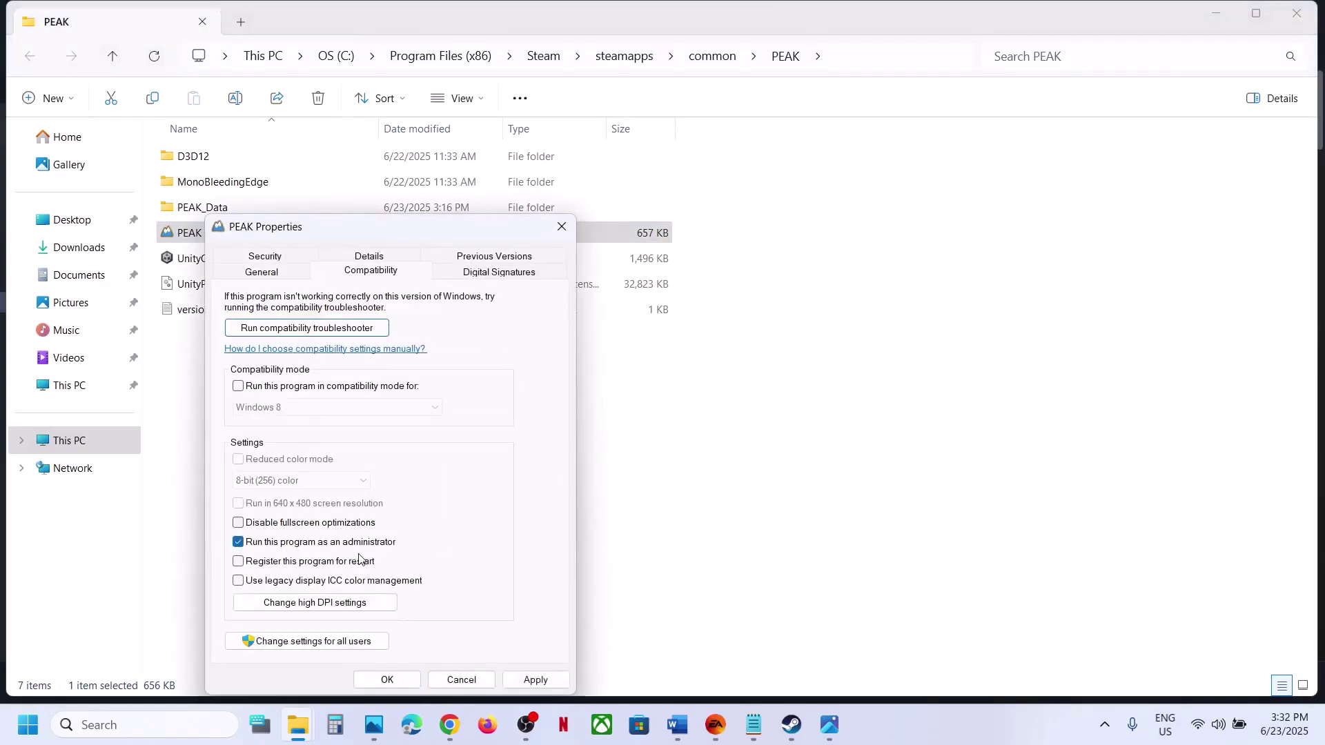
{"action": "left_click", "coordinate": [532, 680]}
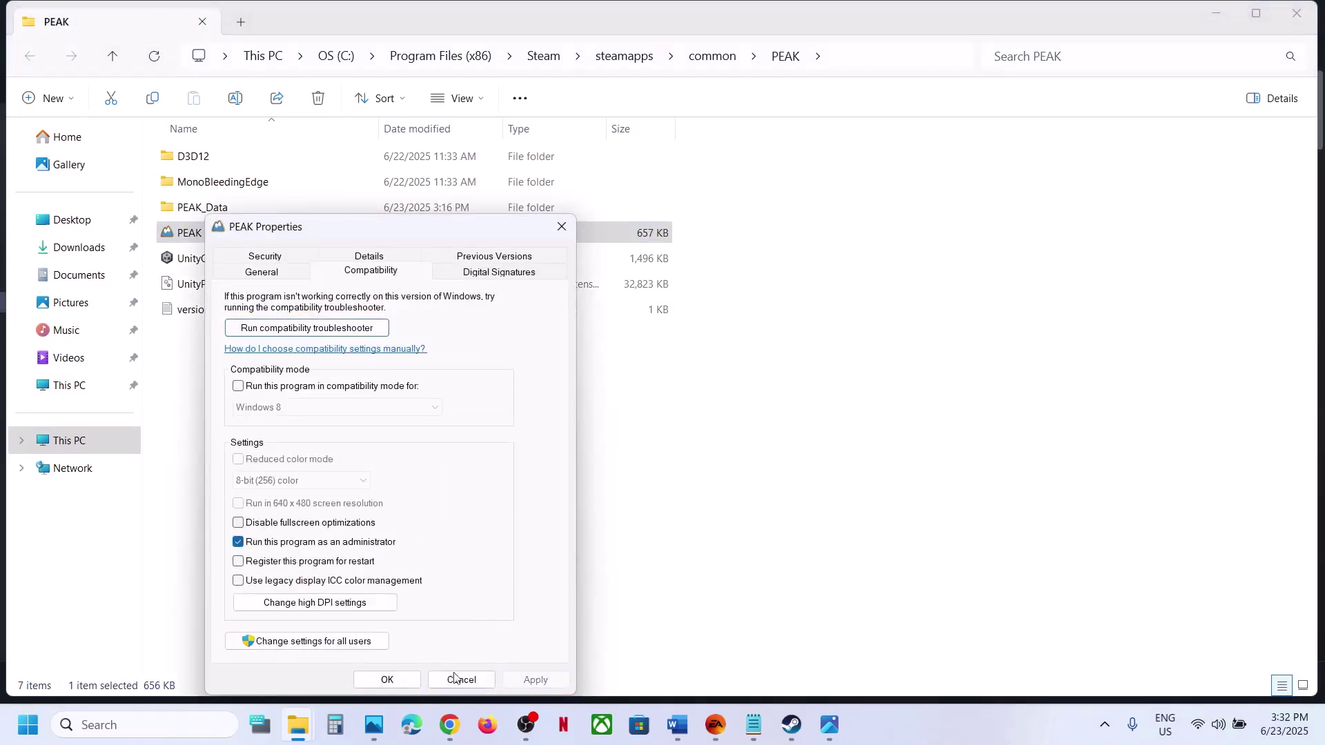
{"action": "left_click", "coordinate": [386, 680]}
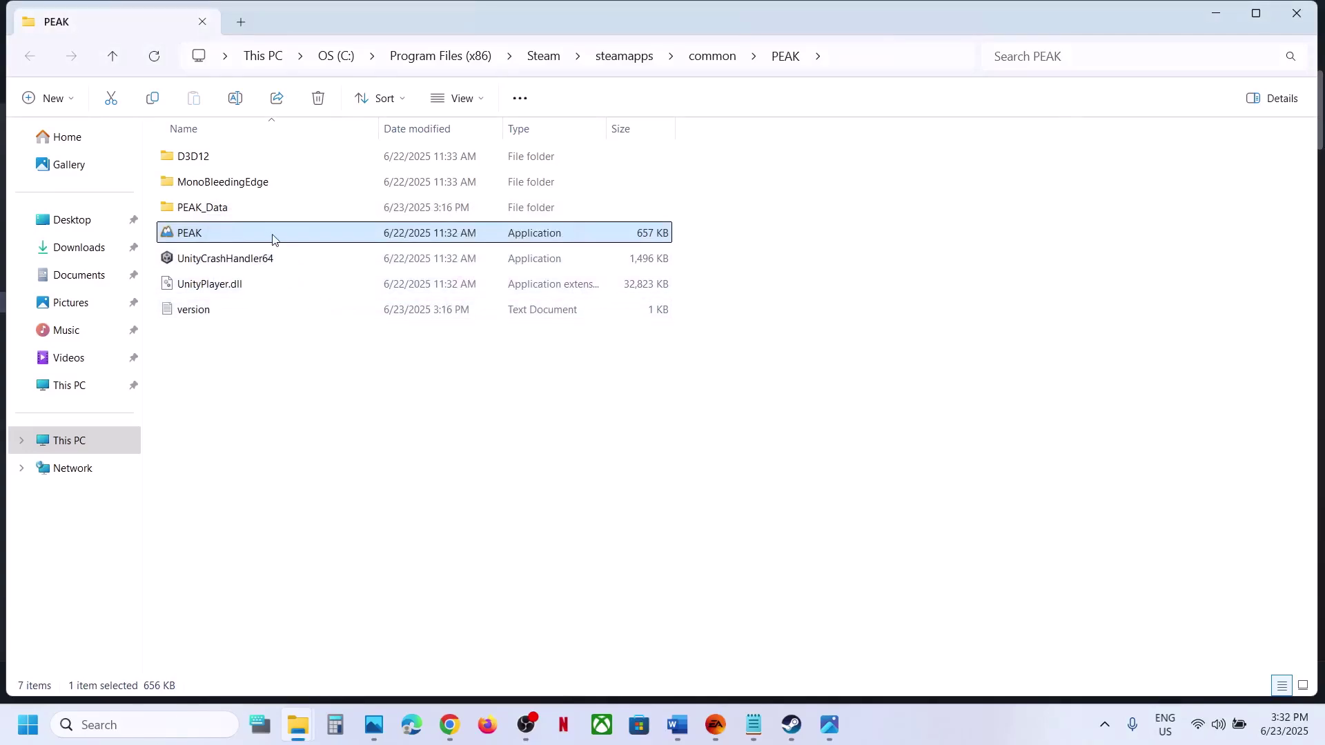
{"action": "left_click", "coordinate": [796, 724]}
{"action": "mouse_move", "coordinate": [677, 725]}
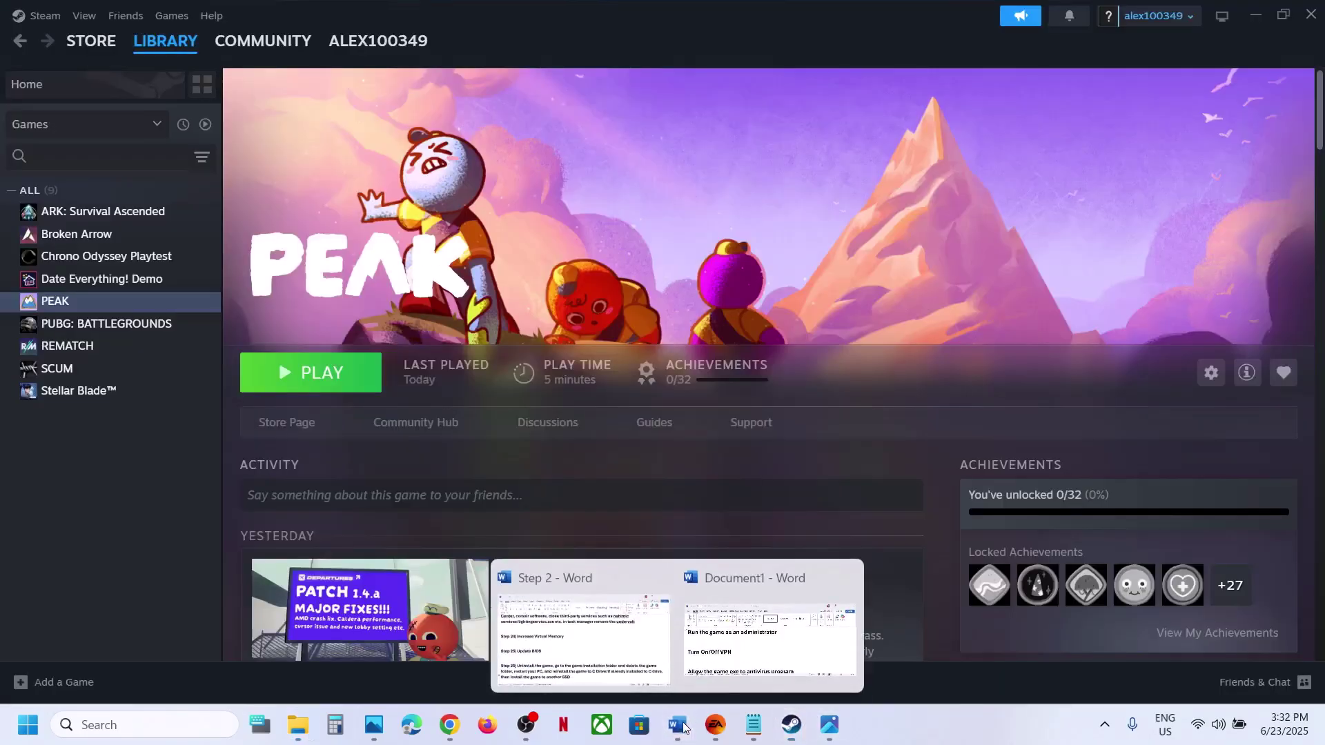
{"action": "left_click", "coordinate": [782, 607]}
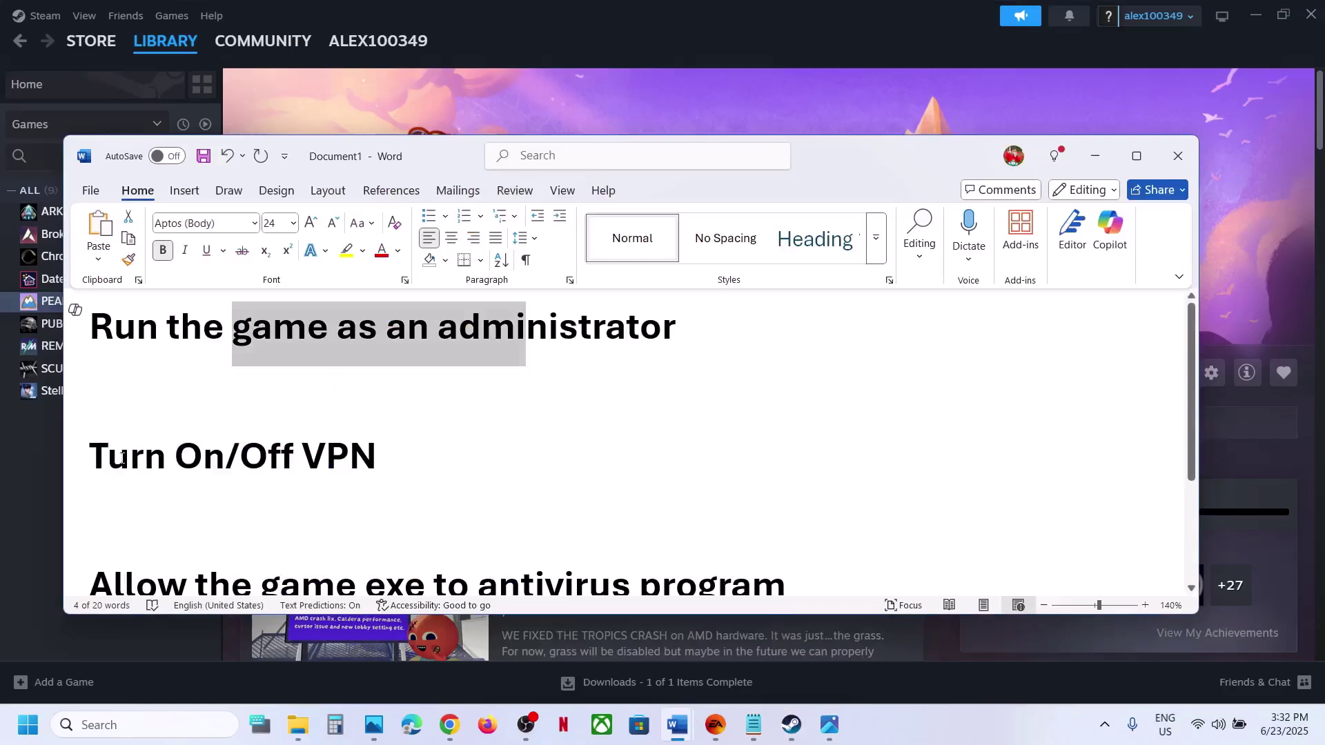
{"action": "left_click_drag", "start_coordinate": [121, 458], "coordinate": [403, 444]}
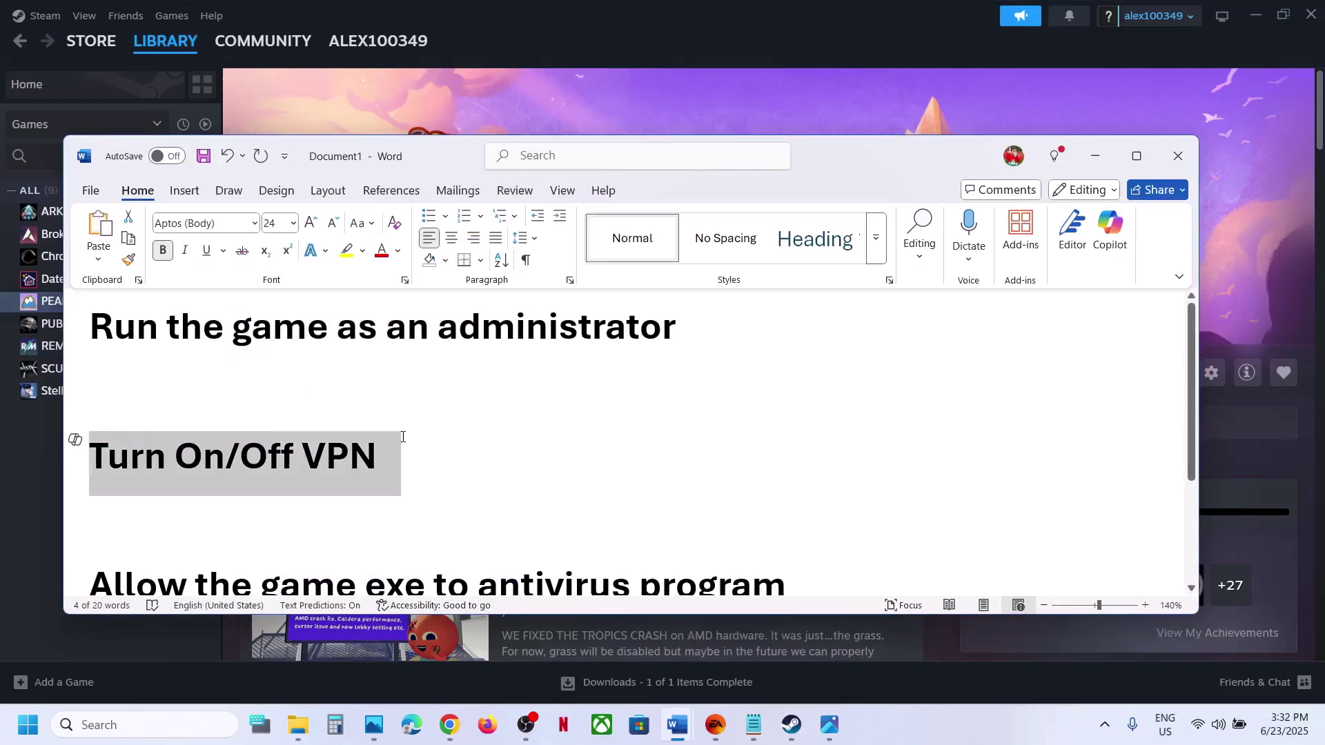
{"action": "left_click", "coordinate": [203, 459]}
{"action": "left_click_drag", "start_coordinate": [111, 461], "coordinate": [229, 458]}
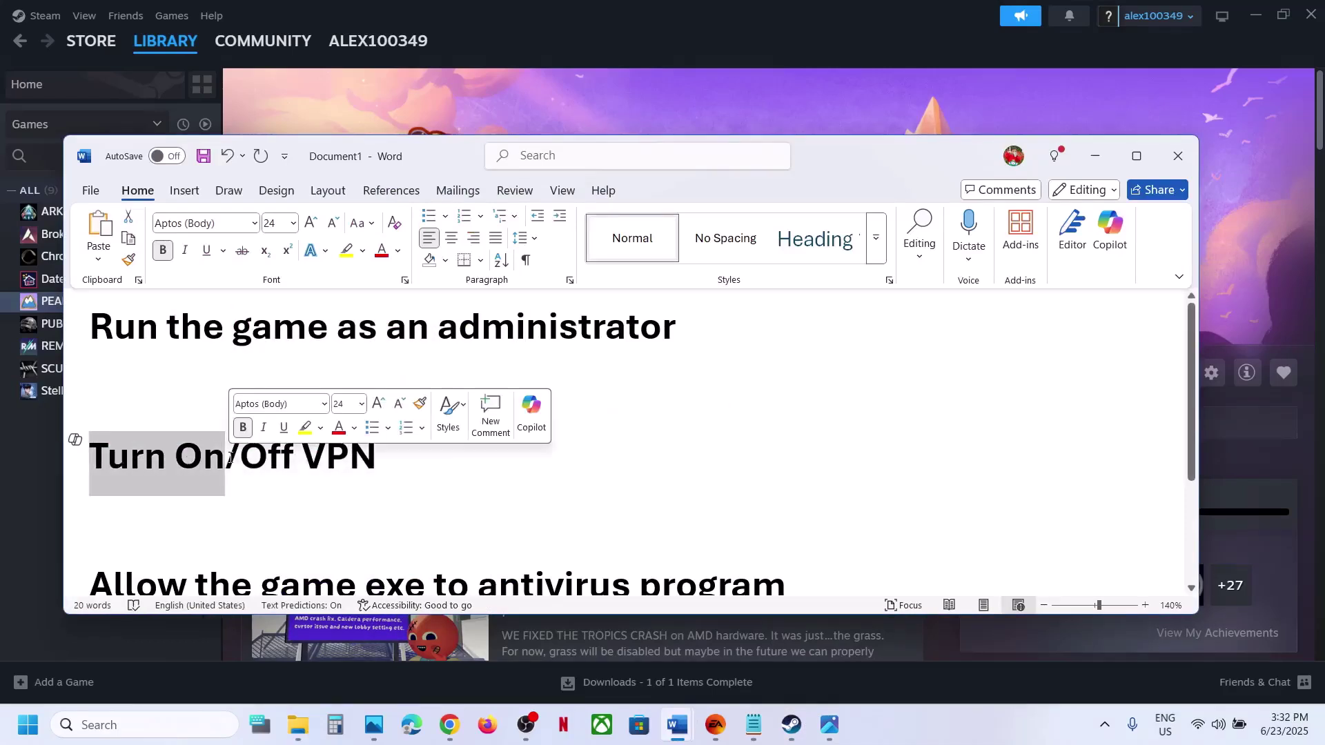
{"action": "left_click", "coordinate": [230, 458]}
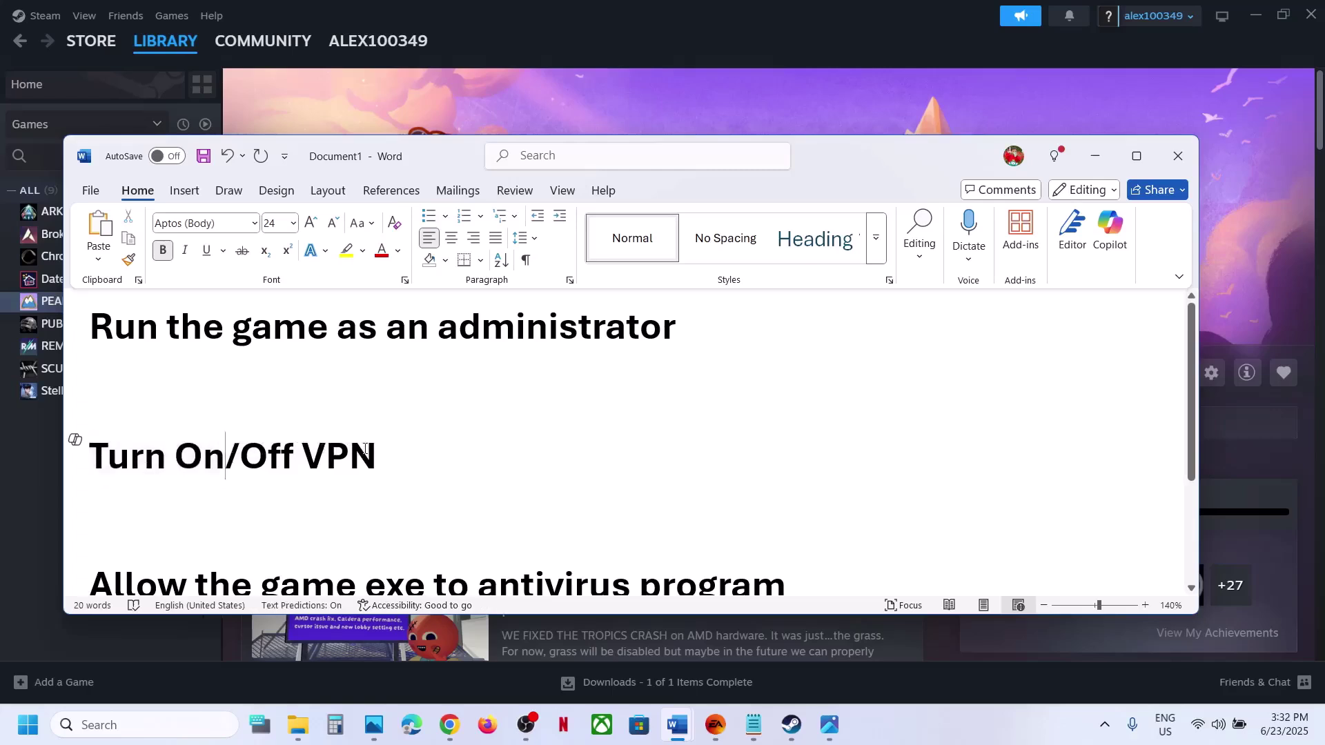
{"action": "left_click_drag", "start_coordinate": [365, 450], "coordinate": [138, 447]}
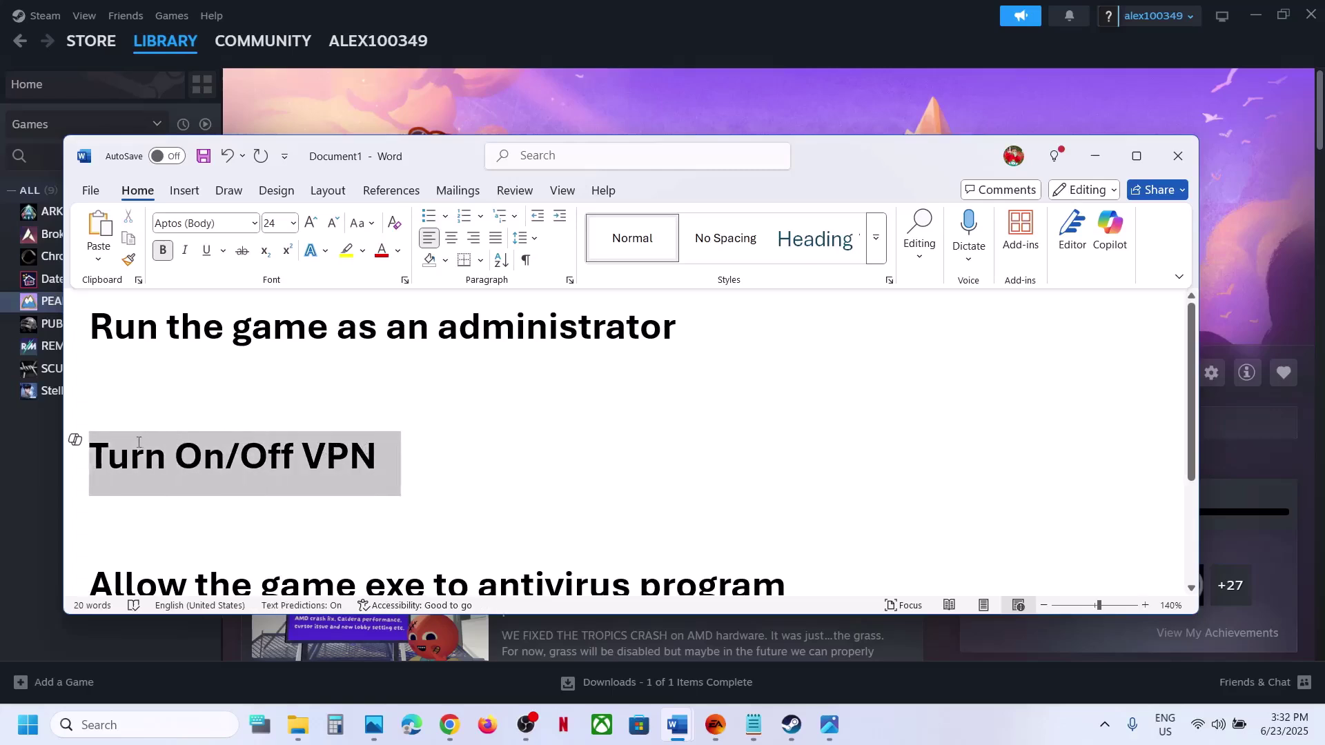
{"action": "left_click", "coordinate": [268, 453]}
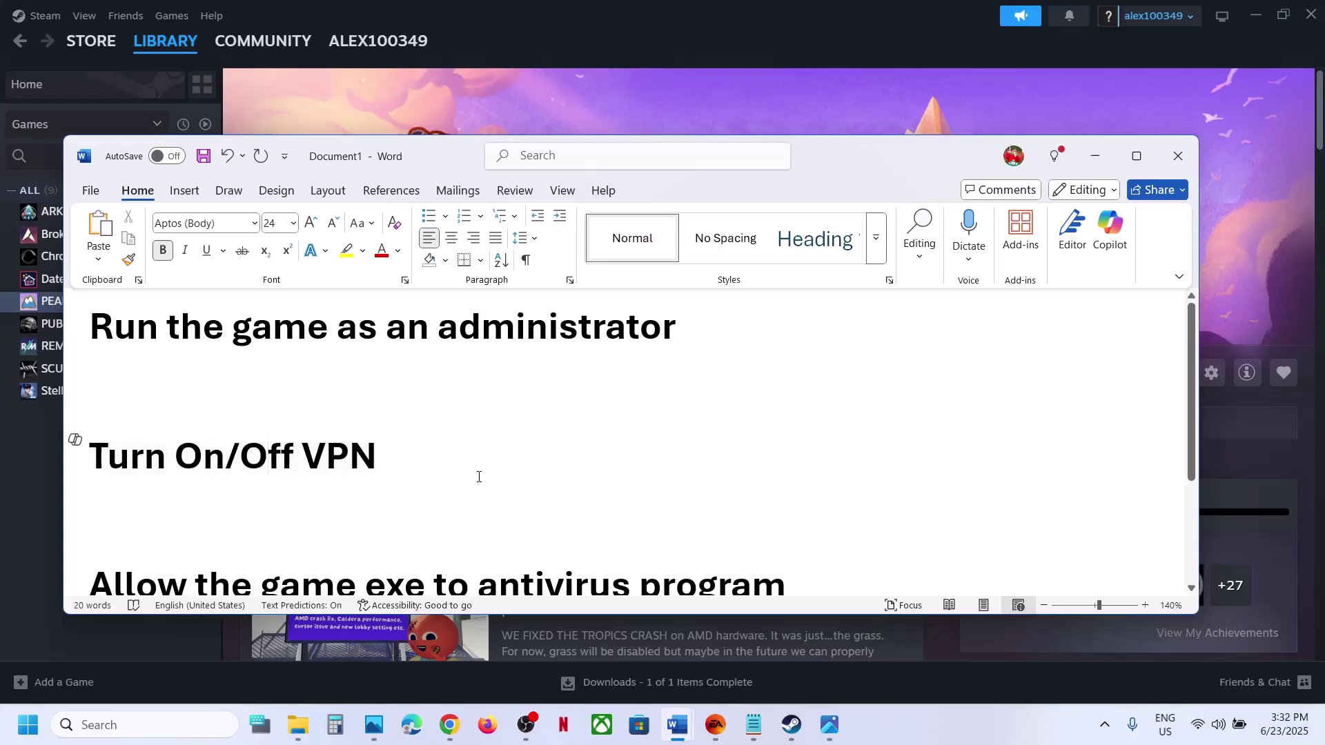
{"action": "scroll", "coordinate": [479, 476], "scroll_direction": "down", "scroll_amount": 2}
{"action": "scroll", "coordinate": [479, 477], "scroll_direction": "down", "scroll_amount": 1}
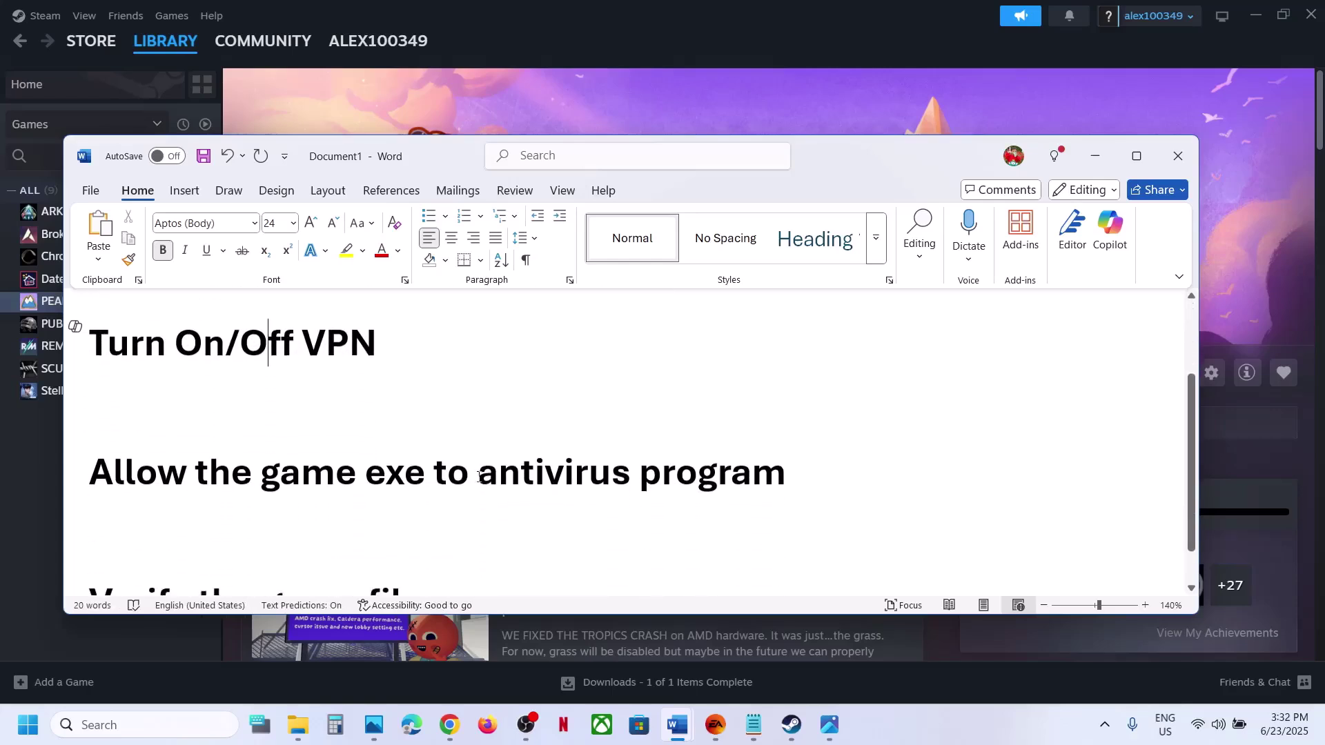
{"action": "scroll", "coordinate": [479, 477], "scroll_direction": "up", "scroll_amount": 1}
{"action": "left_click", "coordinate": [764, 124]}
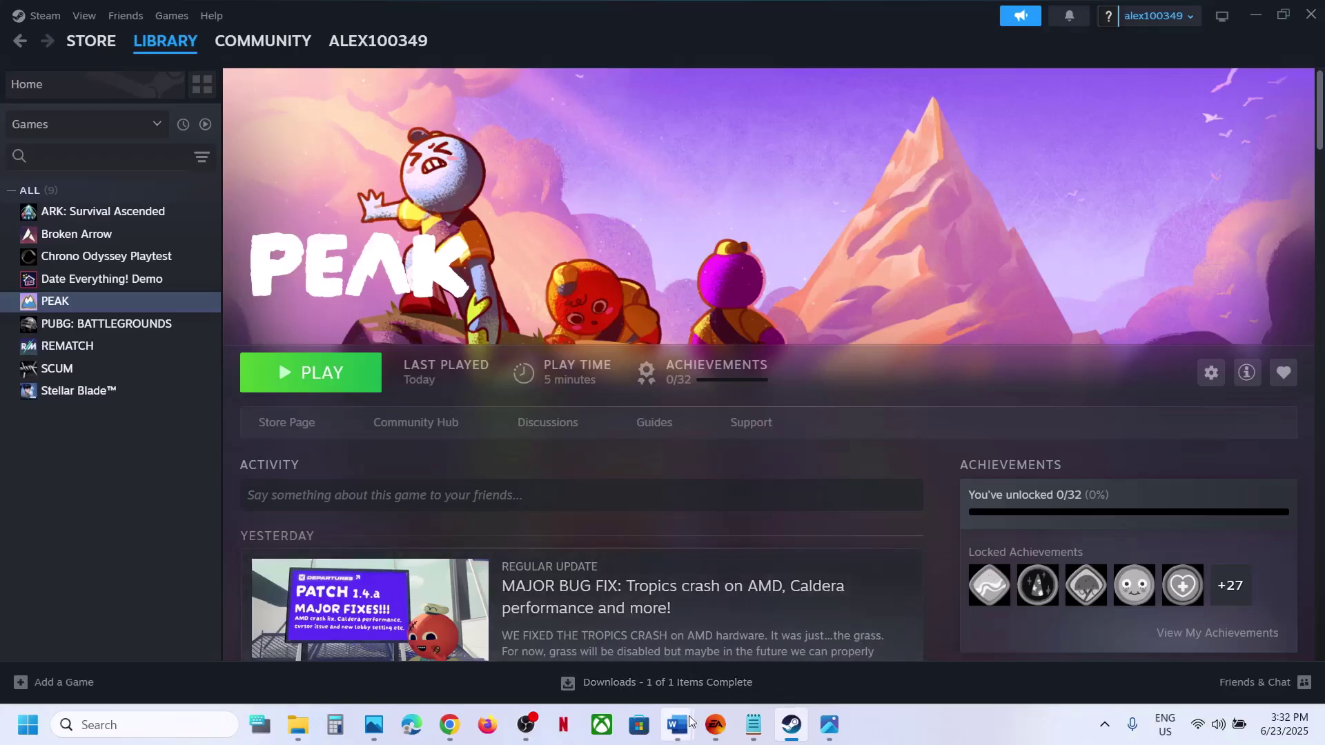
{"action": "mouse_move", "coordinate": [677, 725]}
{"action": "left_click", "coordinate": [766, 667]}
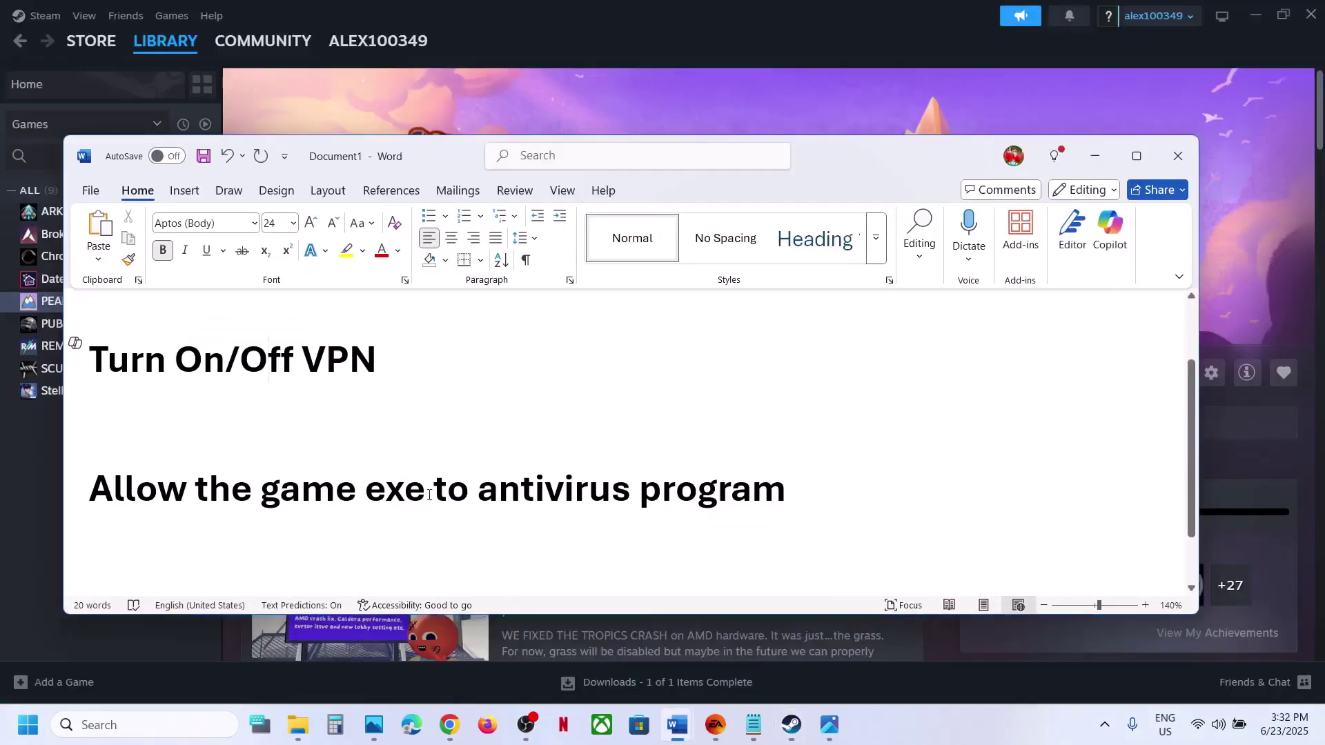
{"action": "left_click_drag", "start_coordinate": [428, 495], "coordinate": [703, 498]}
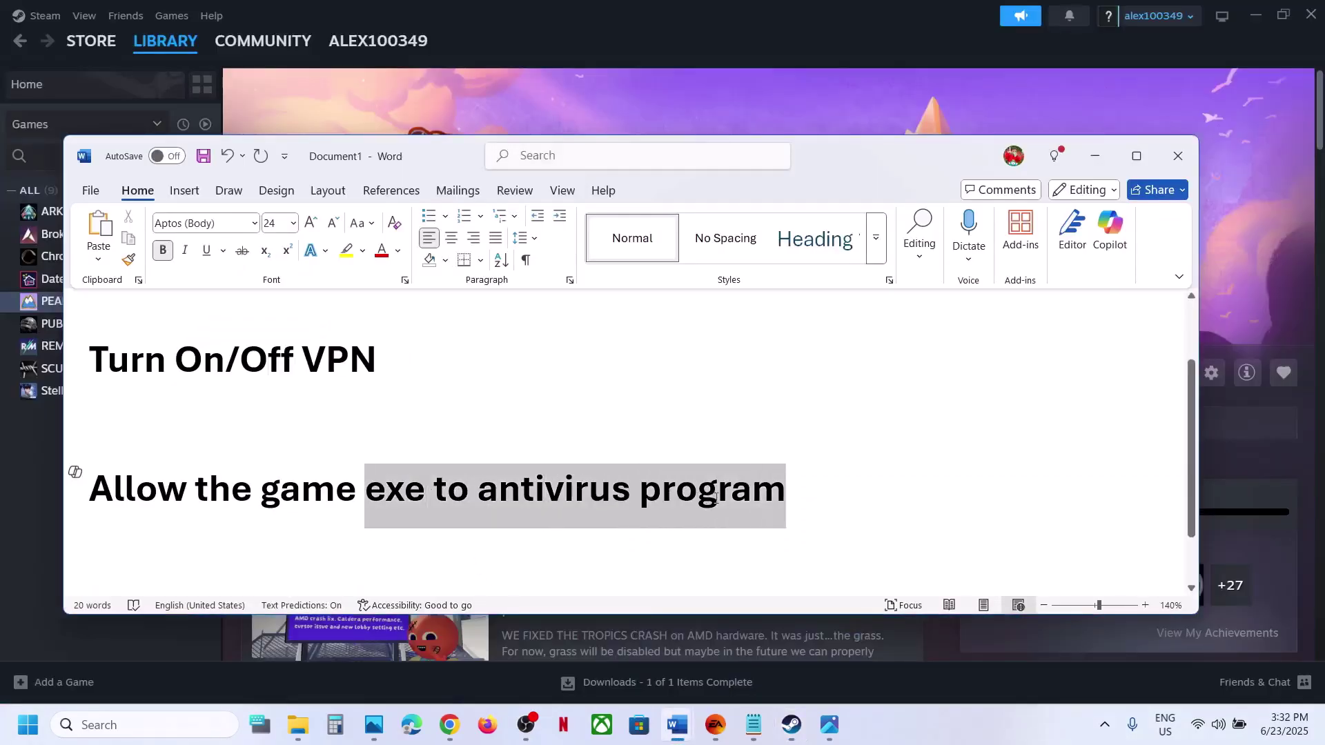
{"action": "left_click", "coordinate": [593, 495]}
{"action": "left_click_drag", "start_coordinate": [244, 483], "coordinate": [730, 491]}
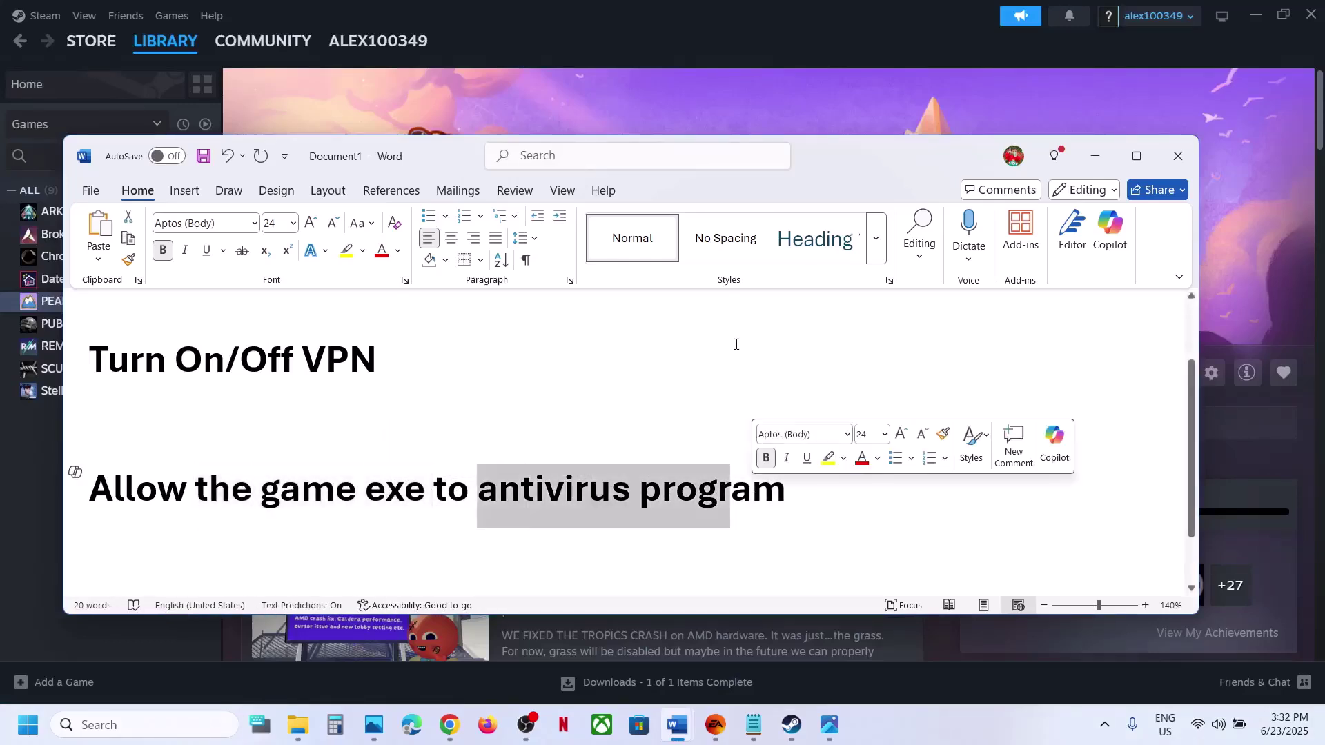
{"action": "left_click", "coordinate": [687, 126]}
- From Settings' Windows Security ransomware protection, open Controlled folder access allowed apps with admin approval and start adding one
{"action": "key", "text": "super+i"}
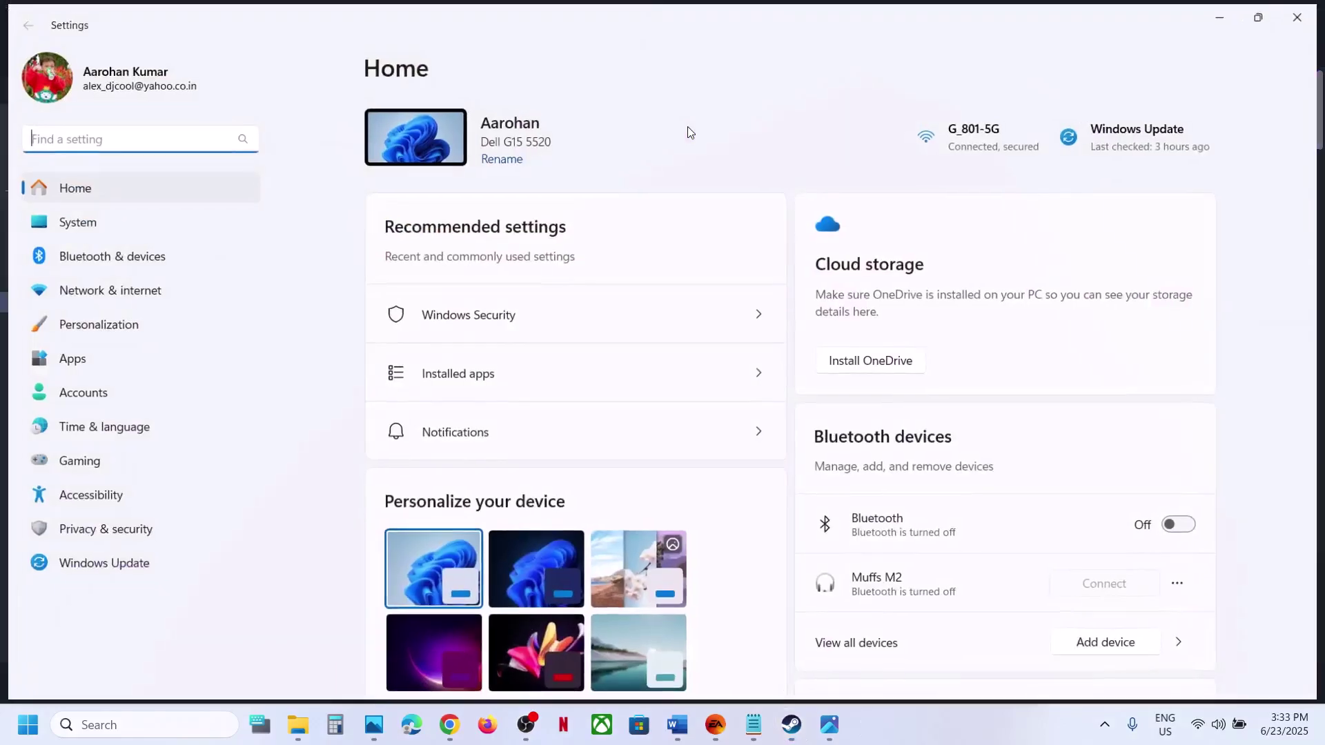
{"action": "left_click", "coordinate": [66, 532]}
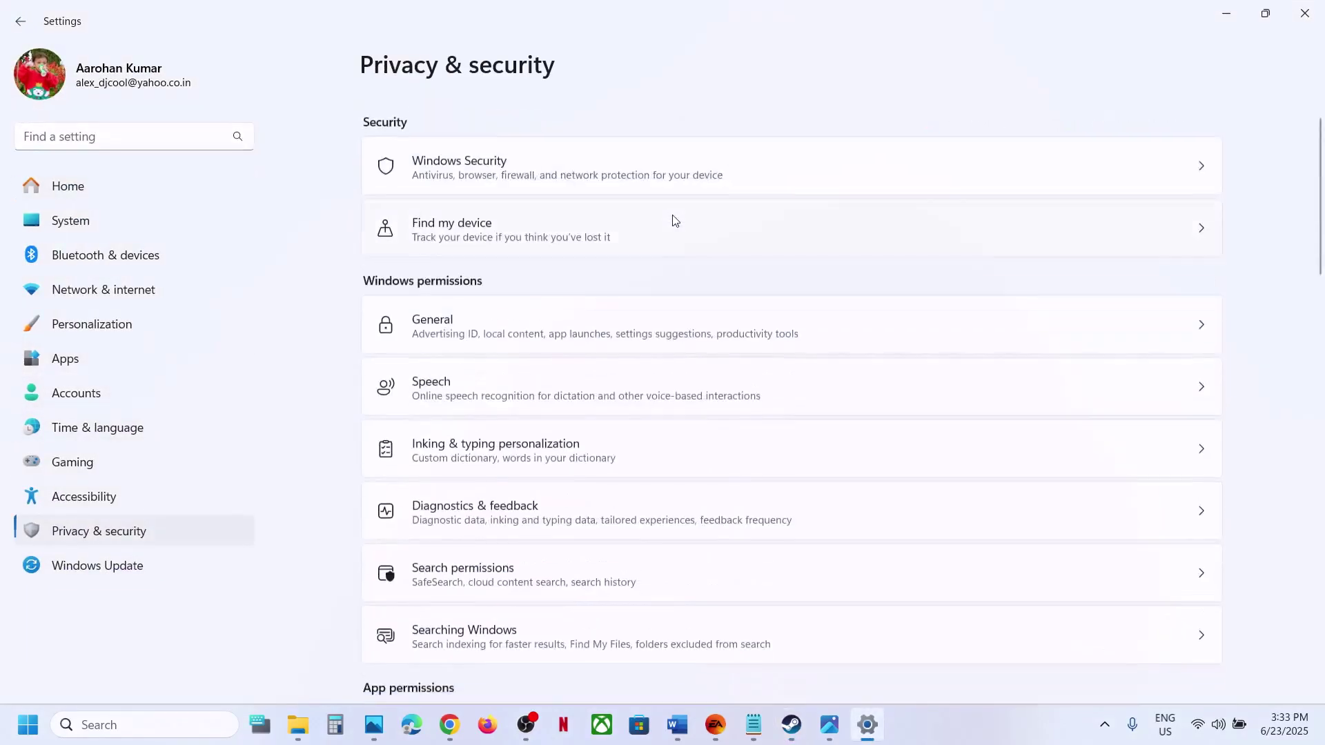
{"action": "left_click", "coordinate": [538, 169]}
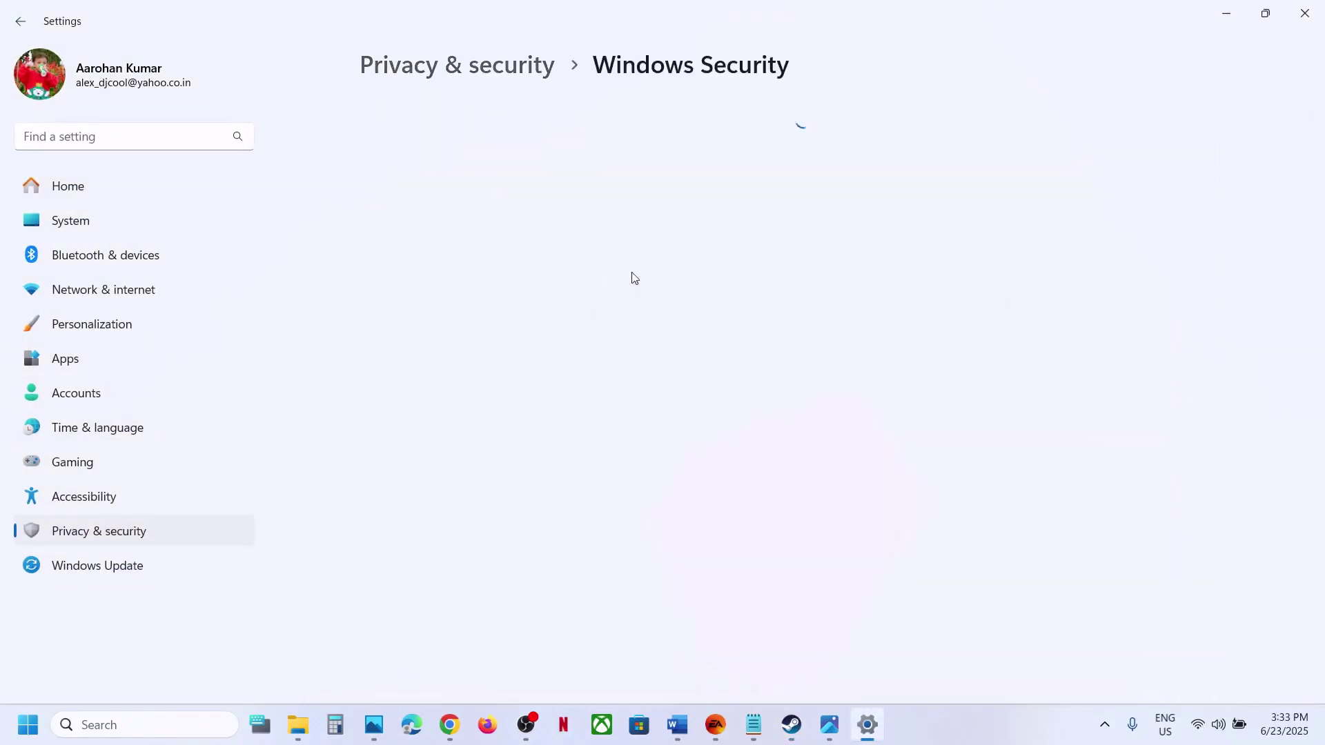
{"action": "left_click", "coordinate": [504, 256]}
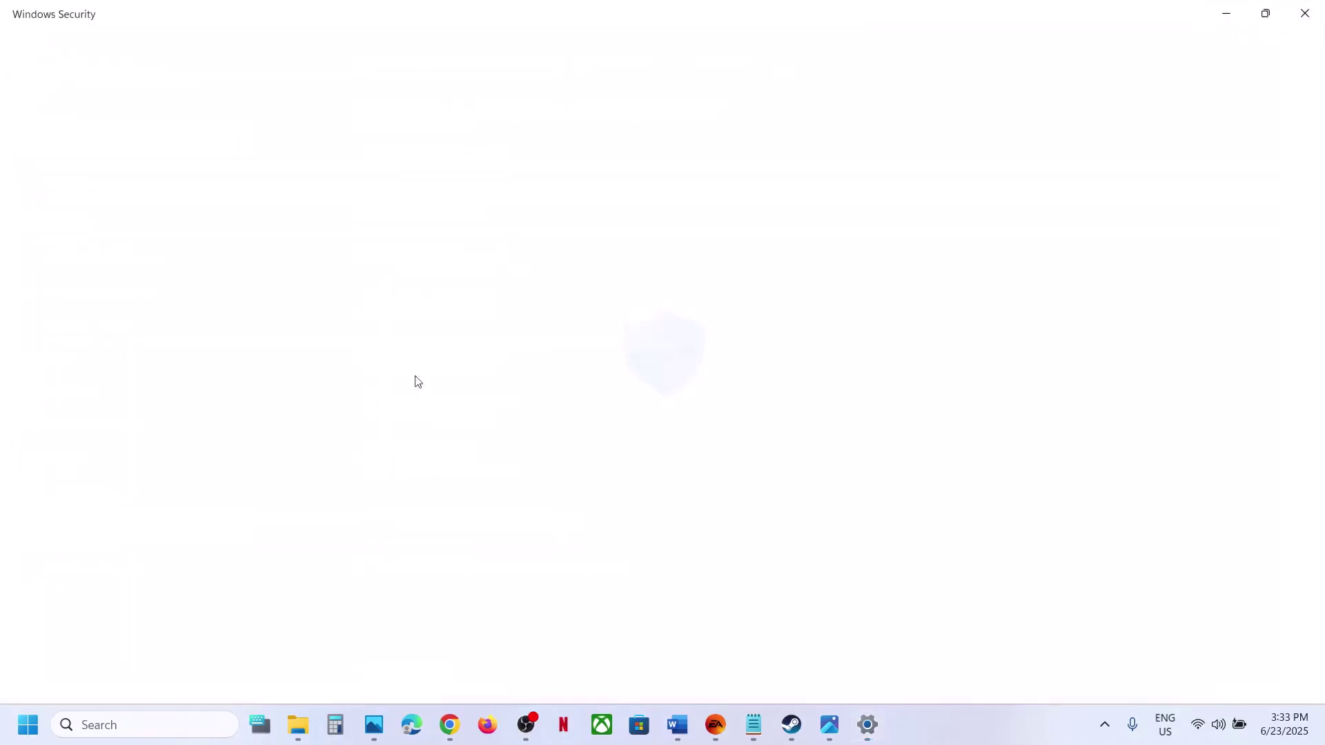
{"action": "scroll", "coordinate": [398, 428], "scroll_direction": "down", "scroll_amount": 3}
{"action": "scroll", "coordinate": [398, 428], "scroll_direction": "up", "scroll_amount": 1}
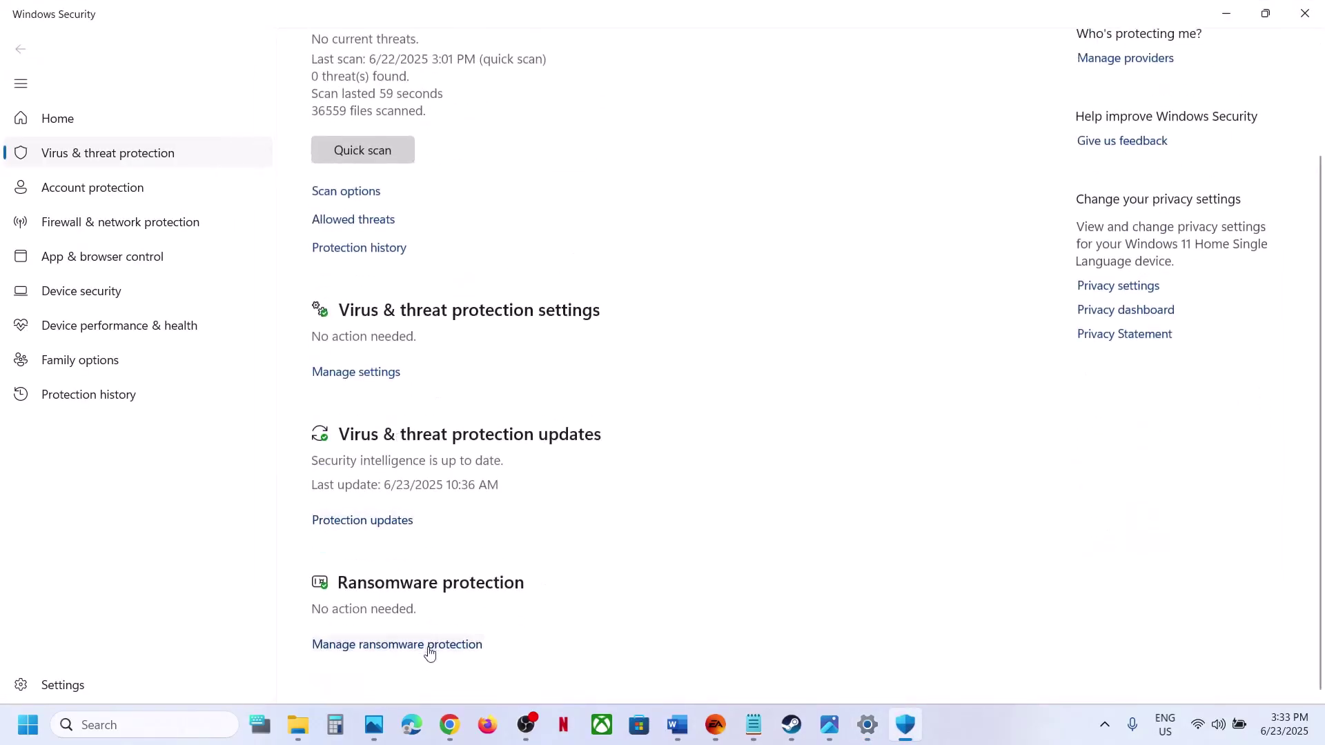
{"action": "left_click", "coordinate": [418, 650]}
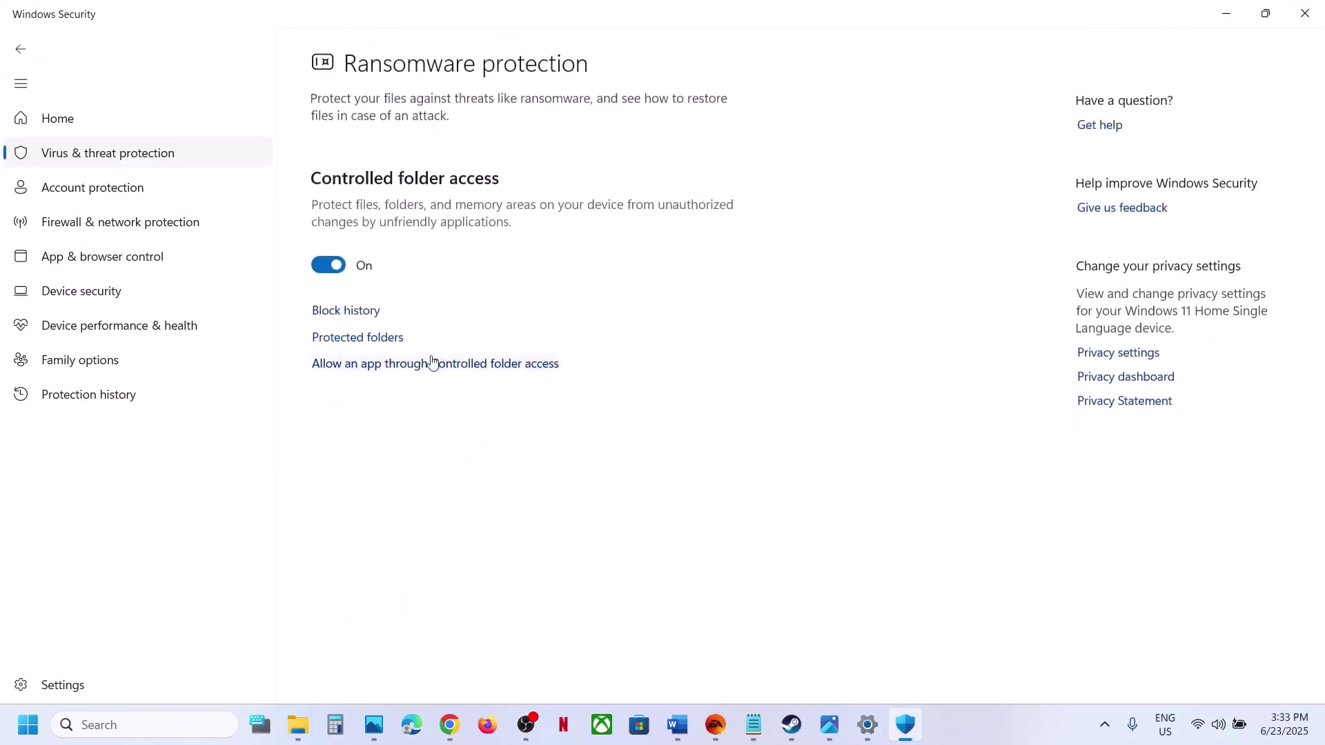
{"action": "left_click", "coordinate": [414, 363]}
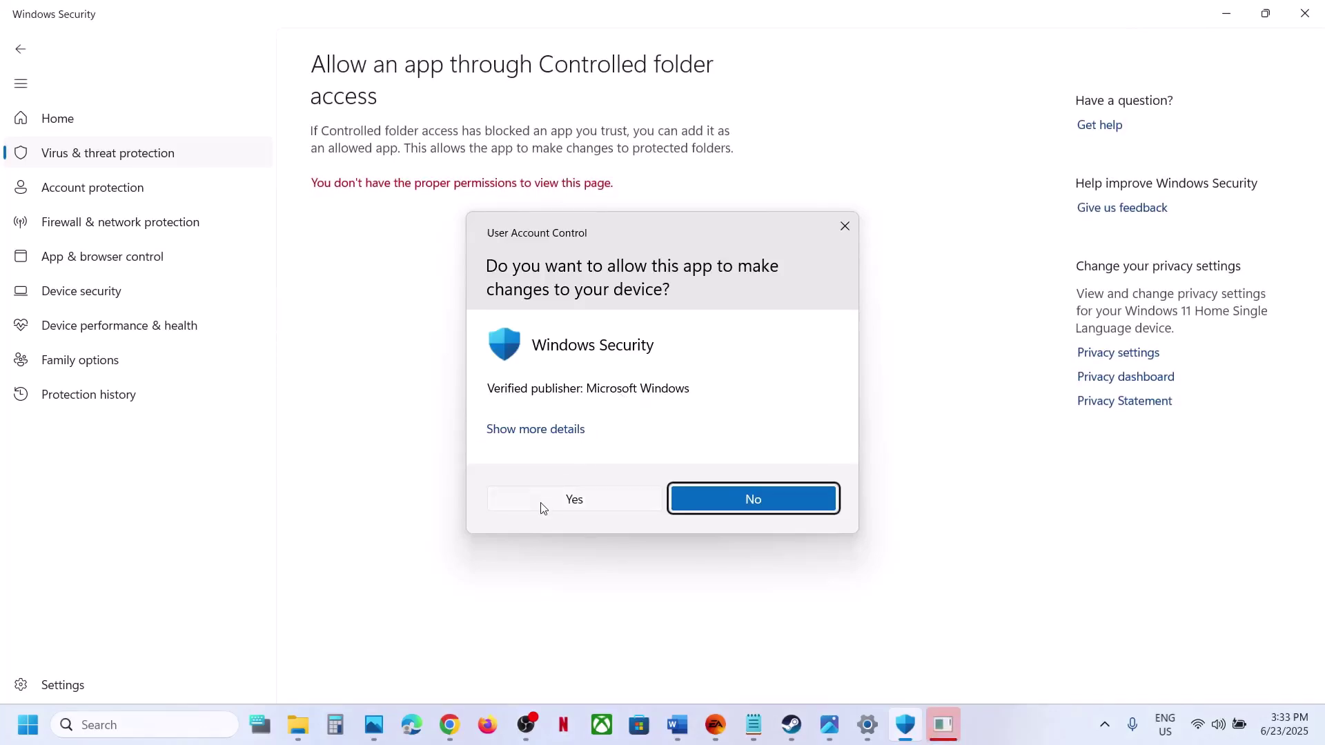
{"action": "left_click", "coordinate": [543, 505]}
{"action": "left_click", "coordinate": [404, 196]}
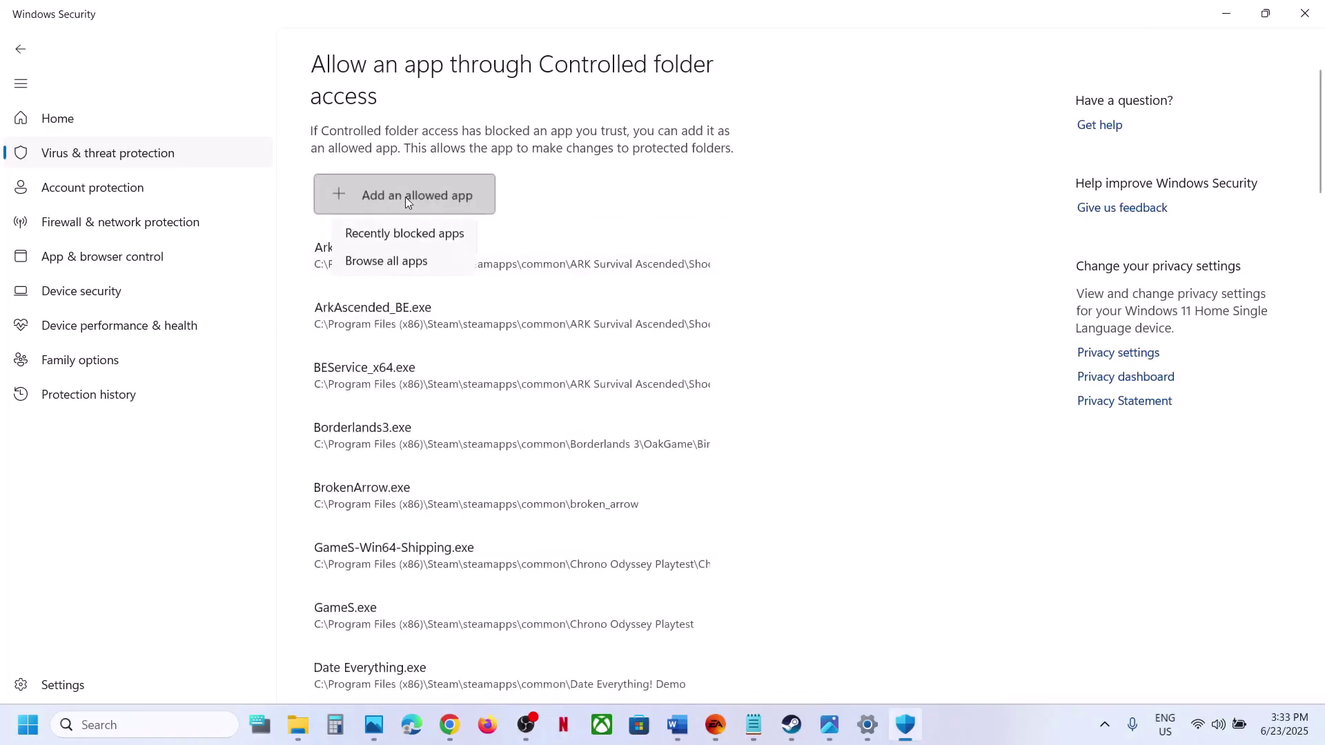
- Add PEAK from C:\Program Files (x86)\Steam\steamapps\common\PEAK as an allowed app
{"action": "left_click", "coordinate": [428, 263]}
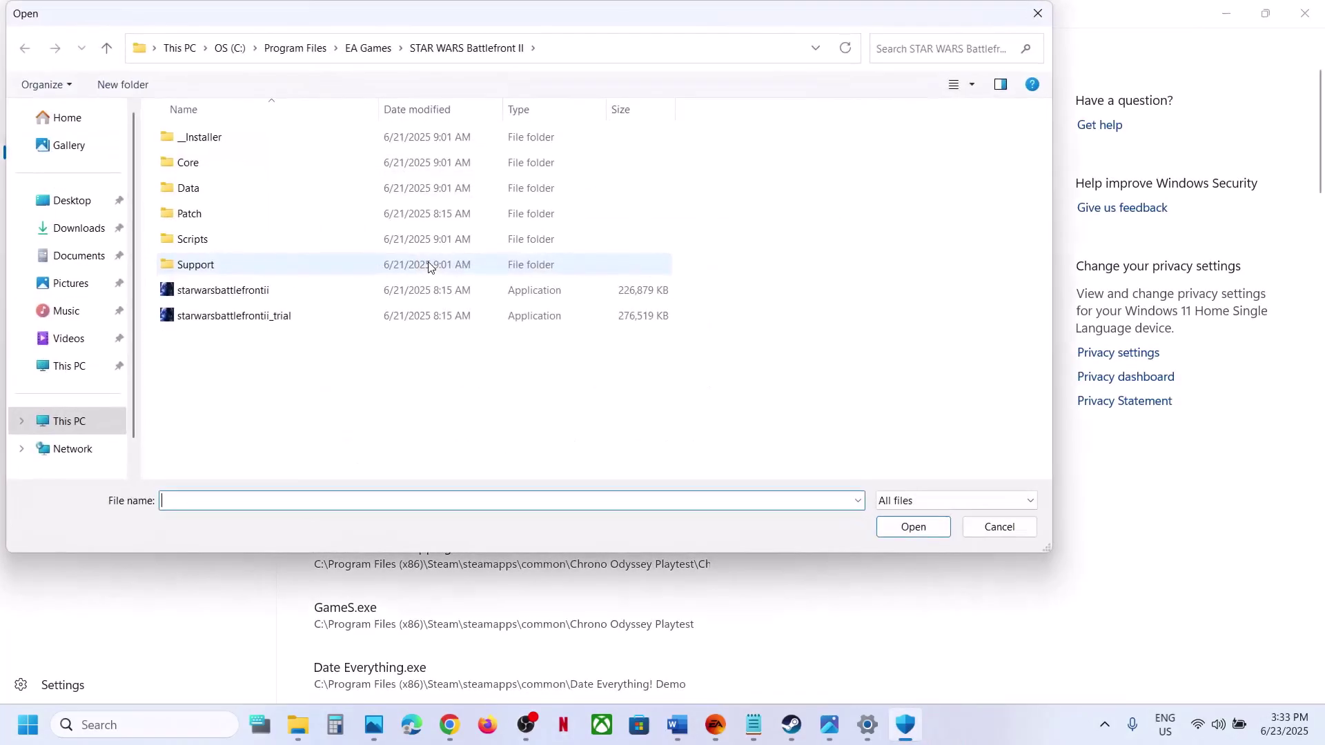
{"action": "left_click", "coordinate": [66, 420]}
{"action": "double_click", "coordinate": [285, 160]}
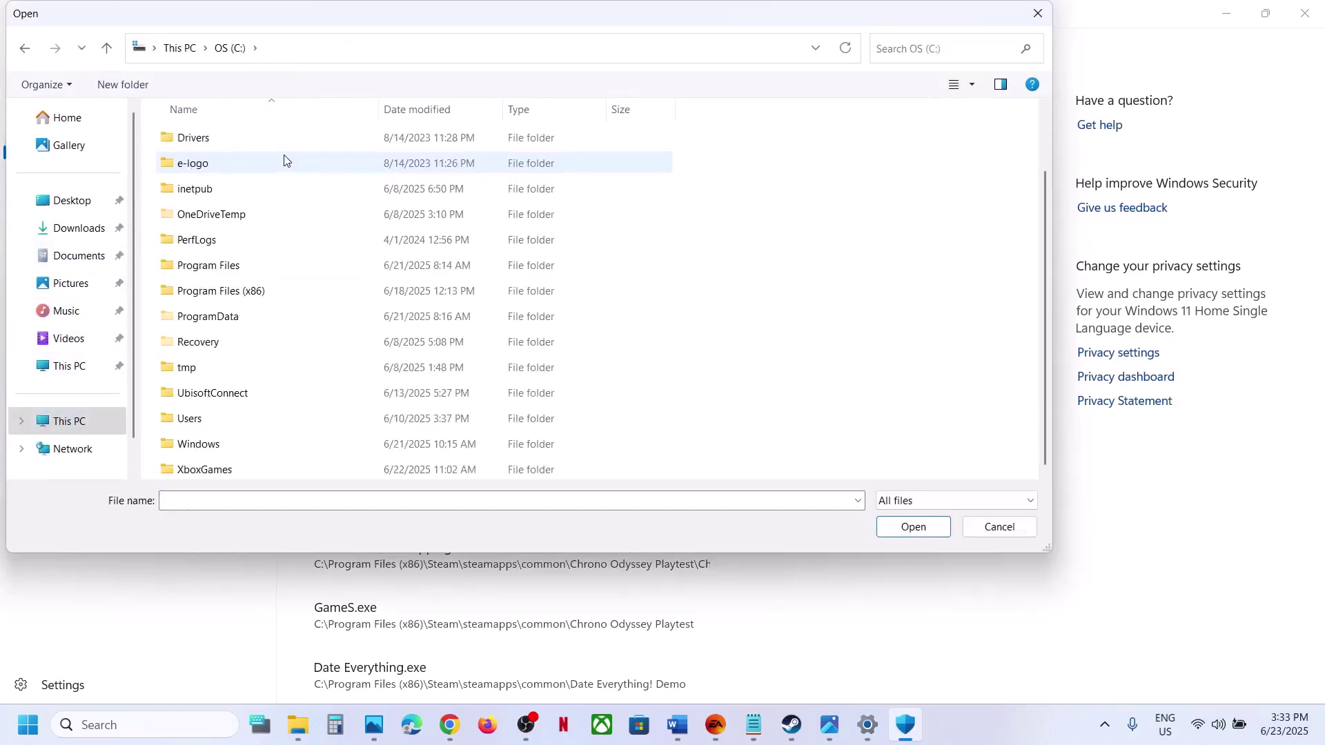
{"action": "double_click", "coordinate": [255, 293]}
{"action": "scroll", "coordinate": [250, 294], "scroll_direction": "down", "scroll_amount": 5}
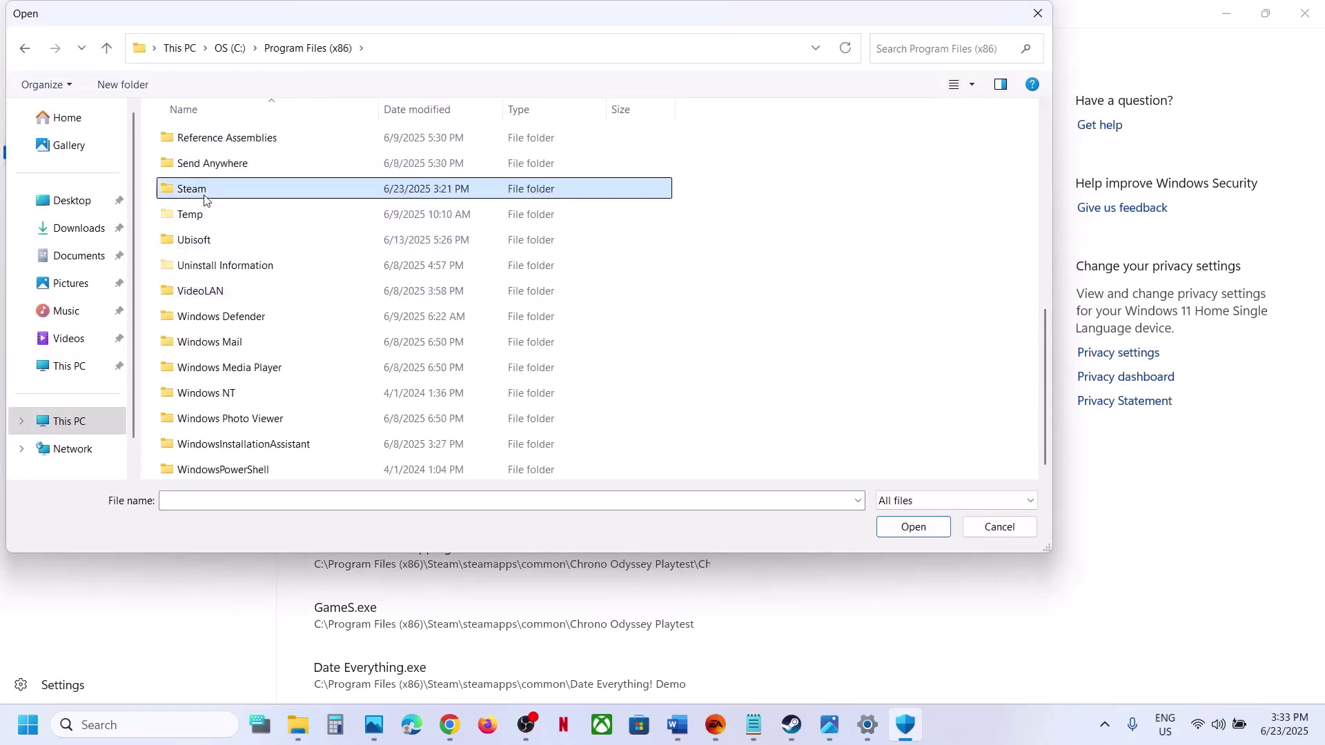
{"action": "double_click", "coordinate": [225, 189]}
{"action": "scroll", "coordinate": [214, 211], "scroll_direction": "down", "scroll_amount": 3}
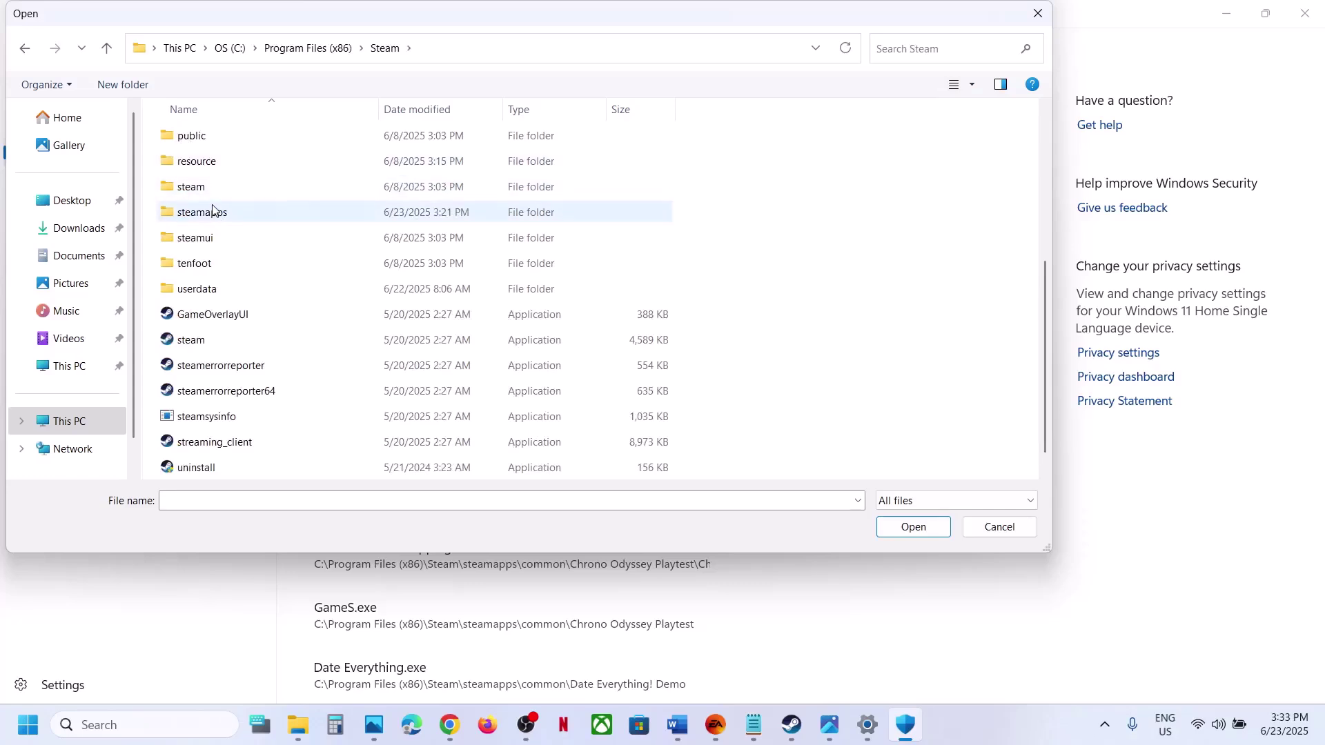
{"action": "double_click", "coordinate": [212, 209]}
{"action": "double_click", "coordinate": [207, 138]}
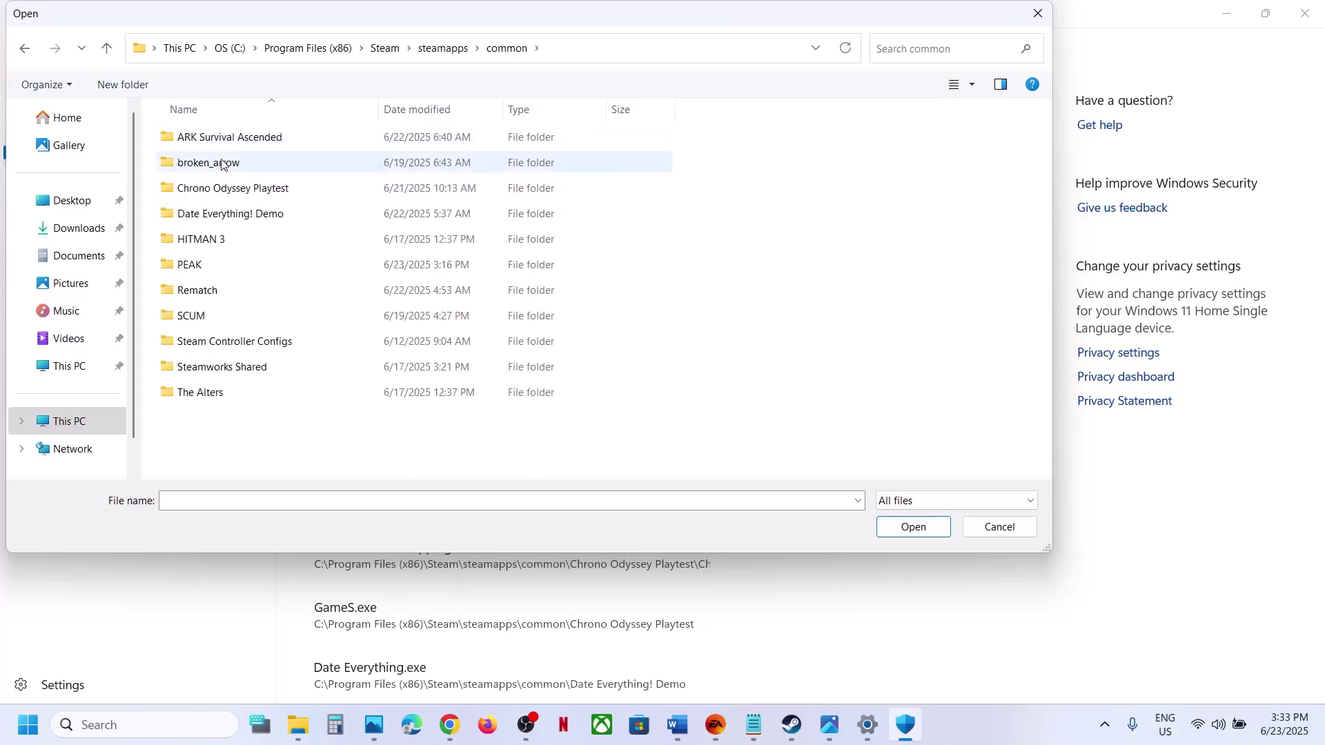
{"action": "double_click", "coordinate": [191, 270]}
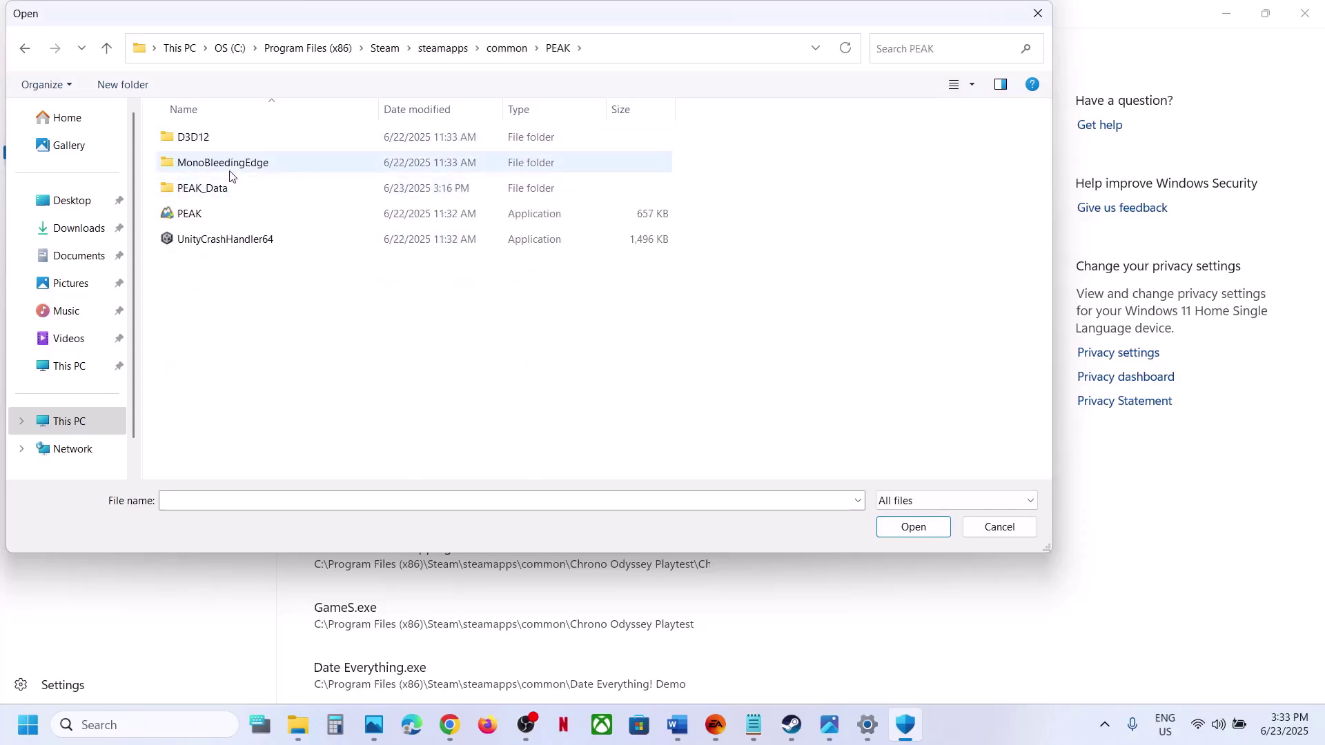
{"action": "left_click", "coordinate": [194, 219]}
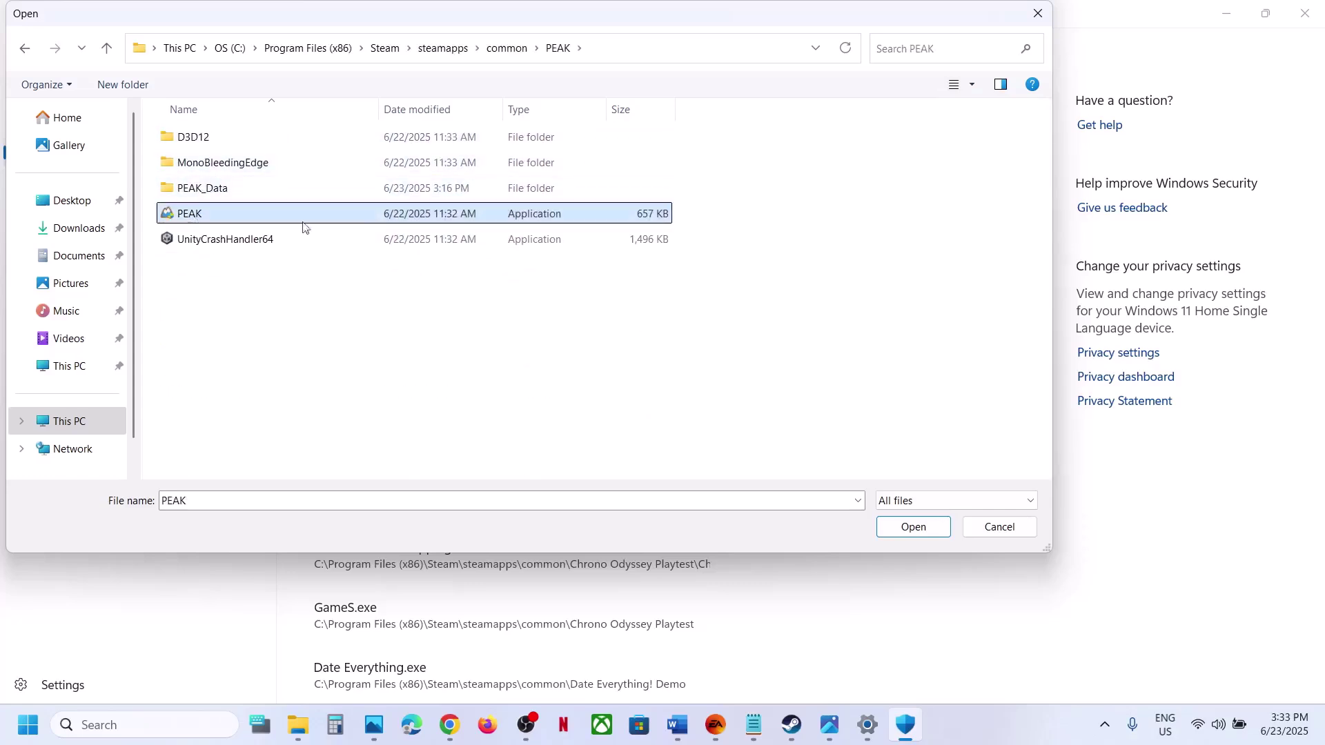
{"action": "left_click", "coordinate": [908, 528]}
- Search Windows for 'control' and open Control Panel
{"action": "left_click", "coordinate": [177, 727]}
{"action": "type", "text": "on"}
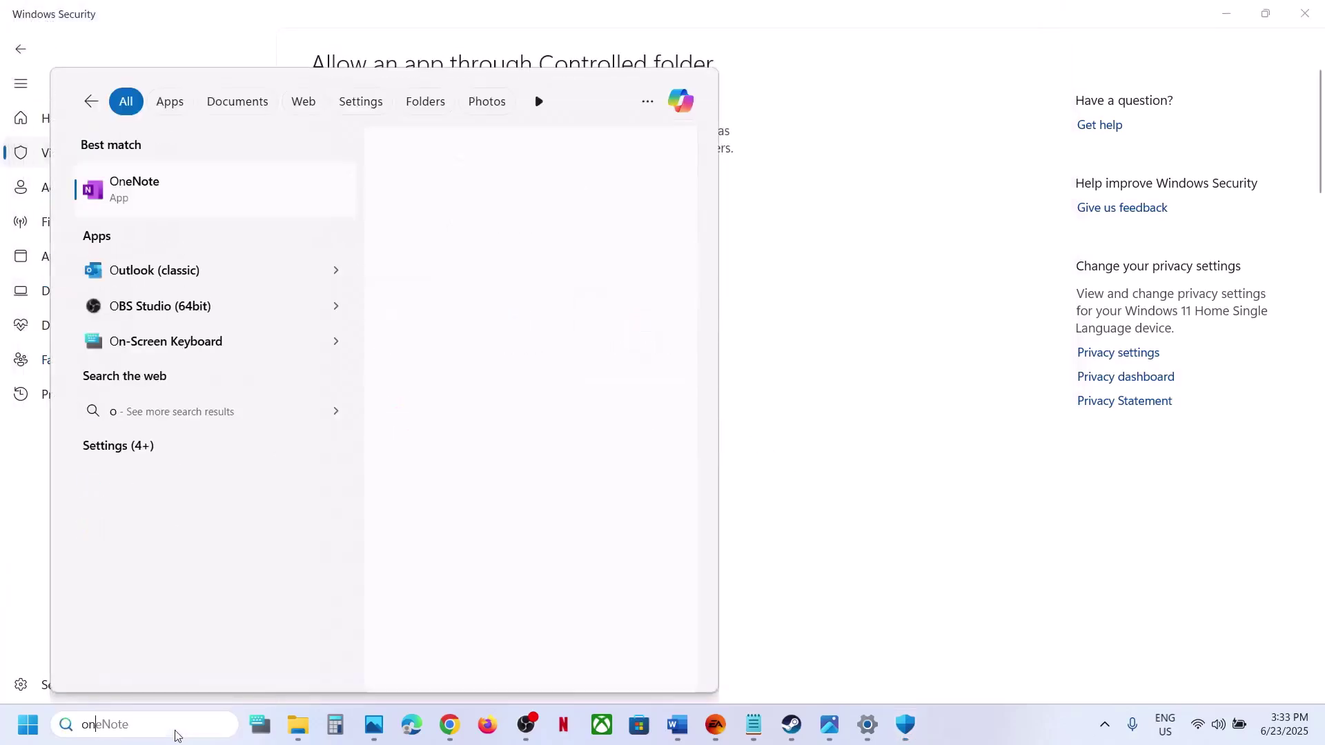
{"action": "key", "text": "BackSpace"}
{"action": "key", "text": "BackSpace"}
{"action": "type", "text": "control"}
{"action": "key", "text": "Return"}
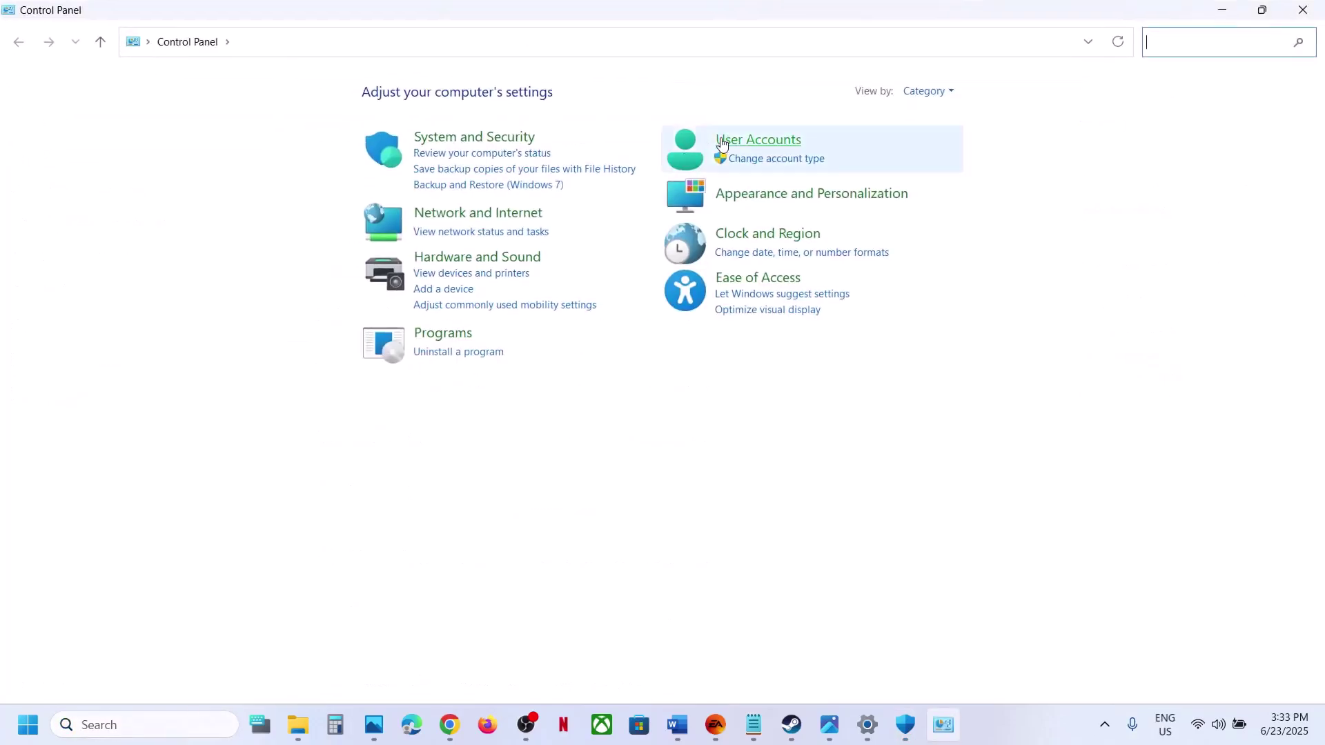
- Open Windows Defender Firewall's allowed apps list, enable changes, and start adding another app
{"action": "left_click", "coordinate": [487, 138]}
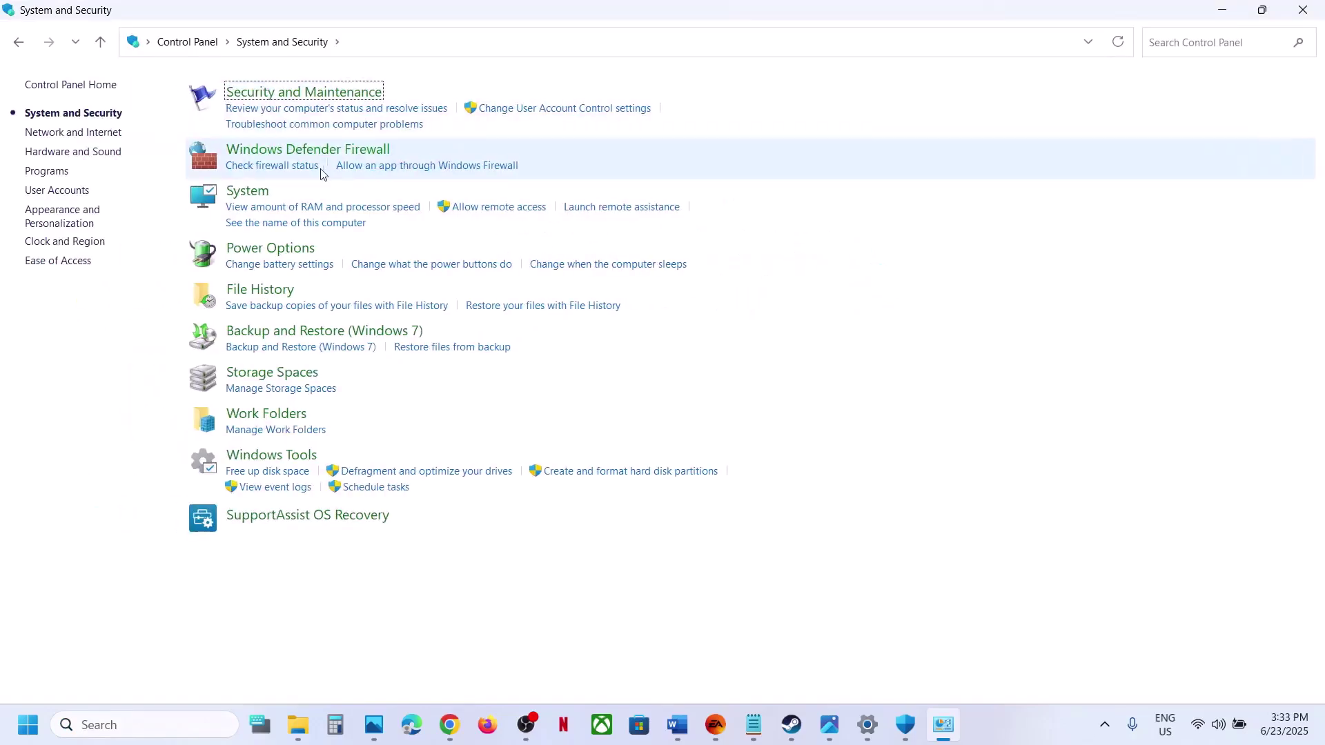
{"action": "left_click", "coordinate": [283, 150]}
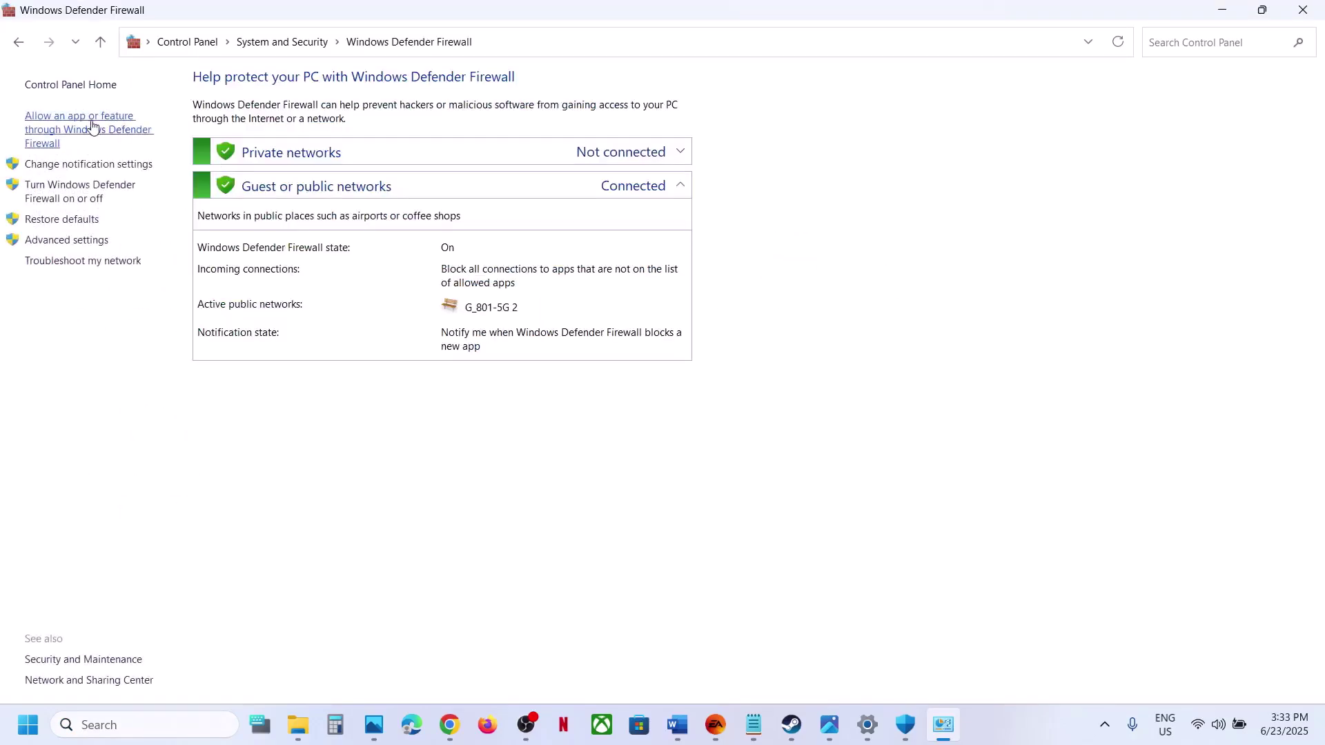
{"action": "left_click", "coordinate": [92, 127]}
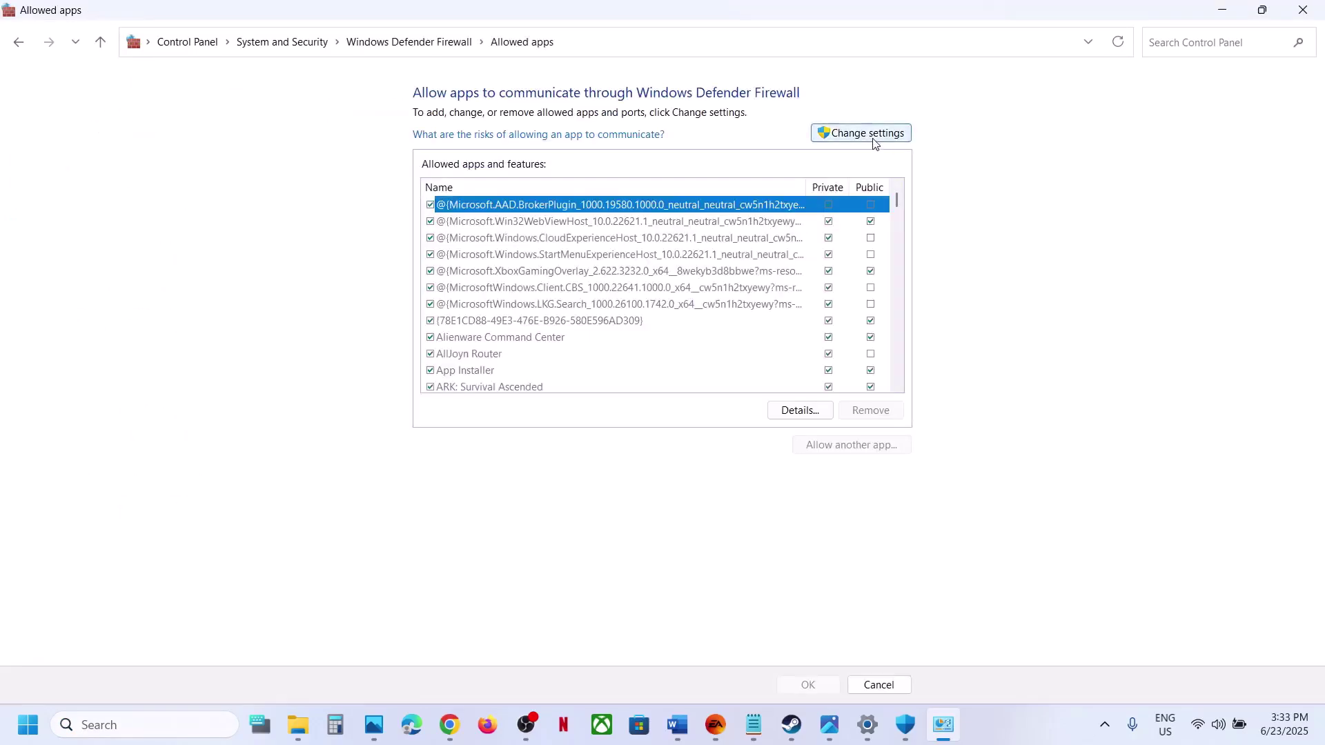
{"action": "left_click", "coordinate": [866, 134]}
{"action": "left_click", "coordinate": [853, 448]}
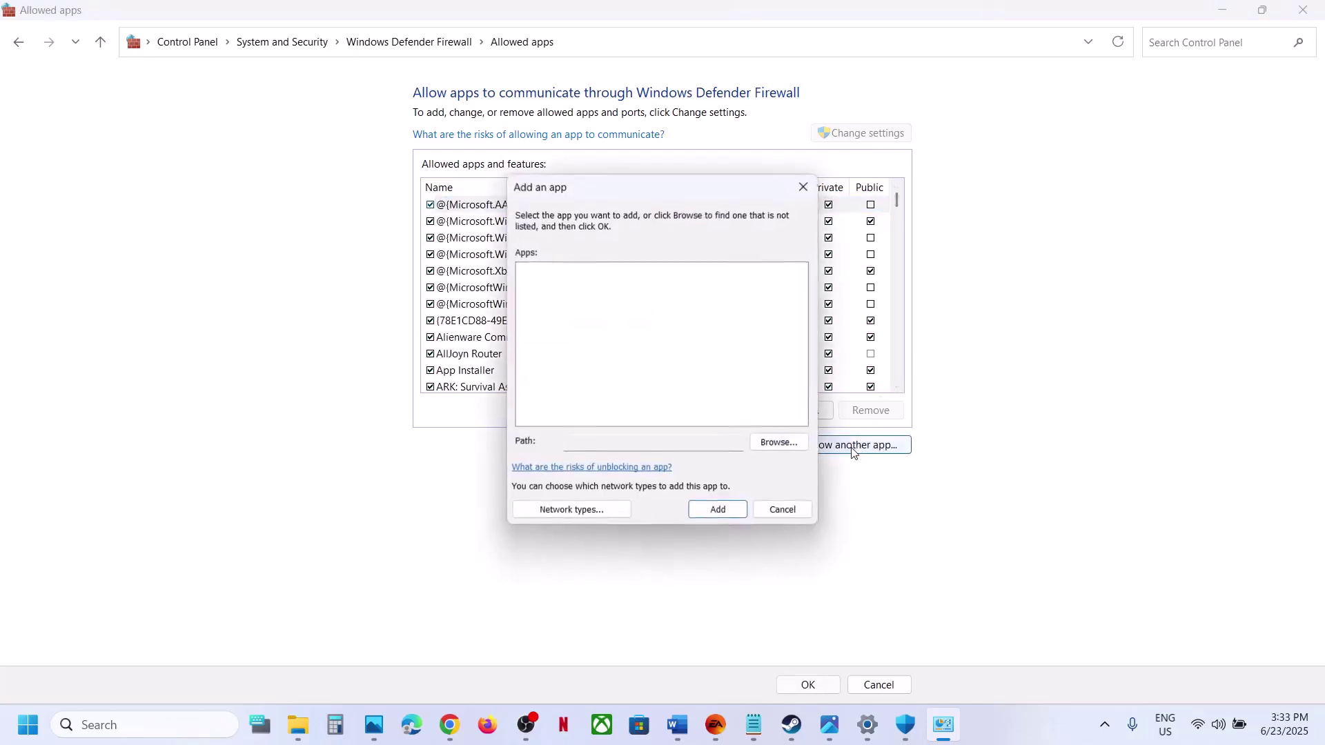
{"action": "left_click", "coordinate": [778, 442]}
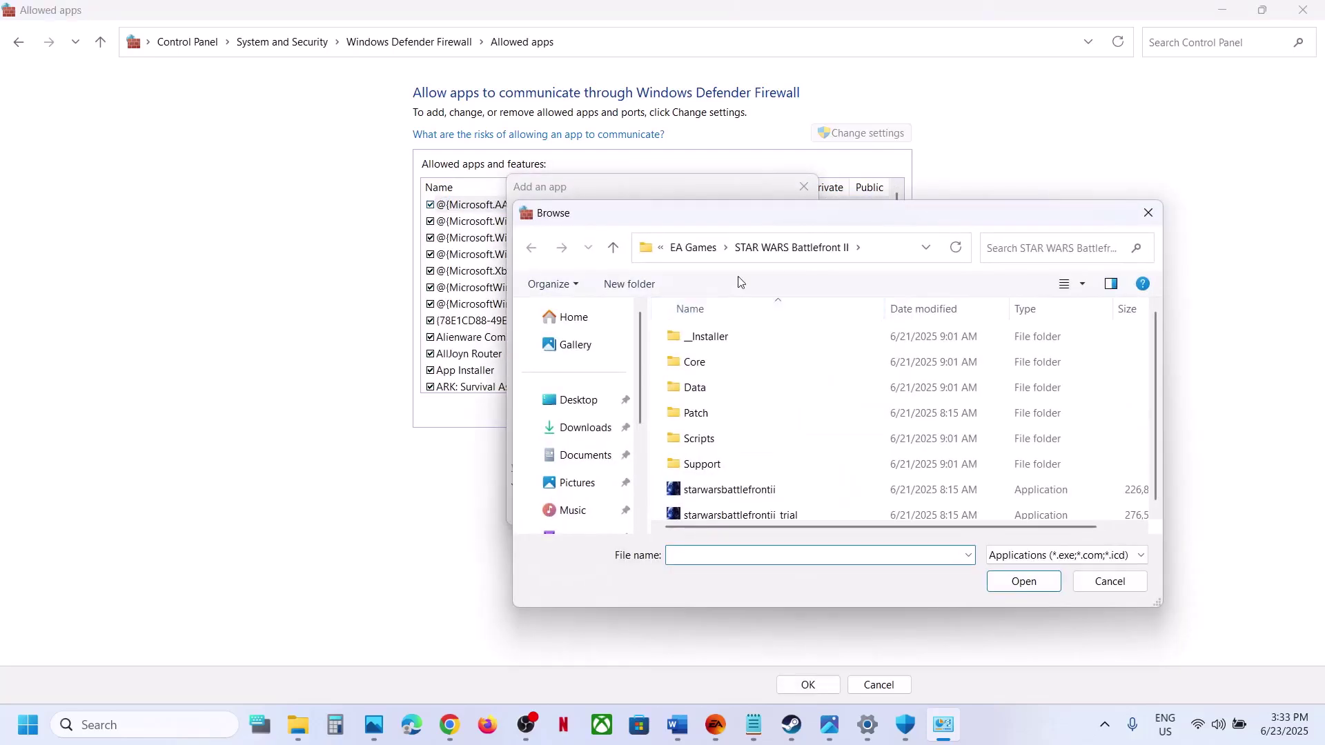
- Navigate the file browser to C:\Program Files (x86)\Steam\steamapps\common
{"action": "scroll", "coordinate": [590, 483], "scroll_direction": "down", "scroll_amount": 3}
{"action": "left_click", "coordinate": [585, 449]}
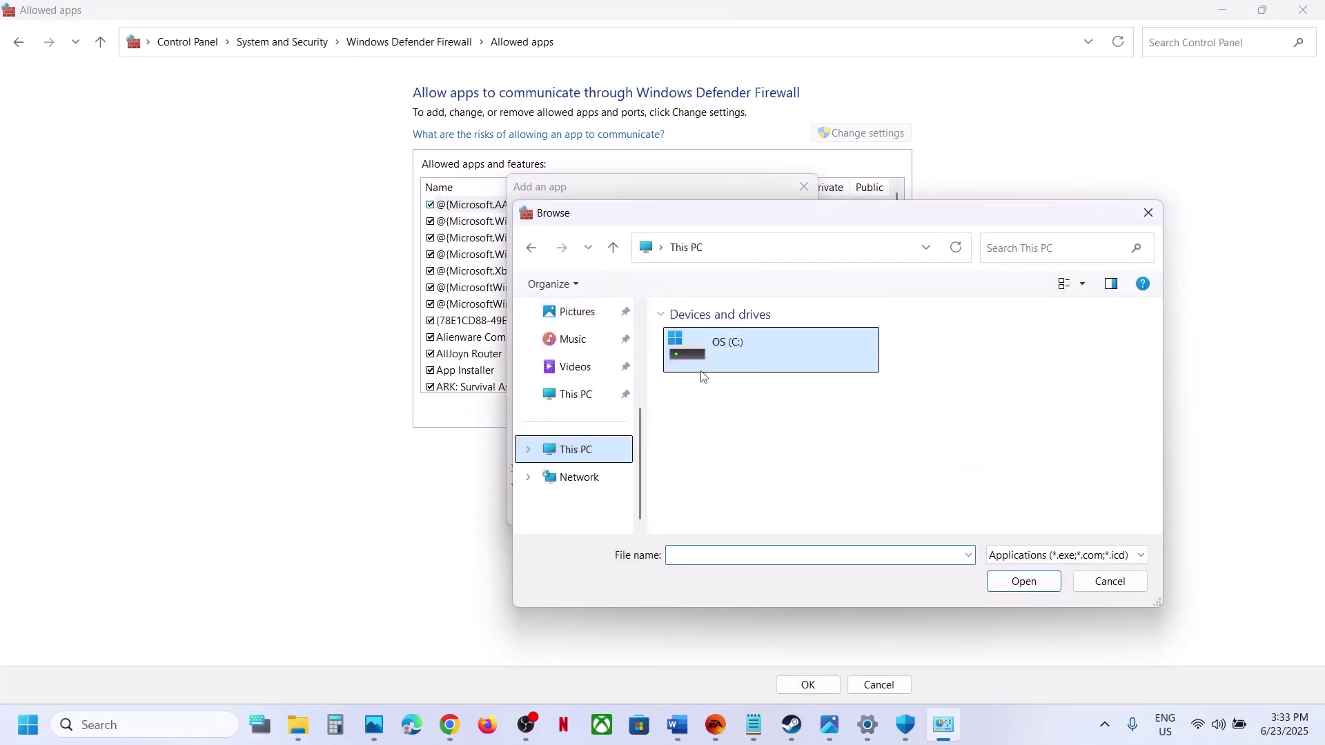
{"action": "double_click", "coordinate": [703, 370]}
{"action": "scroll", "coordinate": [726, 412], "scroll_direction": "down", "scroll_amount": 2}
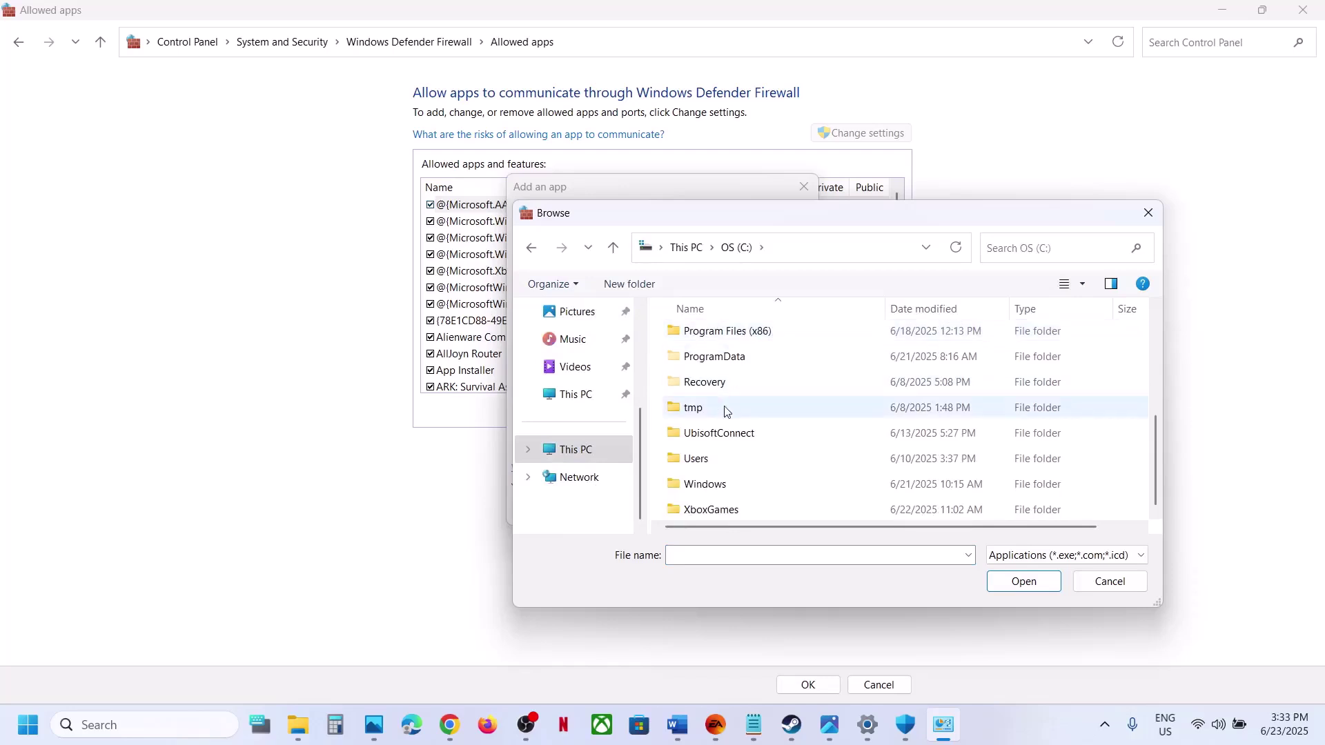
{"action": "double_click", "coordinate": [737, 332]}
{"action": "scroll", "coordinate": [718, 418], "scroll_direction": "down", "scroll_amount": 1}
{"action": "scroll", "coordinate": [715, 422], "scroll_direction": "down", "scroll_amount": 2}
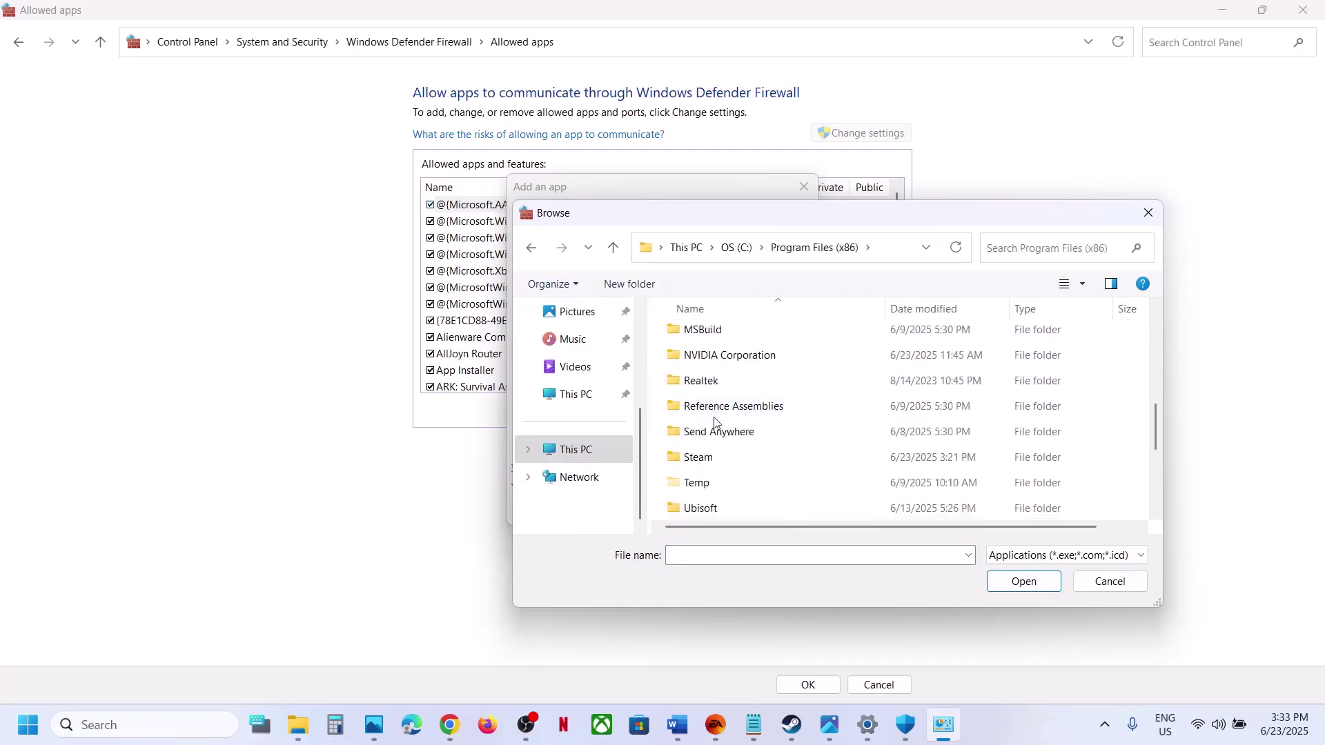
{"action": "double_click", "coordinate": [699, 461]}
{"action": "scroll", "coordinate": [698, 470], "scroll_direction": "down", "scroll_amount": 2}
{"action": "scroll", "coordinate": [701, 466], "scroll_direction": "down", "scroll_amount": 3}
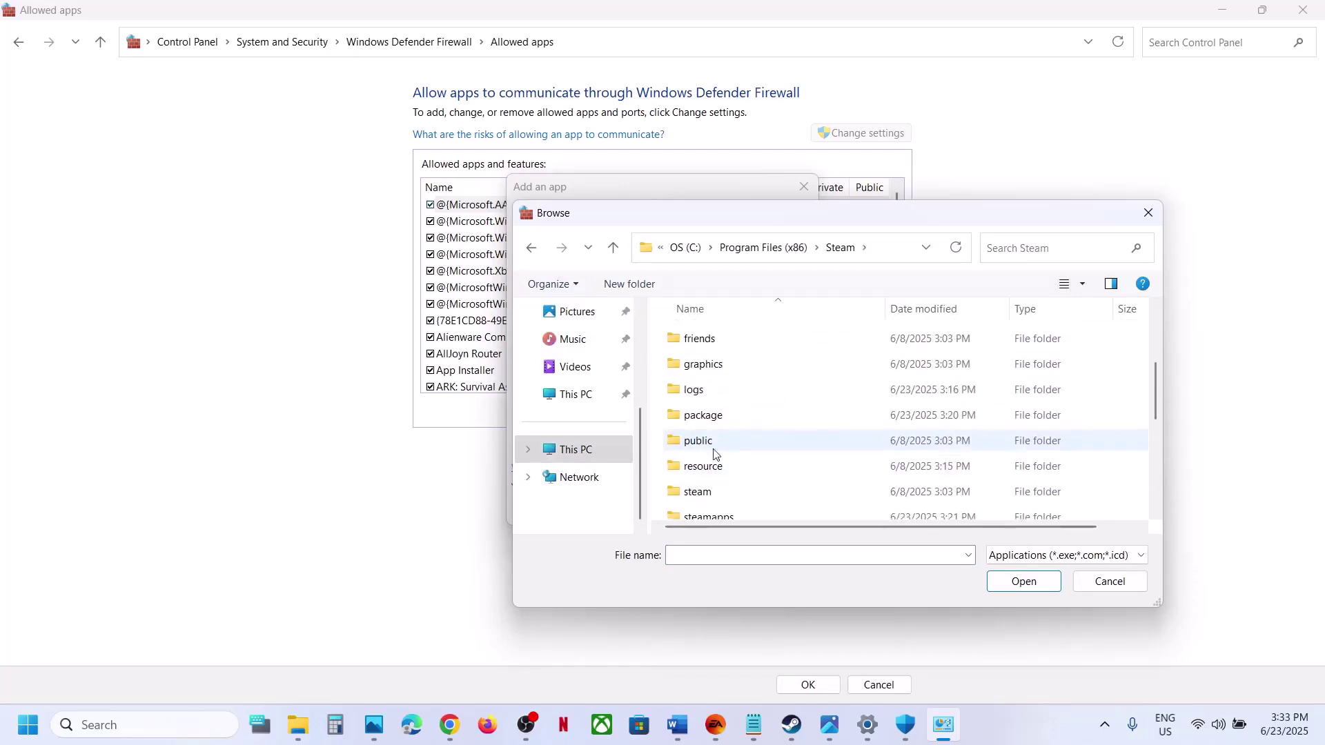
{"action": "double_click", "coordinate": [714, 416]}
{"action": "double_click", "coordinate": [701, 338]}
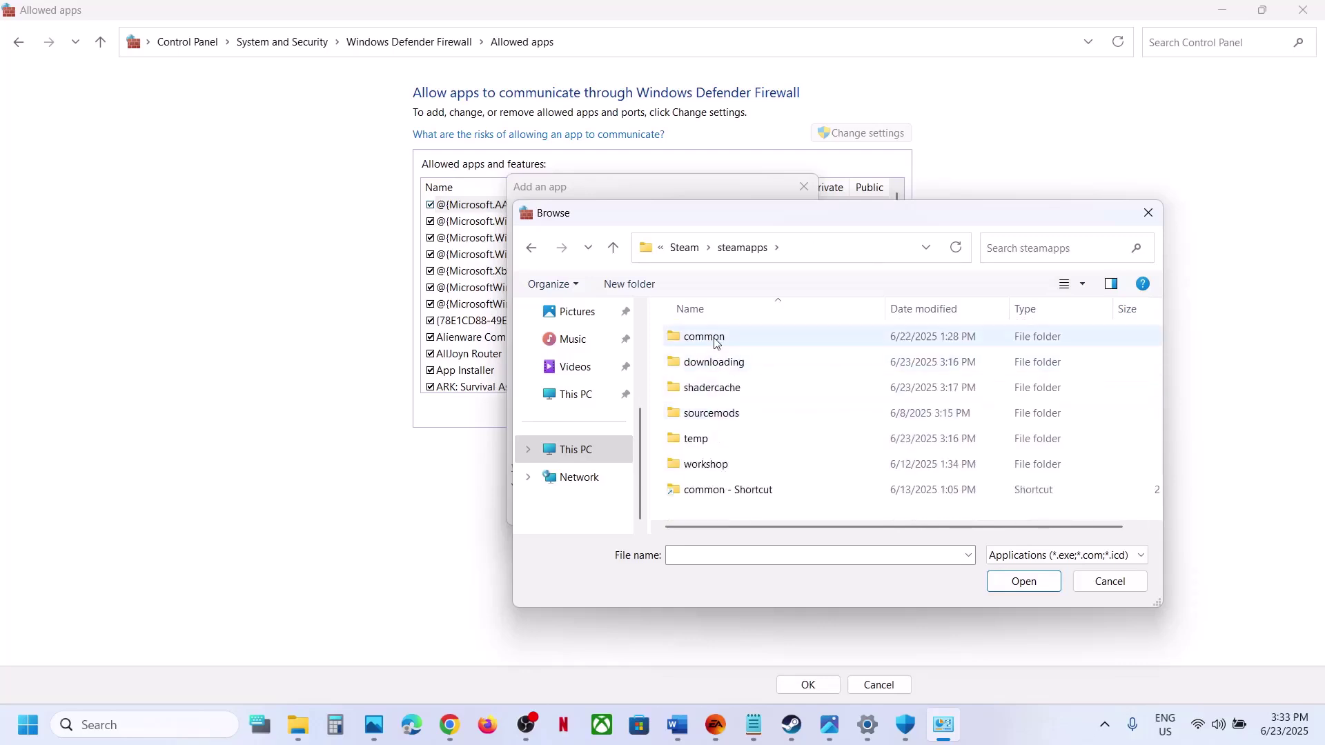
- Choose the PEAK program and add it, dismissing the already-listed warning
{"action": "left_click", "coordinate": [709, 467]}
{"action": "double_click", "coordinate": [709, 467]}
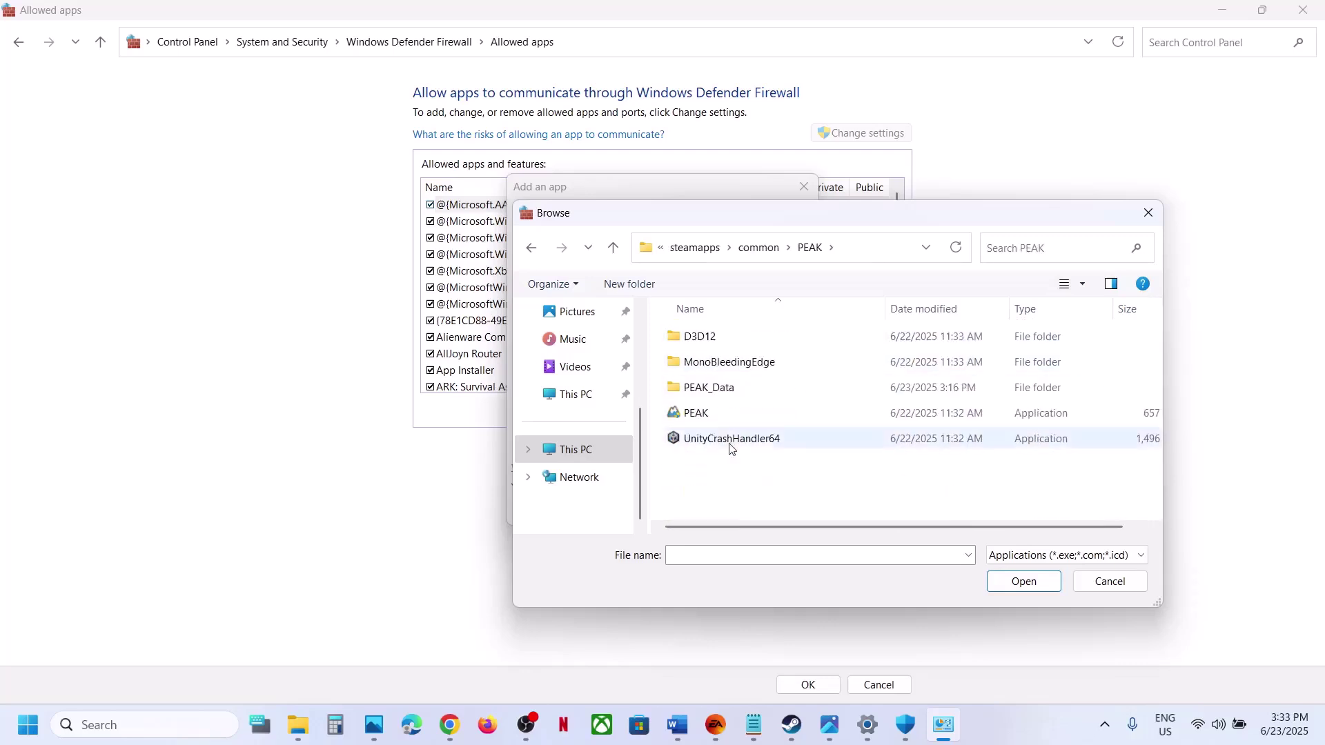
{"action": "left_click", "coordinate": [709, 418]}
{"action": "left_click", "coordinate": [1024, 581]}
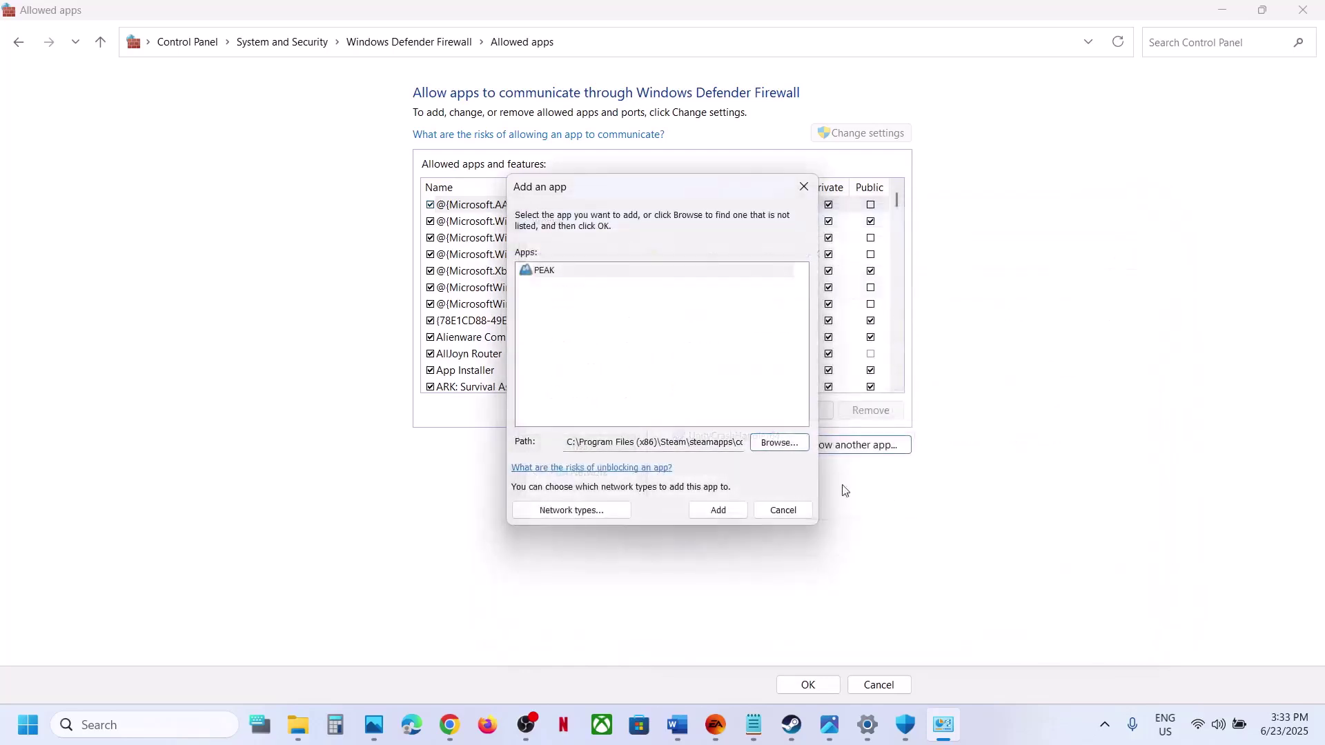
{"action": "left_click", "coordinate": [716, 509]}
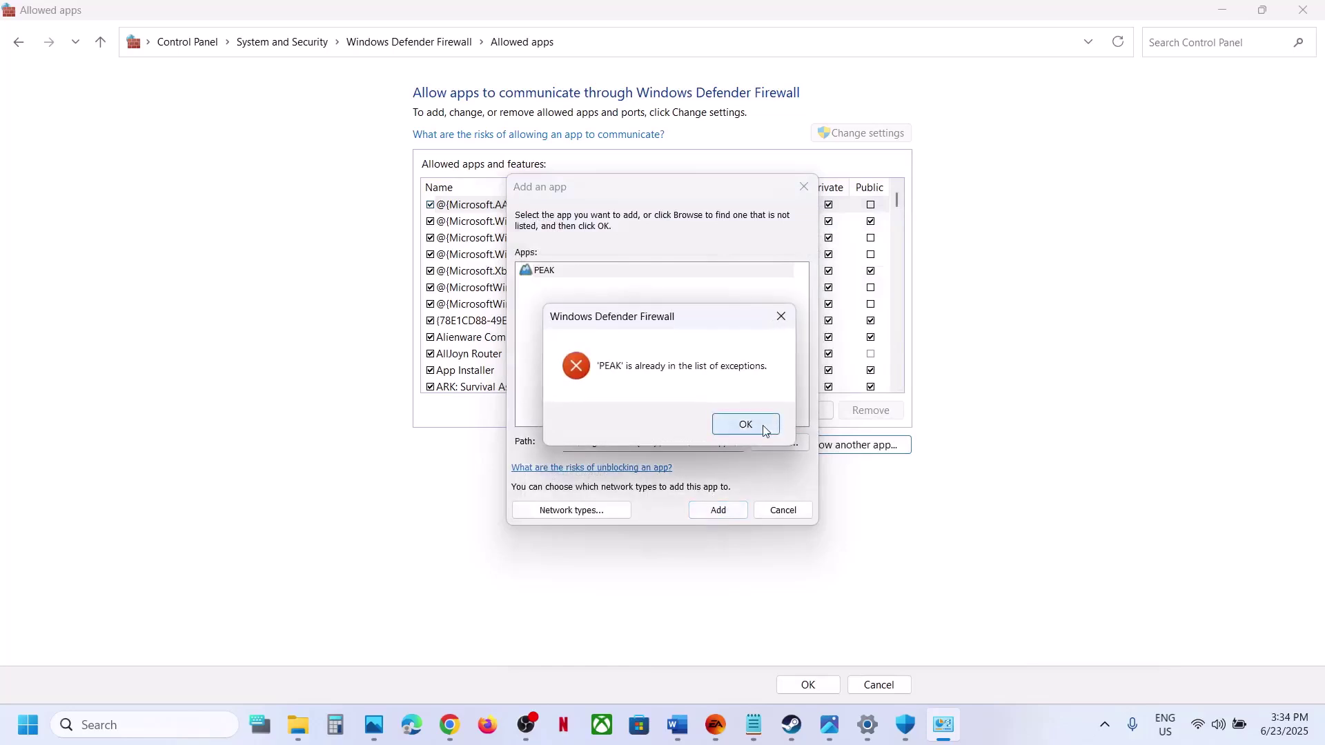
{"action": "left_click", "coordinate": [756, 425]}
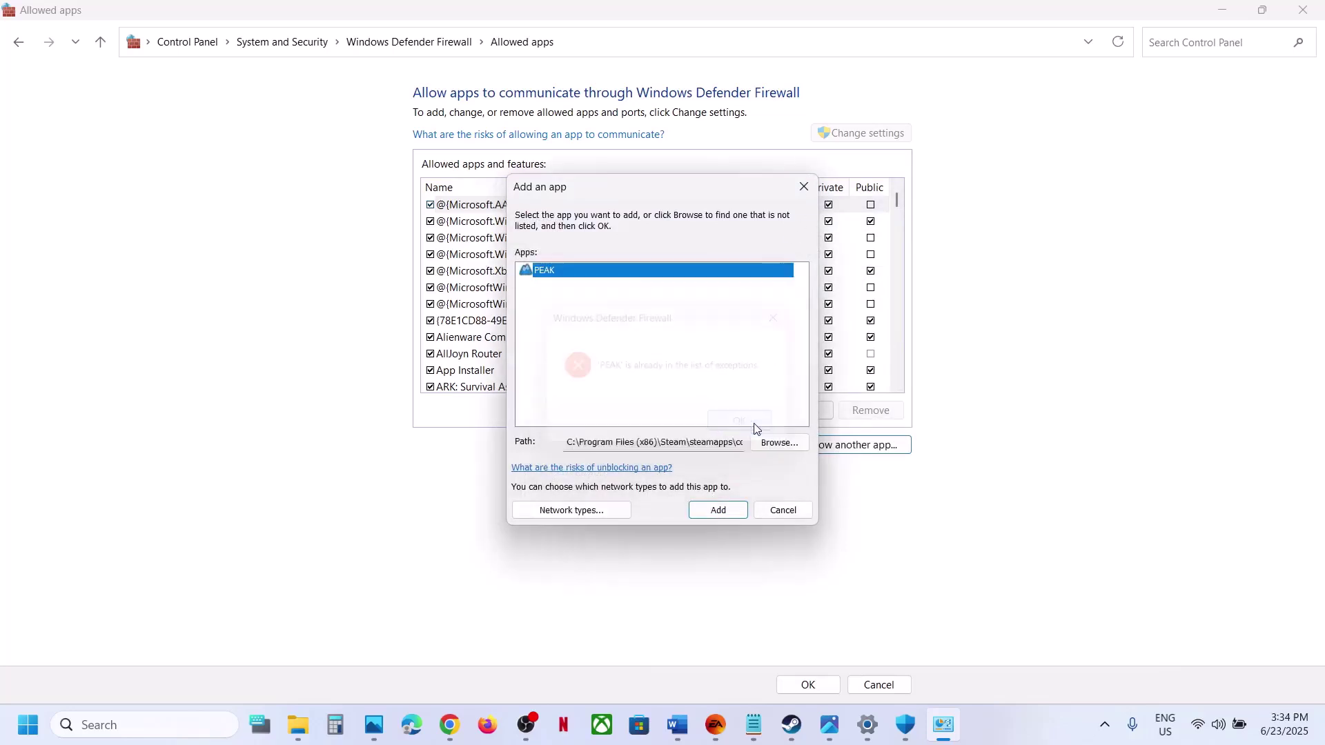
- Close the Add an app dialog and find the PEAK entry in the allowed apps list
{"action": "left_click", "coordinate": [804, 187]}
{"action": "left_click", "coordinate": [559, 339]}
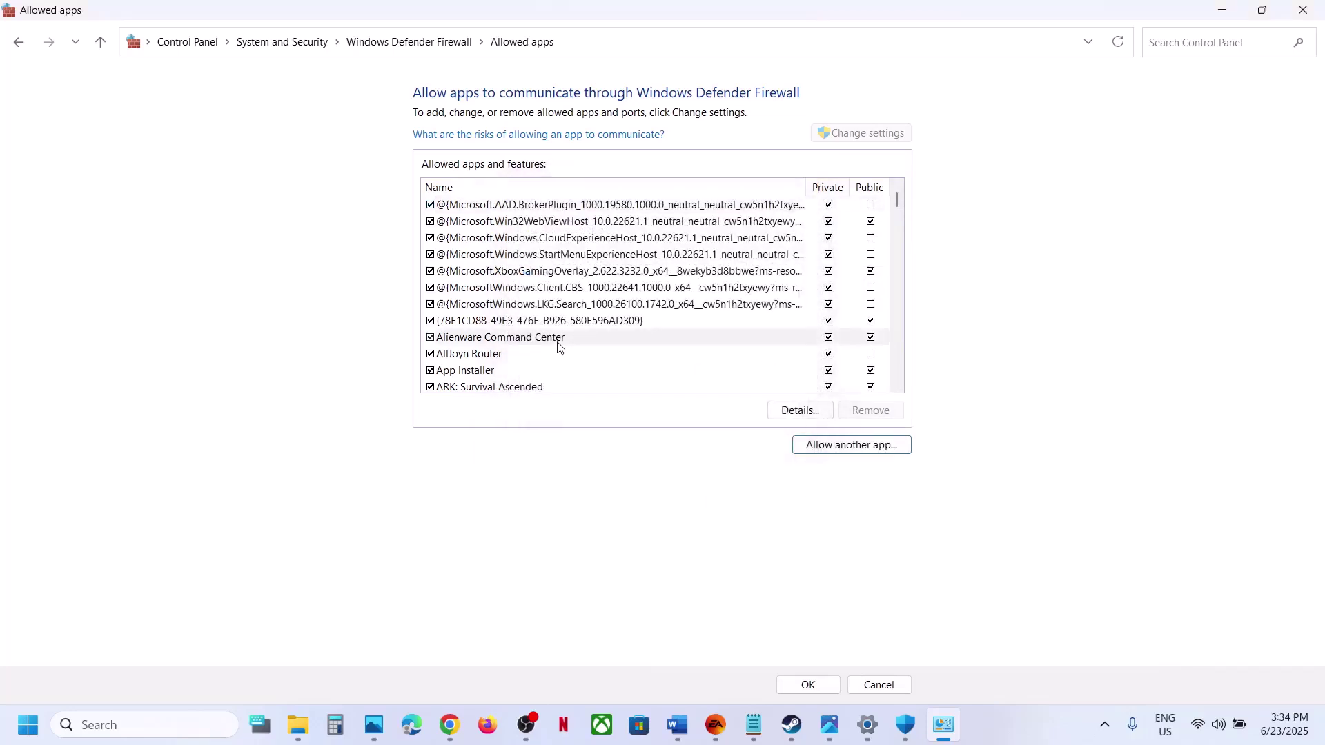
{"action": "key", "text": "p"}
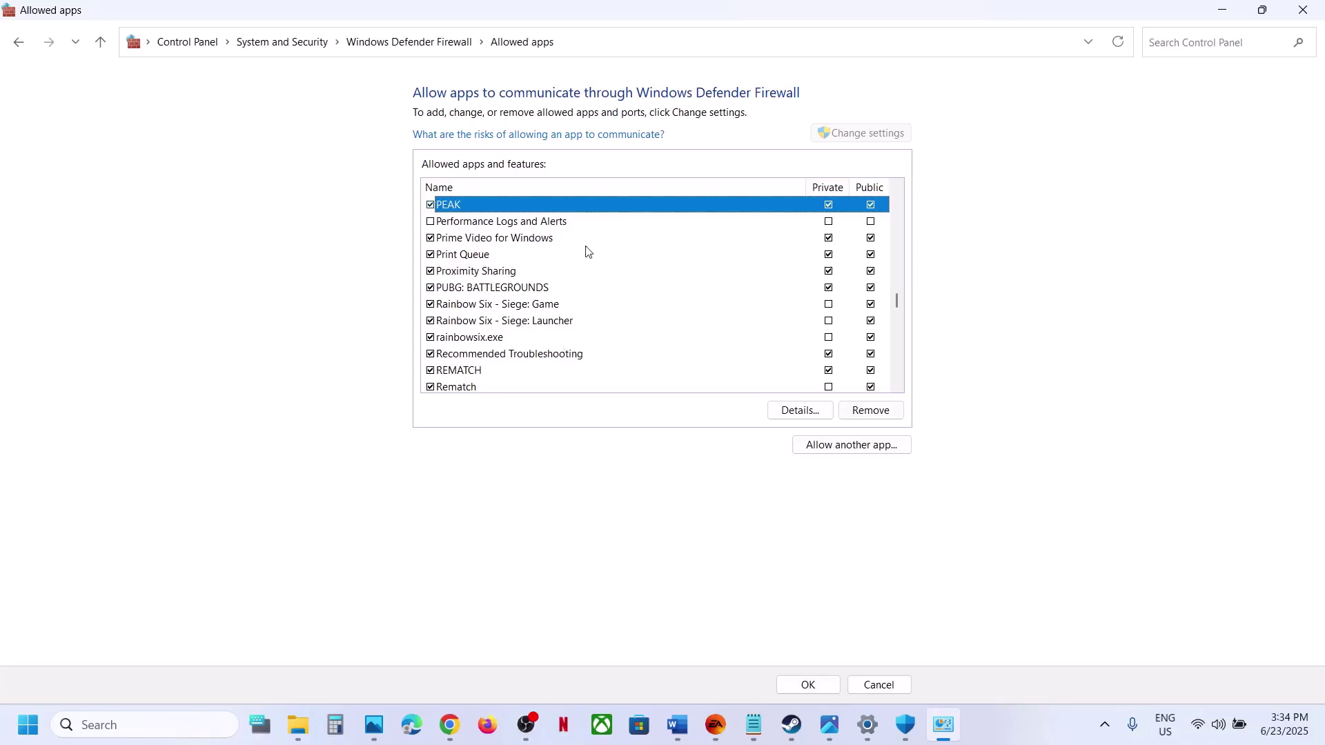
- Close the Allowed apps window, scroll the Word notes to the next step, and return to Steam
{"action": "left_click", "coordinate": [1304, 11]}
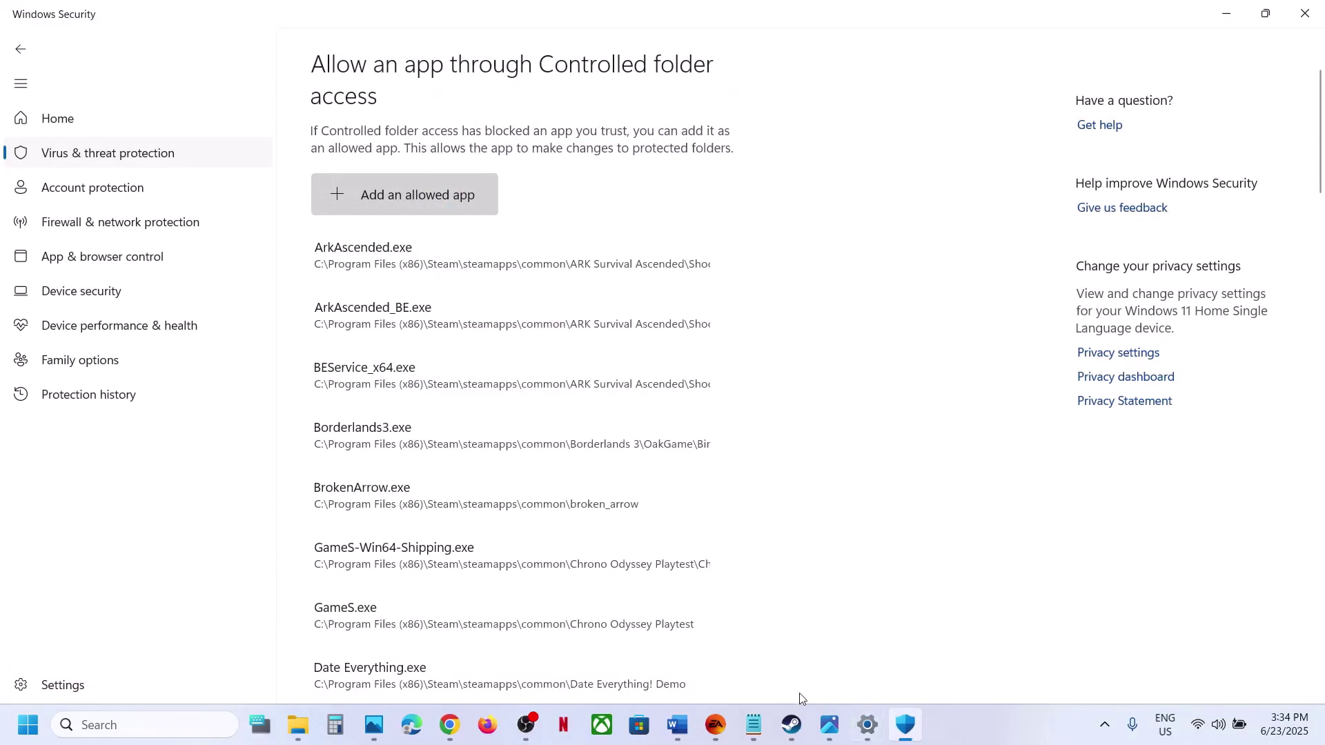
{"action": "mouse_move", "coordinate": [677, 725]}
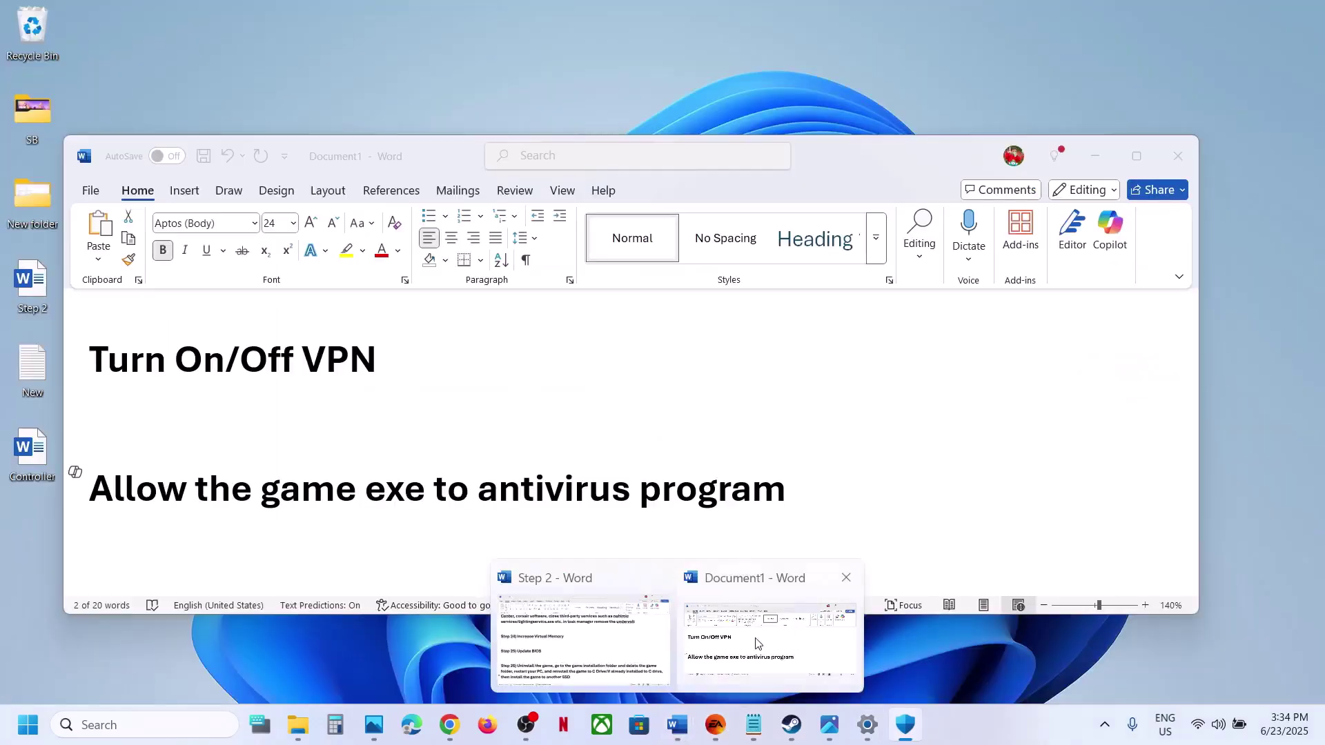
{"action": "left_click", "coordinate": [757, 644]}
{"action": "scroll", "coordinate": [453, 420], "scroll_direction": "down", "scroll_amount": 1}
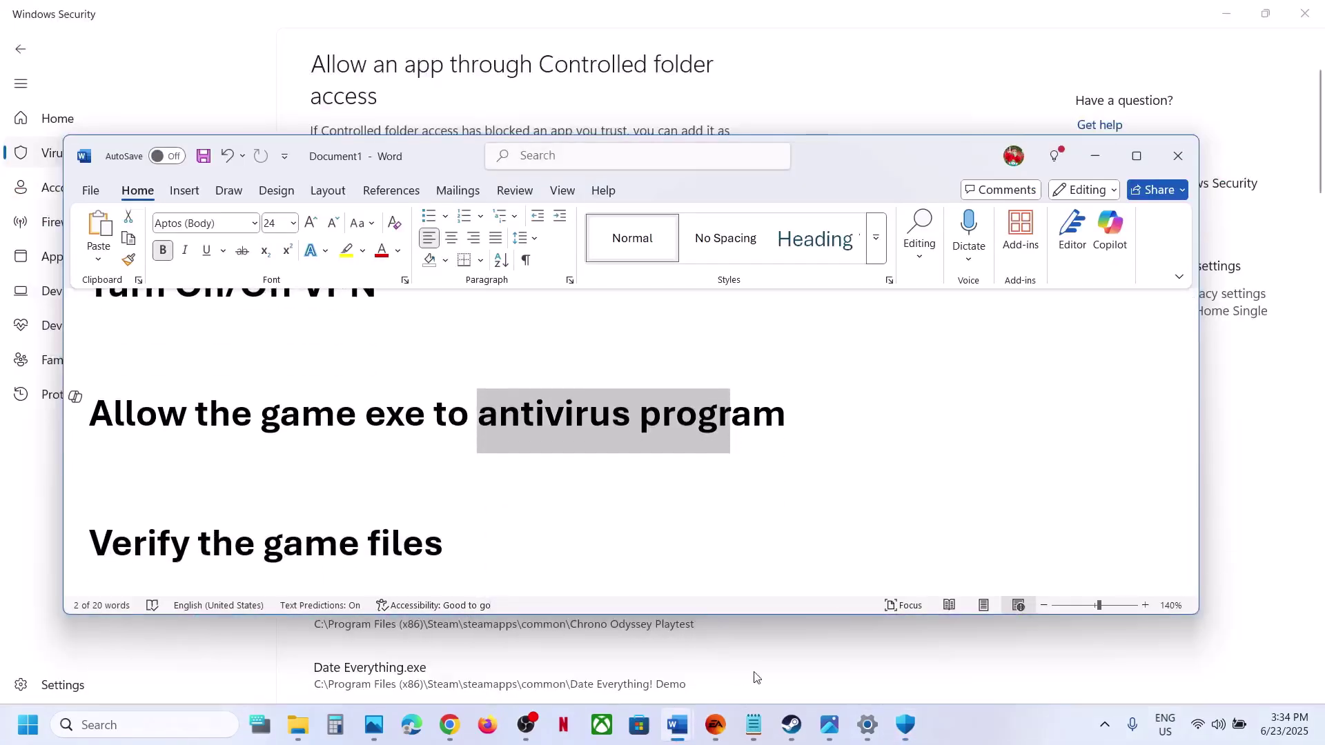
{"action": "left_click", "coordinate": [791, 724]}
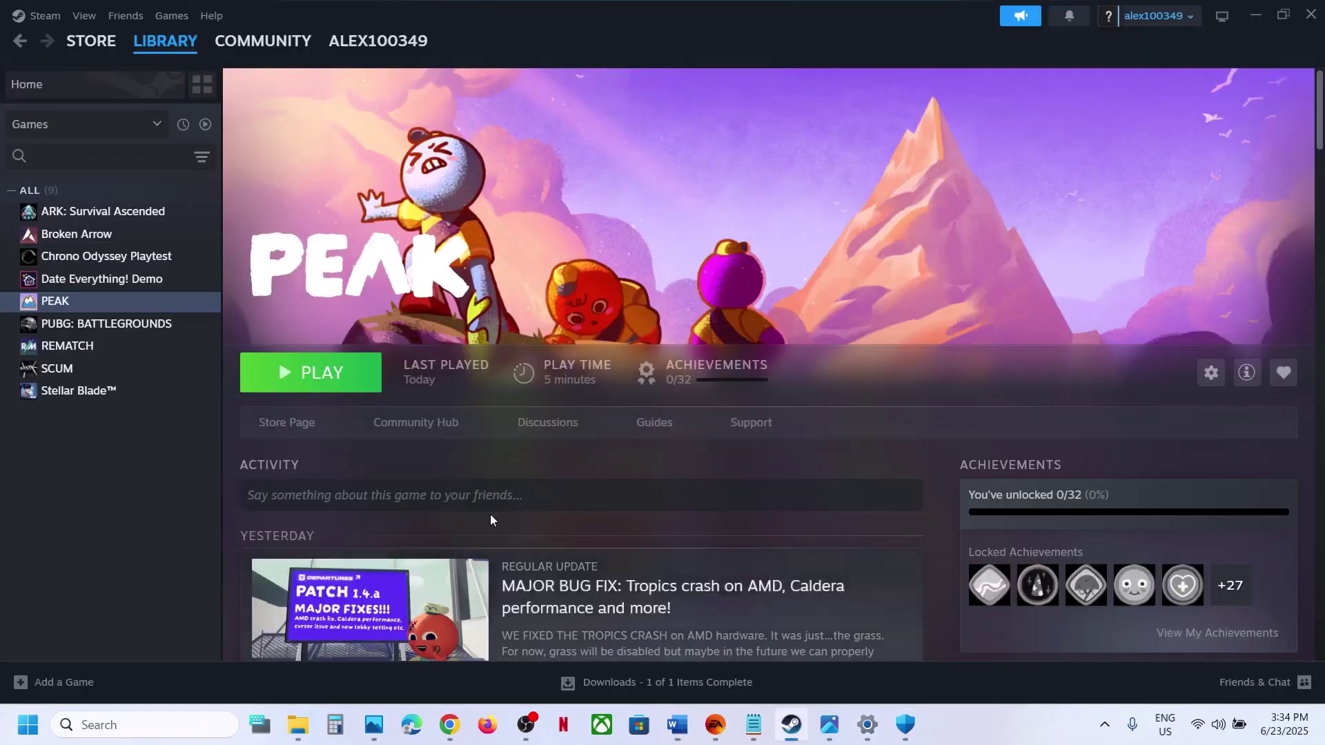
- Open PEAK's Properties in Steam, check the Installed Files page, and close the window
{"action": "right_click", "coordinate": [140, 314]}
{"action": "left_click", "coordinate": [197, 442]}
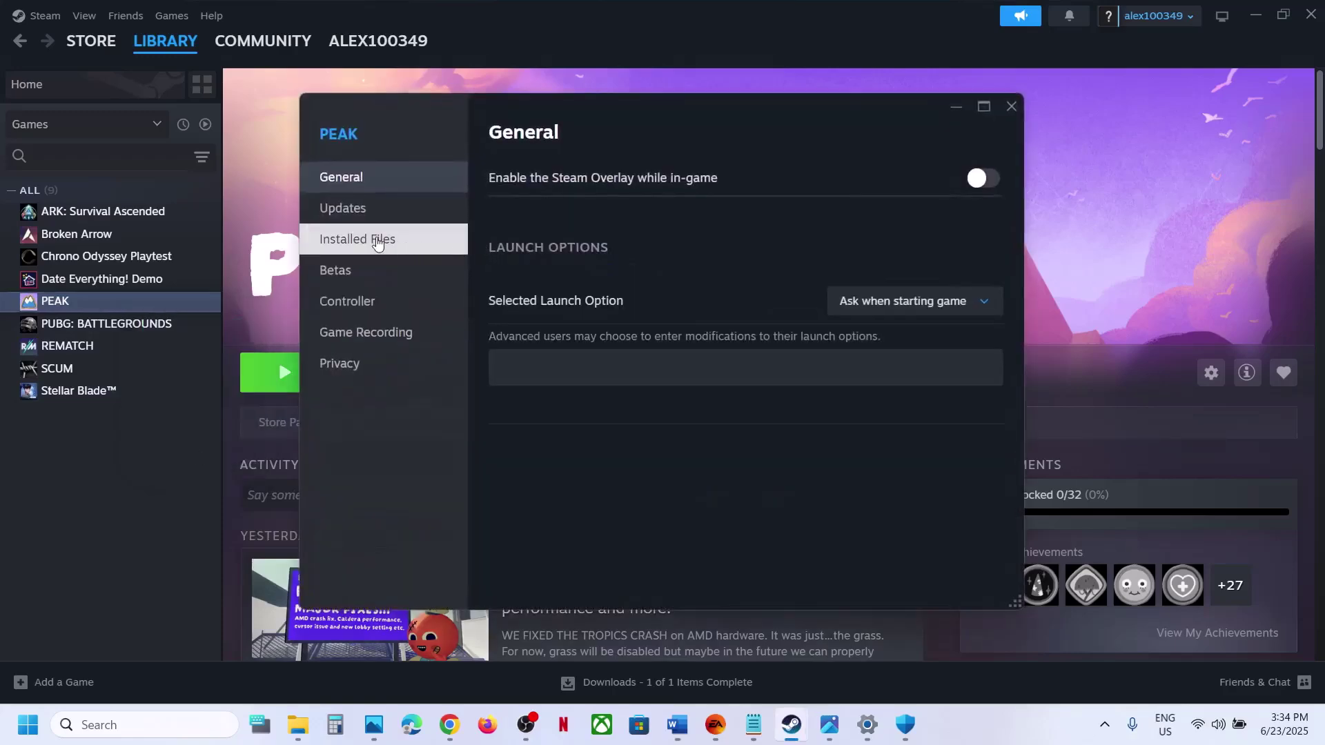
{"action": "left_click", "coordinate": [377, 241]}
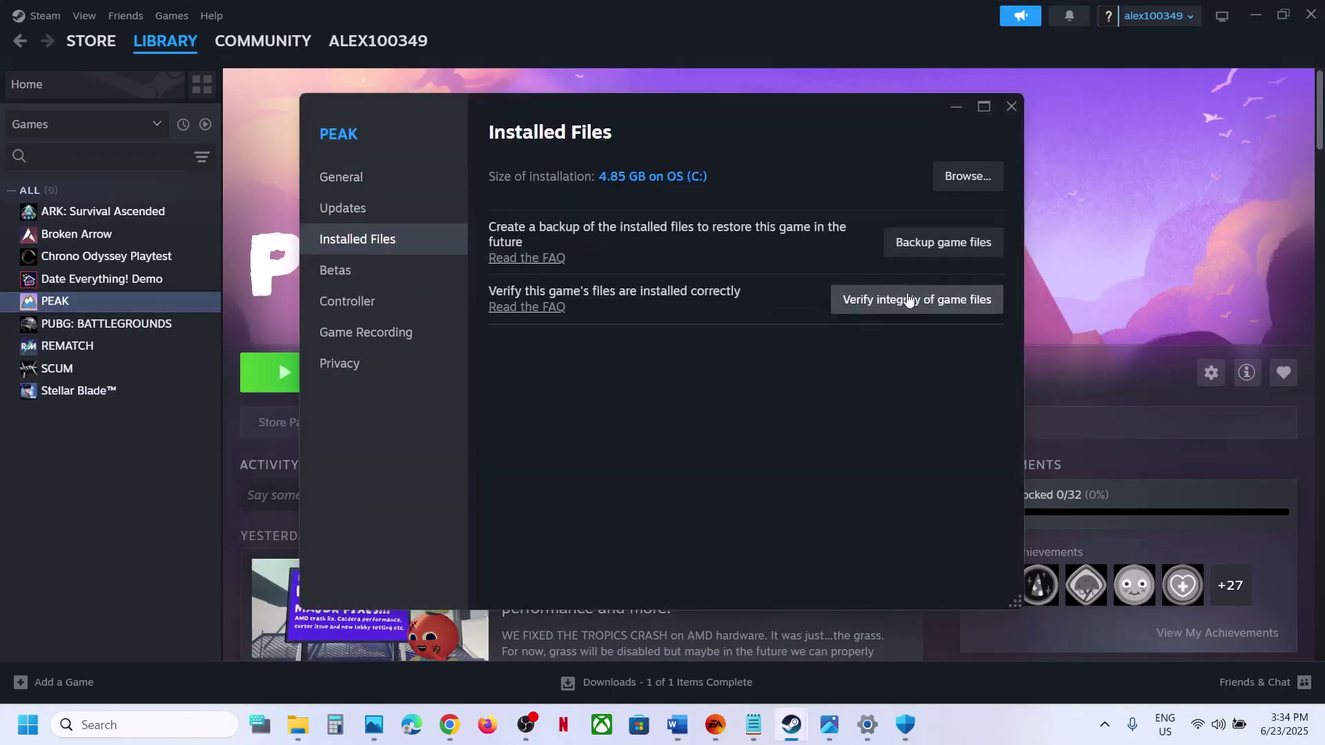
{"action": "left_click", "coordinate": [1012, 106]}
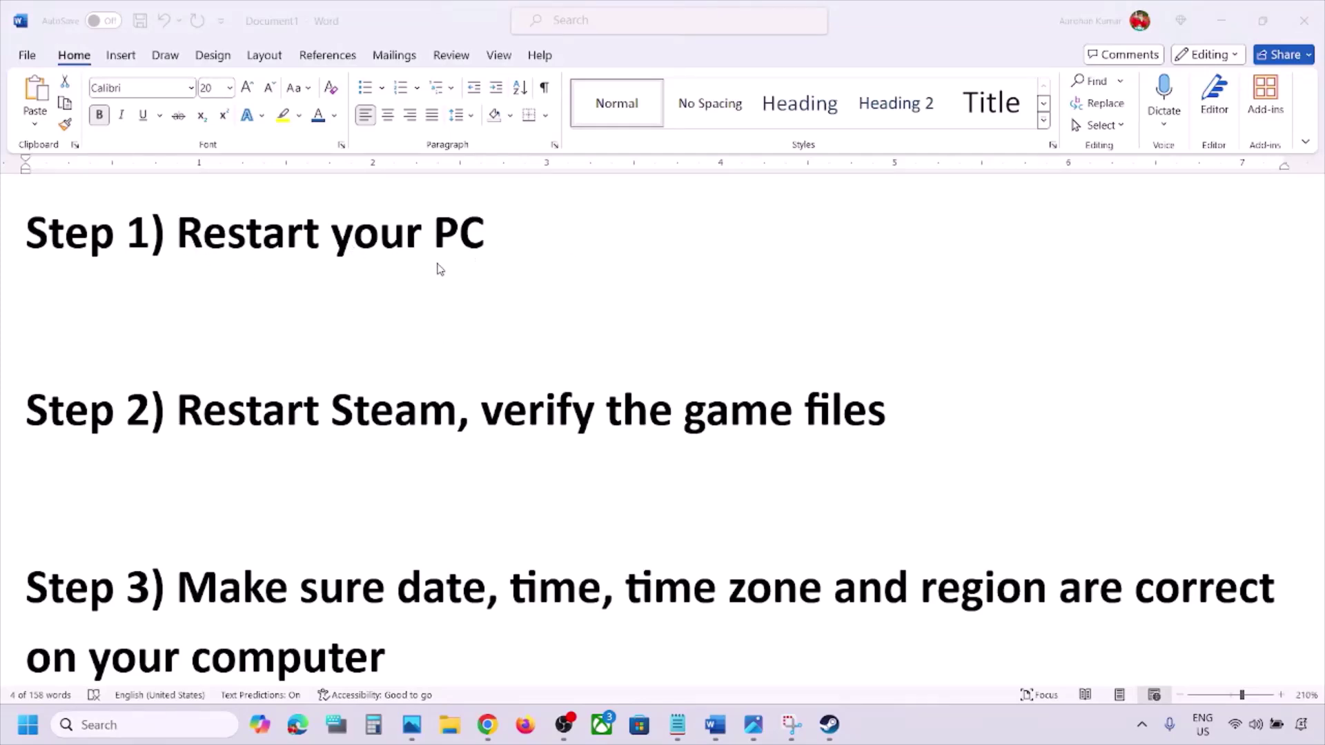
- Show the Restart power option without restarting, and highlight the Restart Steam step in the notes
{"action": "left_click", "coordinate": [28, 724]}
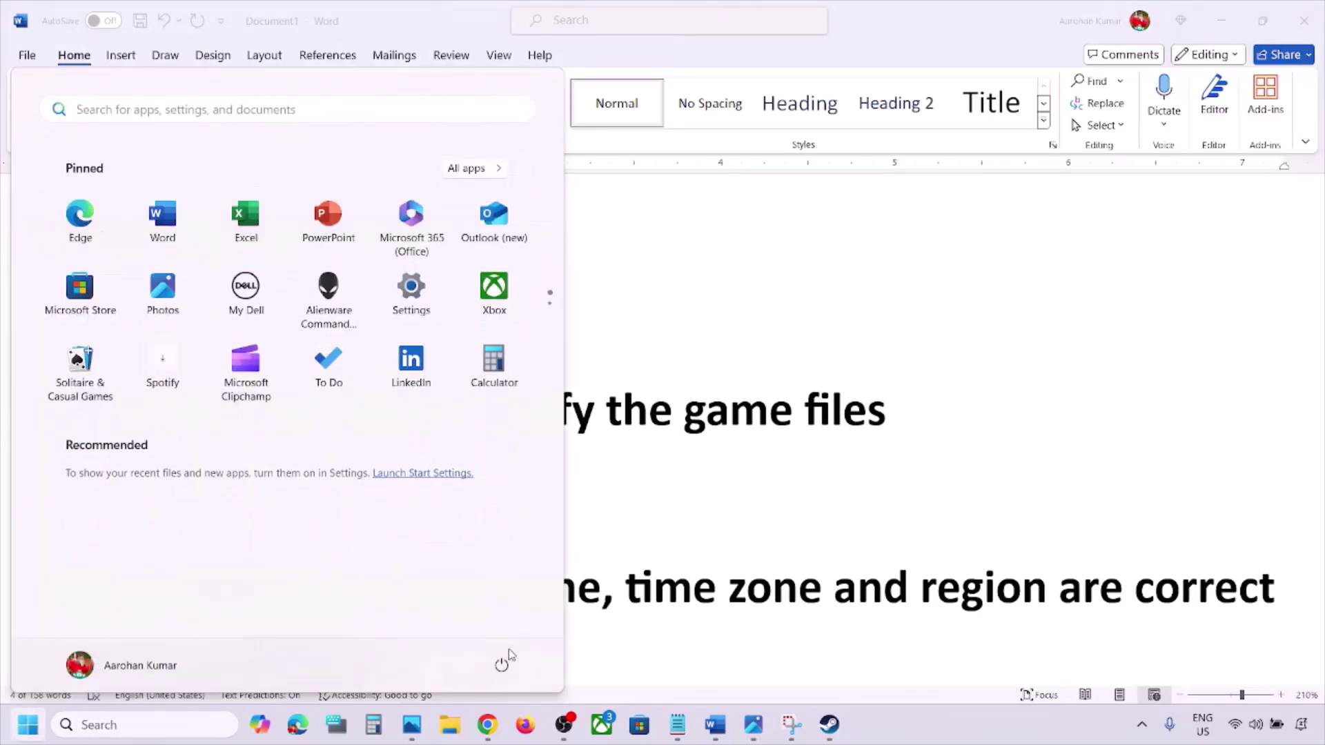
{"action": "left_click", "coordinate": [502, 665]}
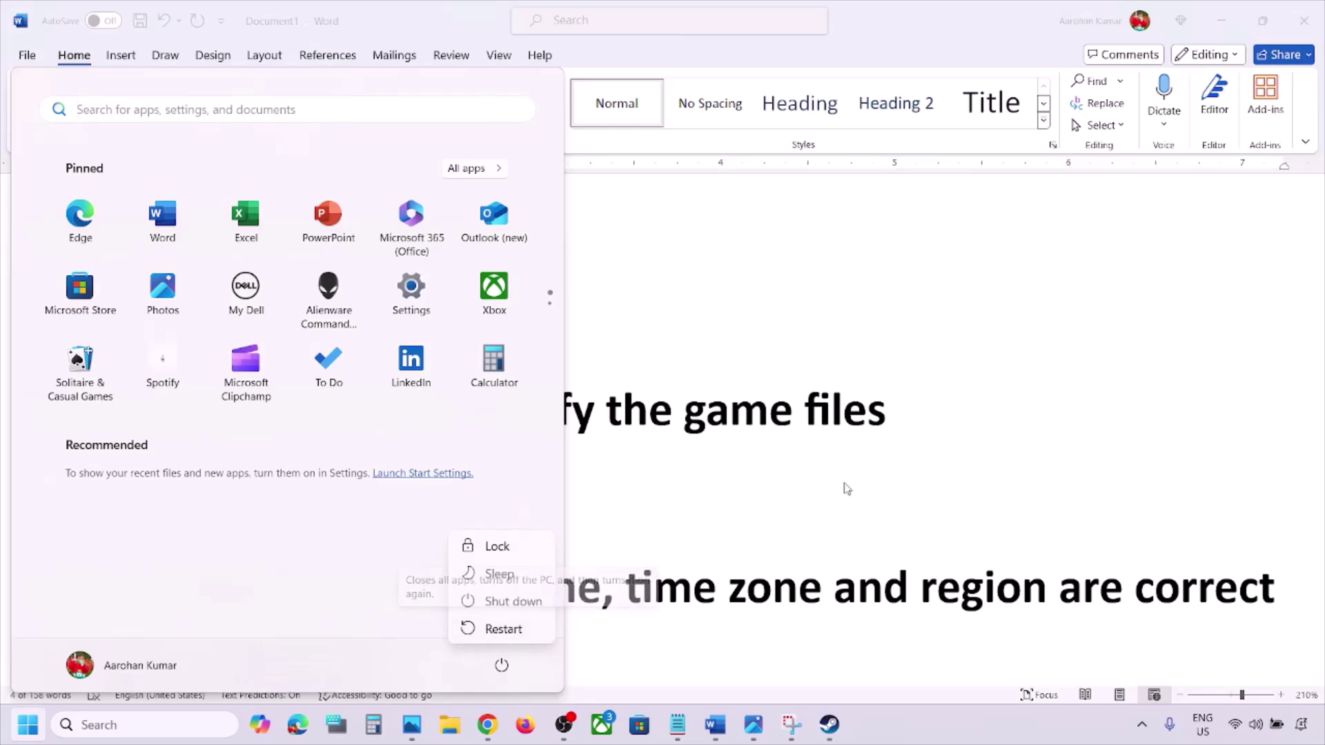
{"action": "key", "text": "Escape"}
{"action": "key", "text": "Escape"}
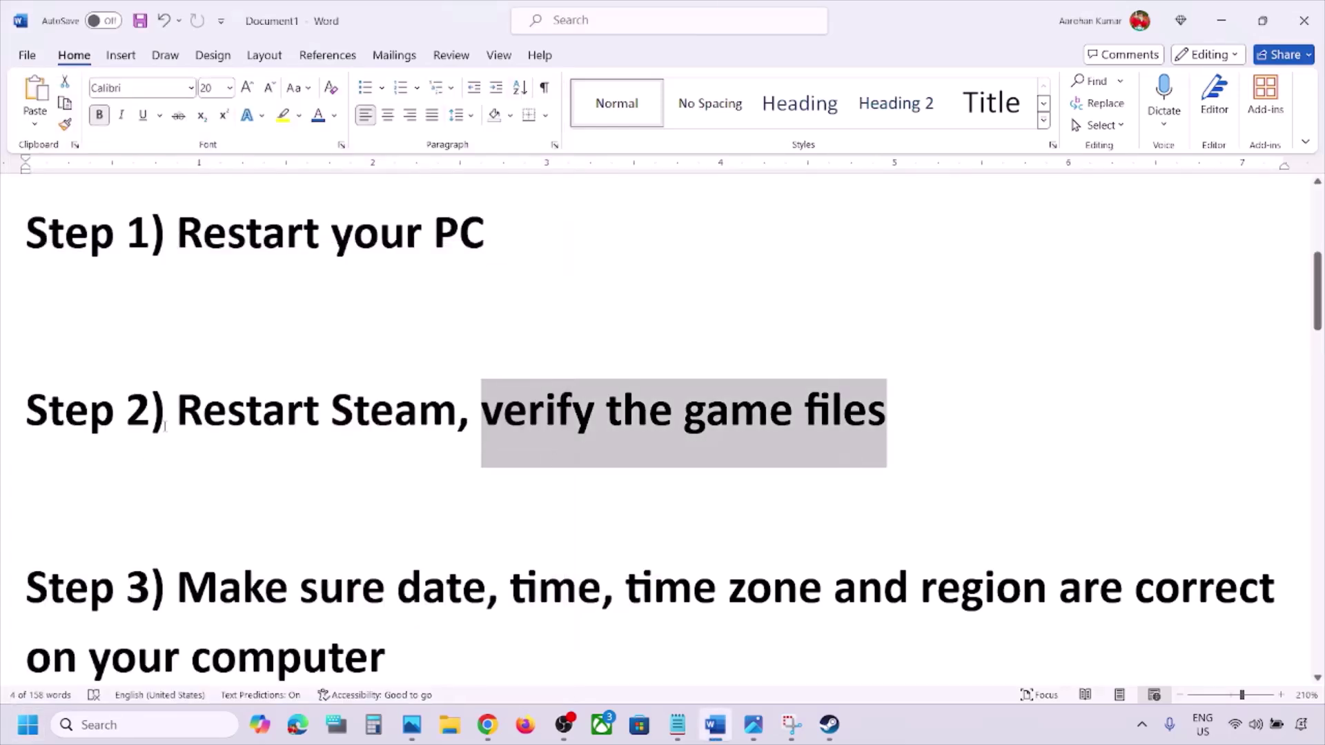
{"action": "left_click_drag", "start_coordinate": [172, 414], "coordinate": [419, 414]}
- Exit Steam, relaunch it as administrator from a 'steam' search, and return to Word
{"action": "left_click", "coordinate": [829, 724]}
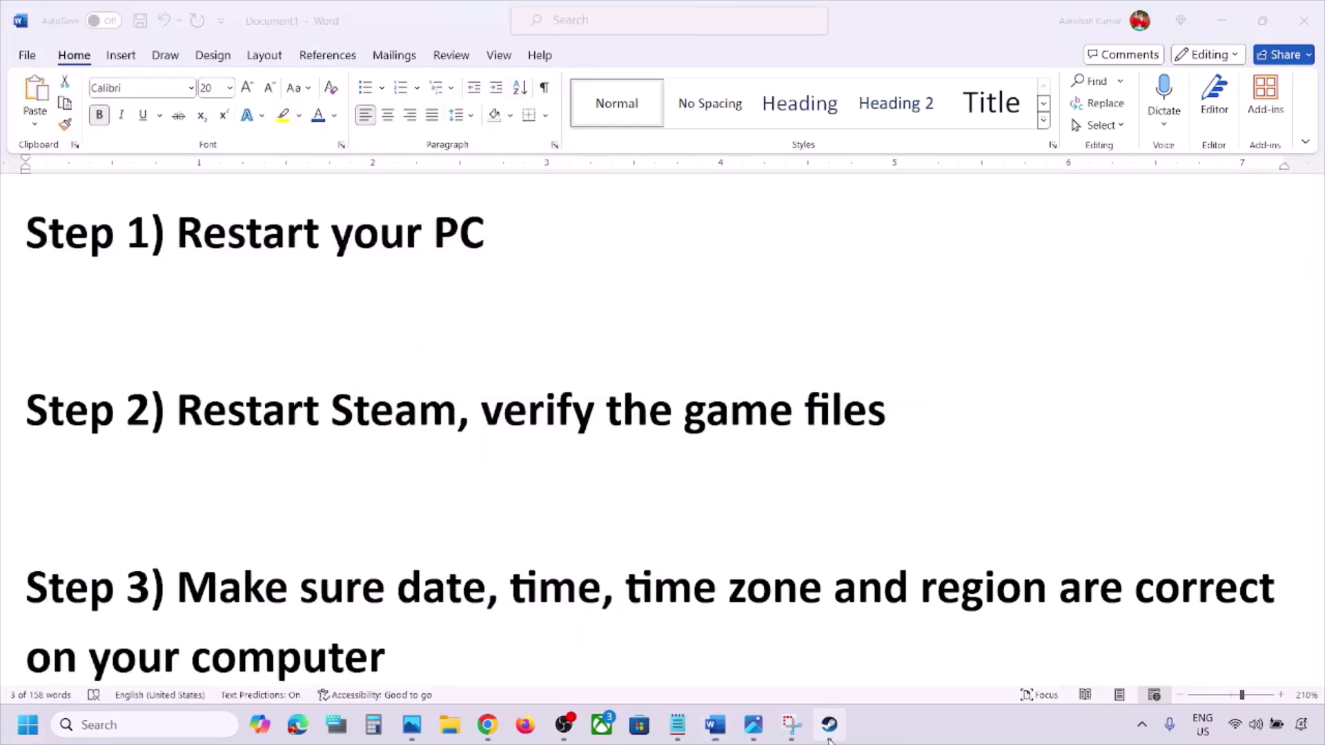
{"action": "left_click", "coordinate": [45, 15]}
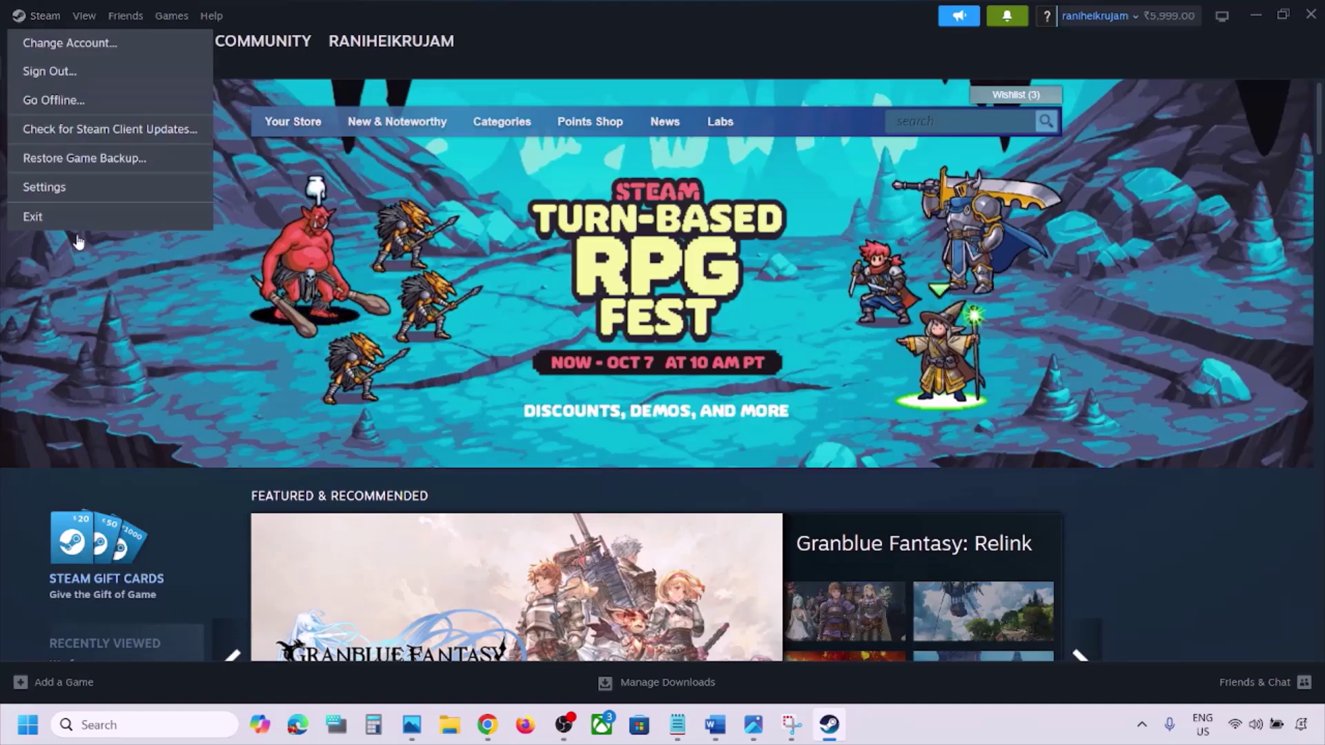
{"action": "left_click", "coordinate": [134, 726]}
{"action": "type", "text": "steam"}
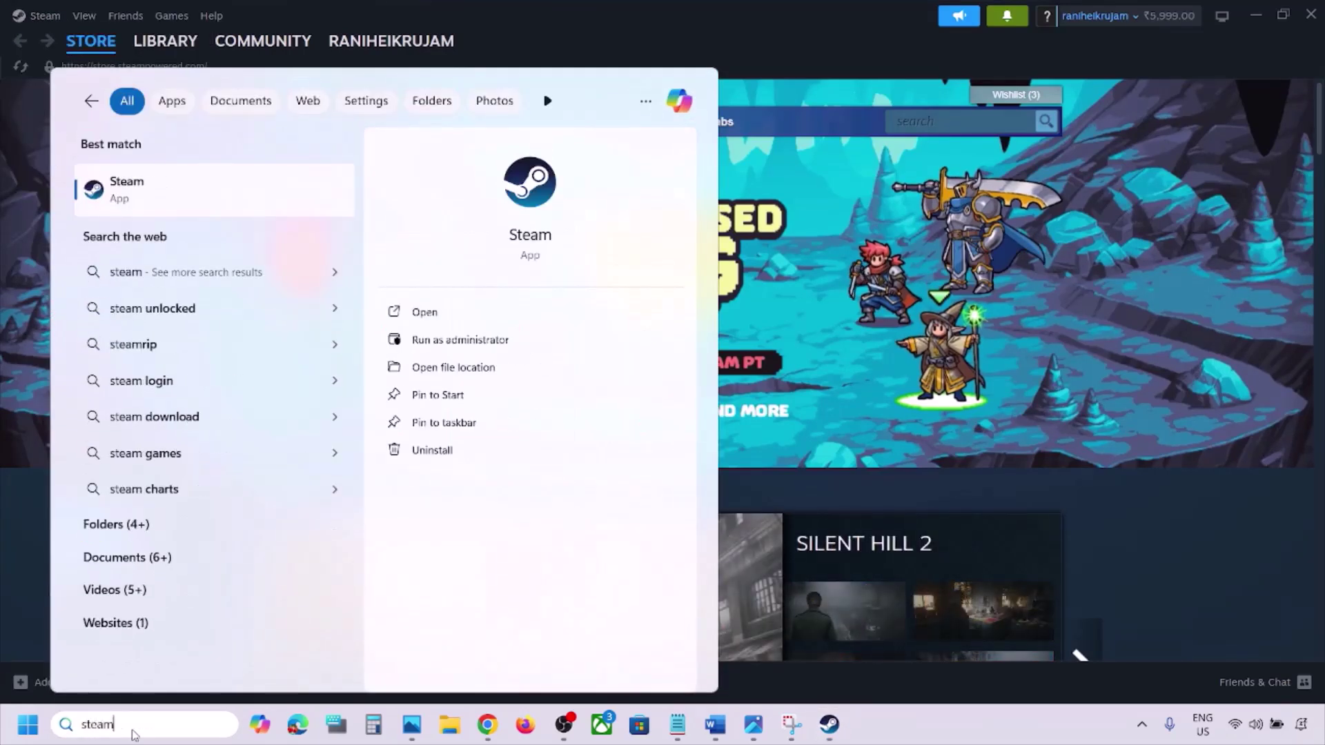
{"action": "right_click", "coordinate": [145, 202]}
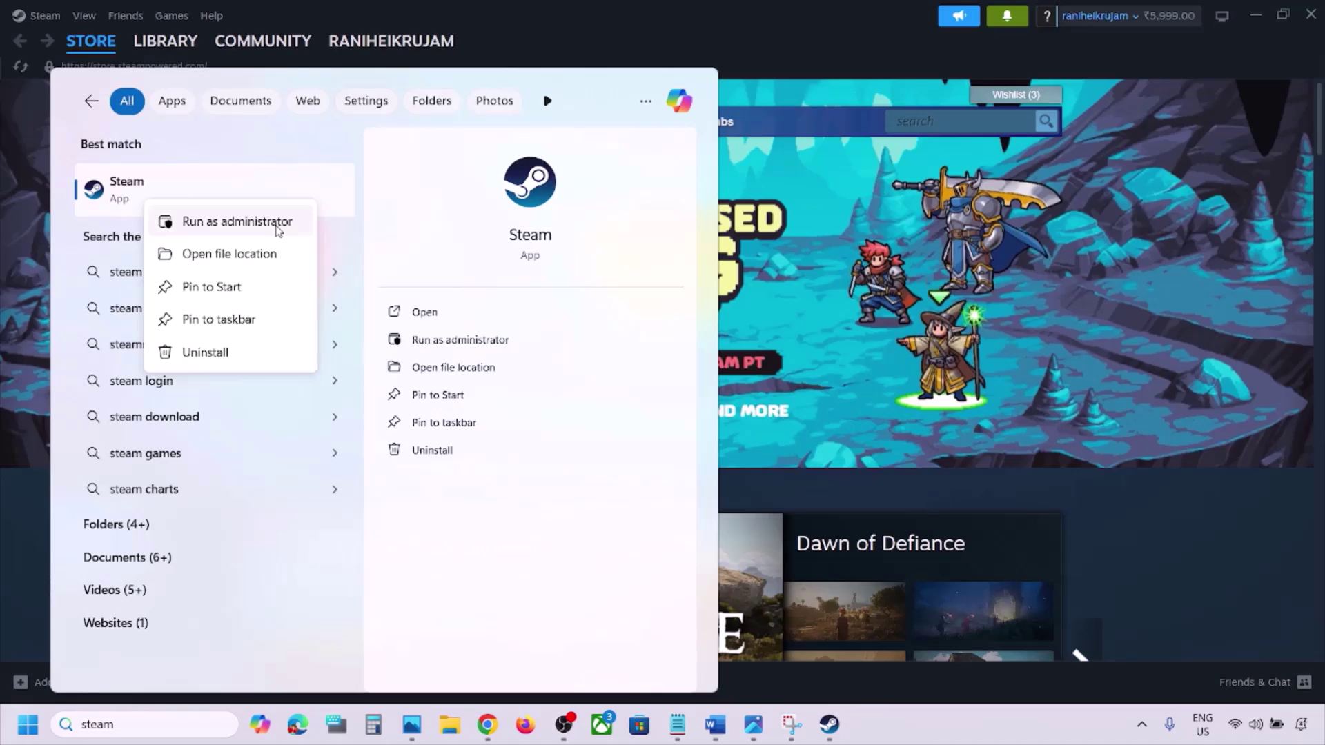
{"action": "left_click", "coordinate": [278, 230]}
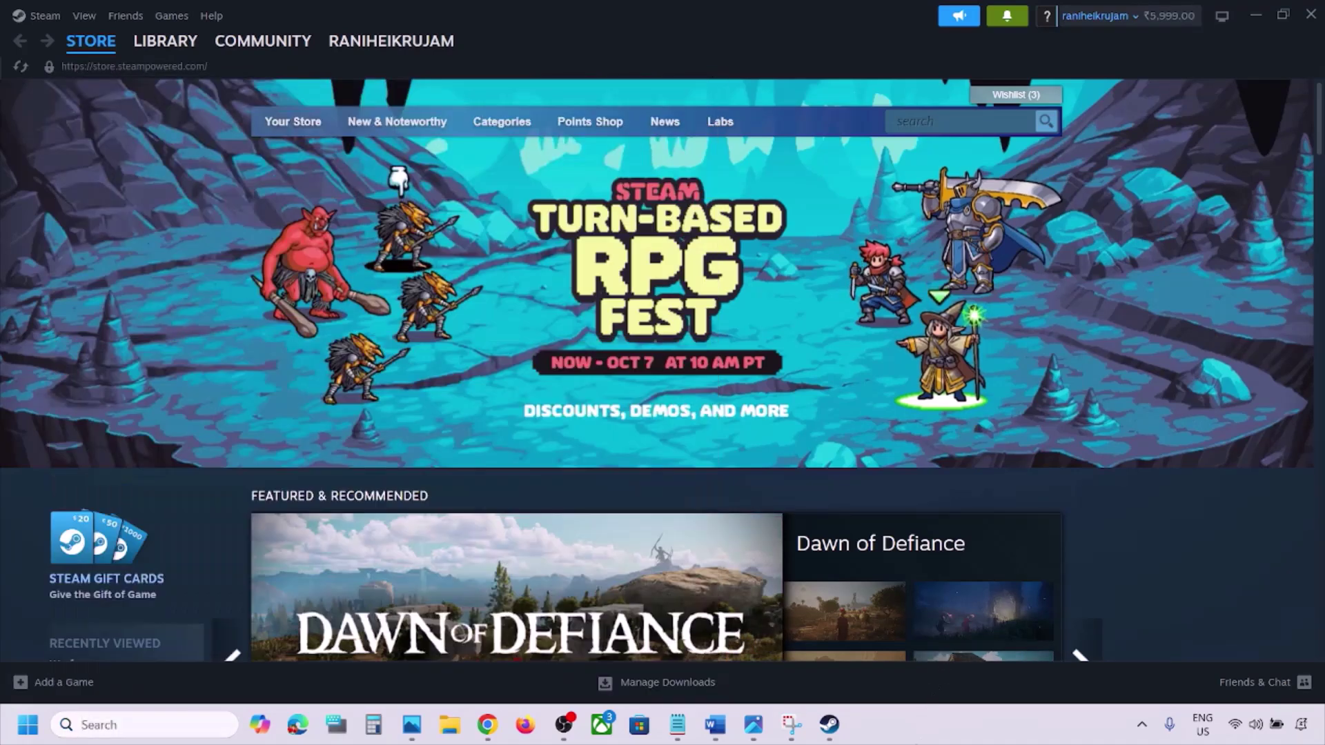
{"action": "left_click", "coordinate": [715, 724]}
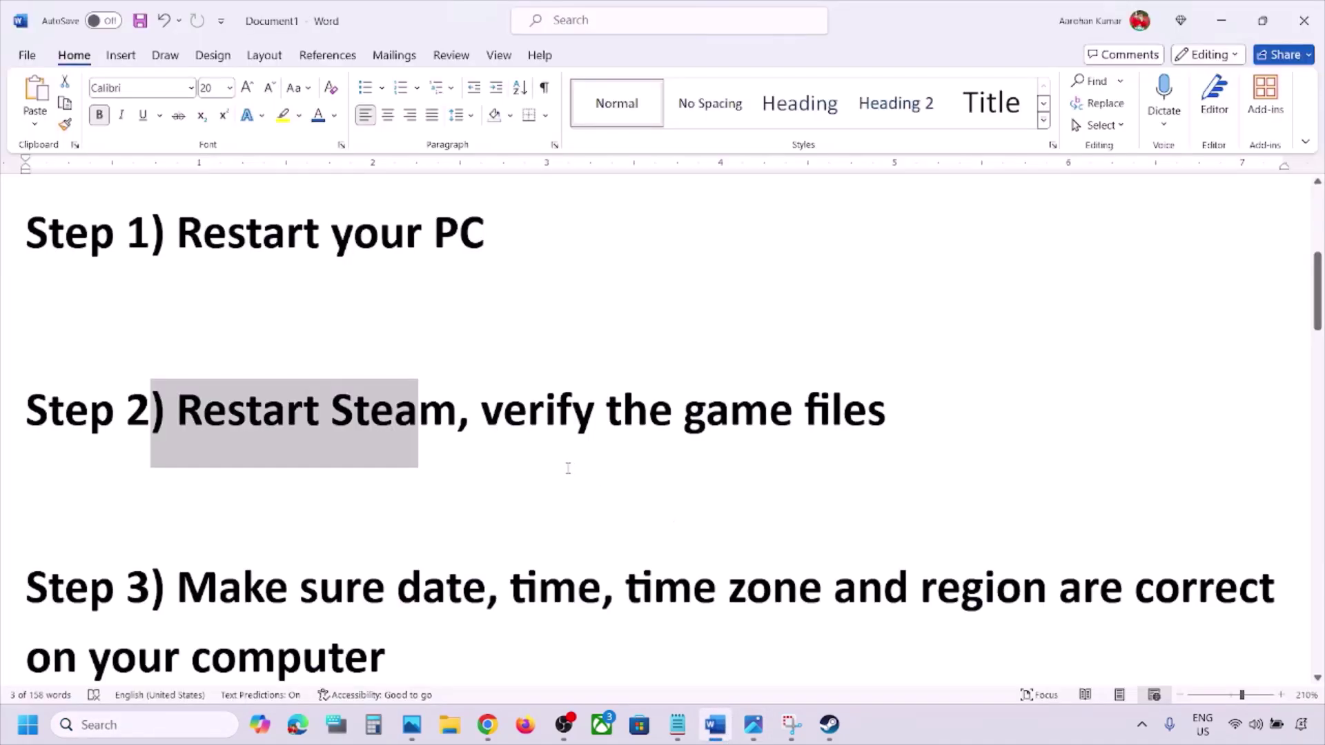
- Highlight 'verify the game files', then view the Installed Files screenshot at 100% zoom
{"action": "left_click_drag", "start_coordinate": [482, 413], "coordinate": [871, 404]}
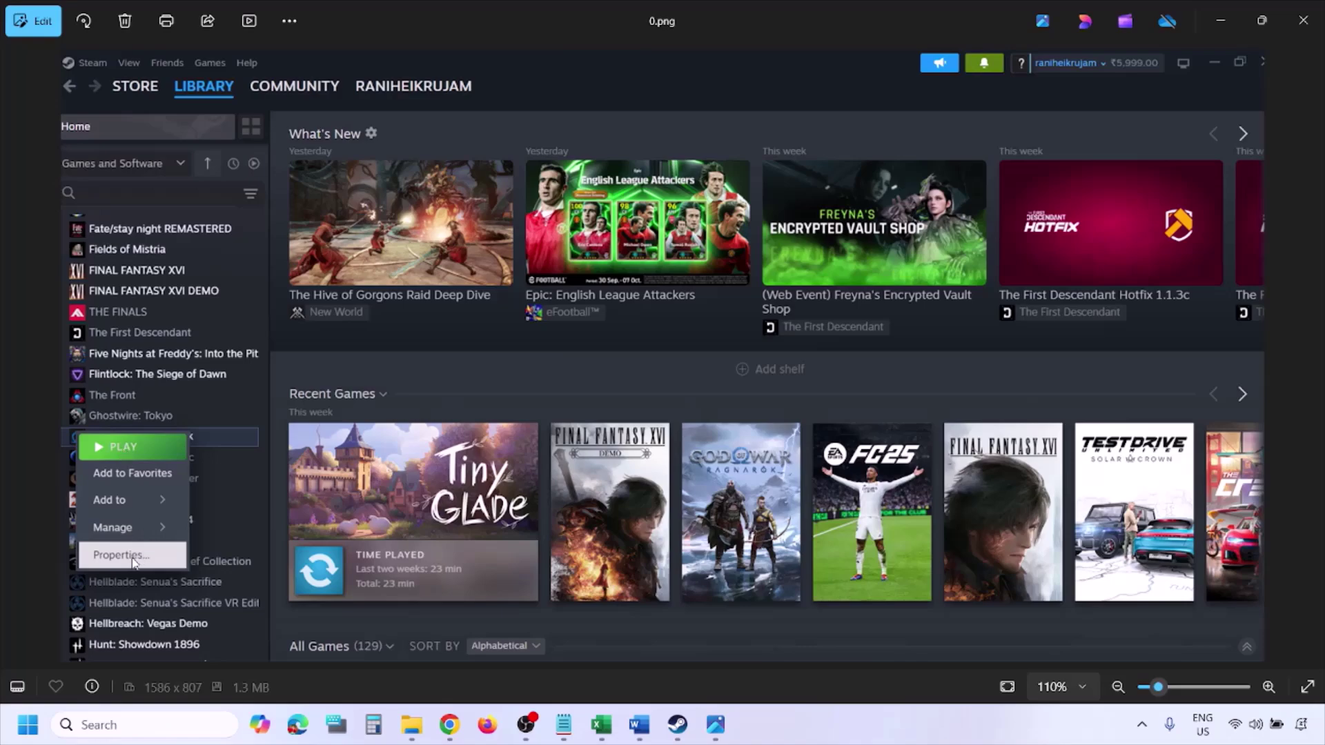
{"action": "key", "text": "ctrl+minus"}
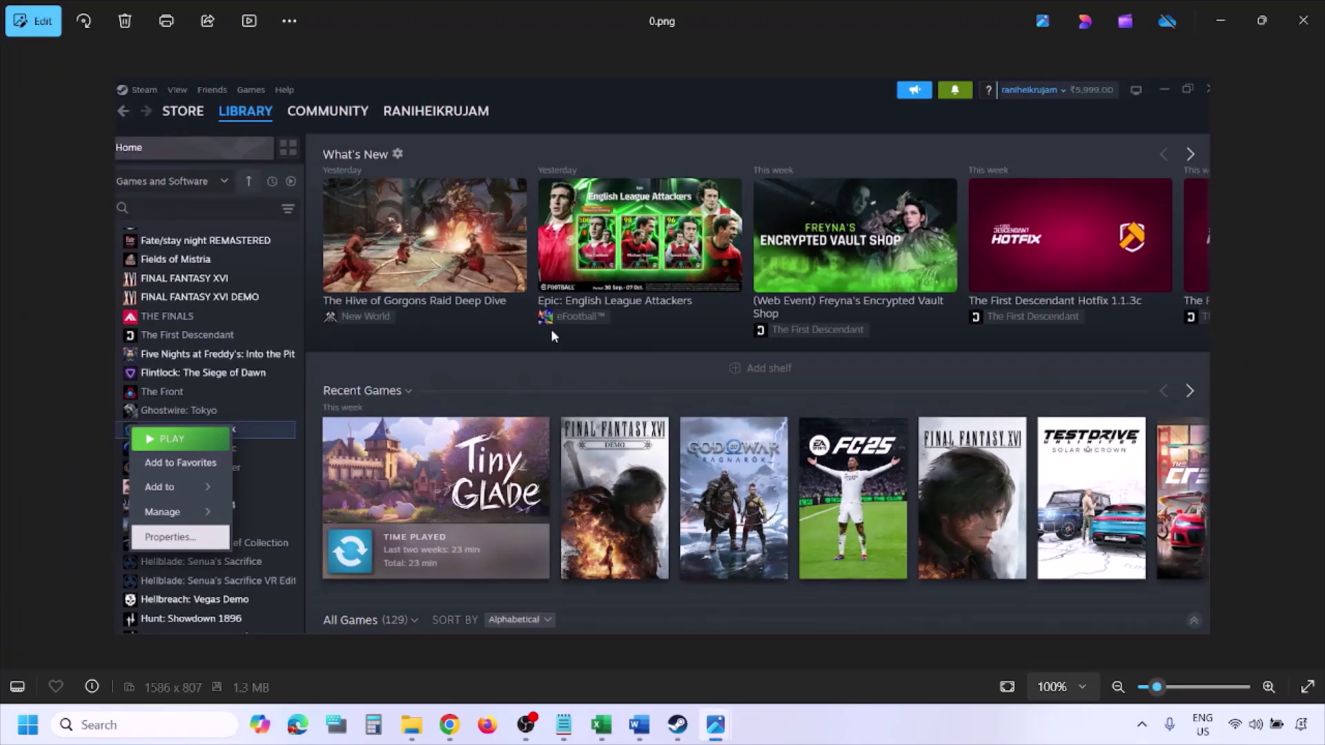
{"action": "key", "text": "Right"}
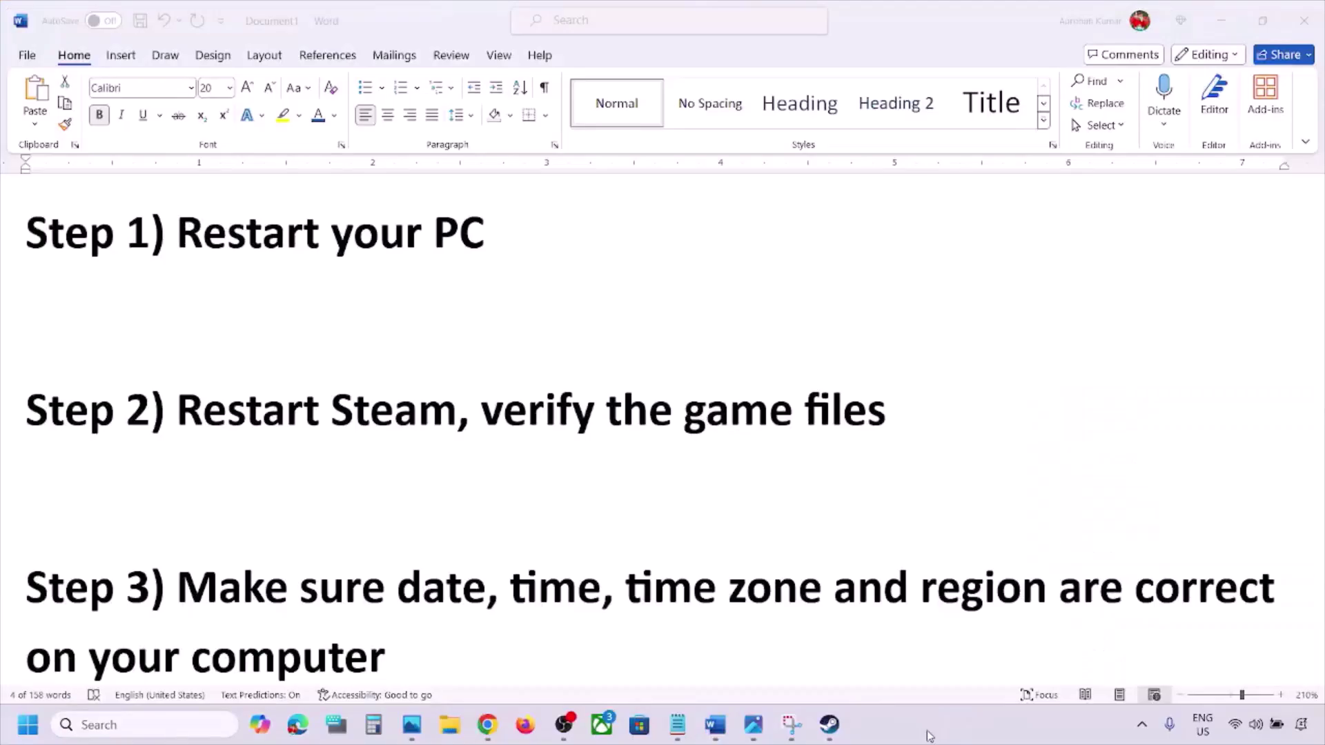
{"action": "scroll", "coordinate": [537, 488], "scroll_direction": "down", "scroll_amount": 3}
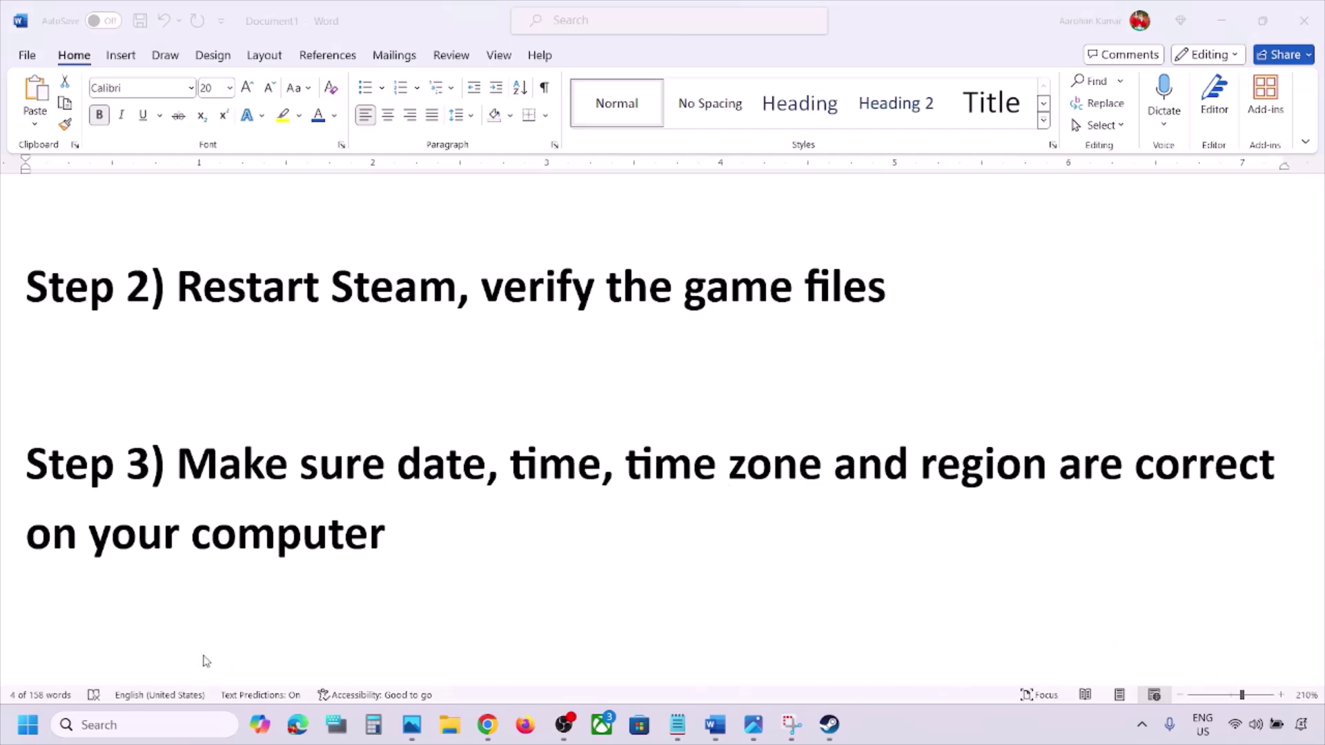
- Sync the clock with the time server in Date & time settings
{"action": "key", "text": "super+i"}
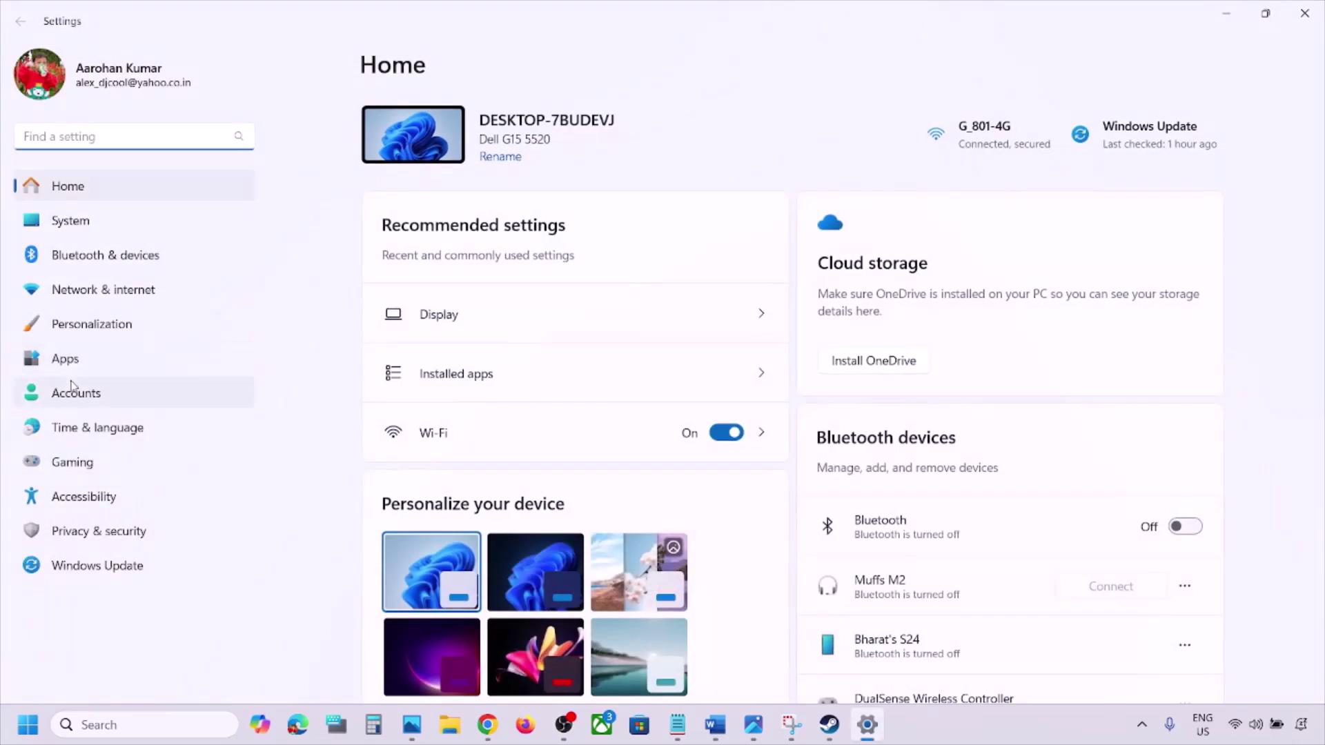
{"action": "left_click", "coordinate": [83, 429]}
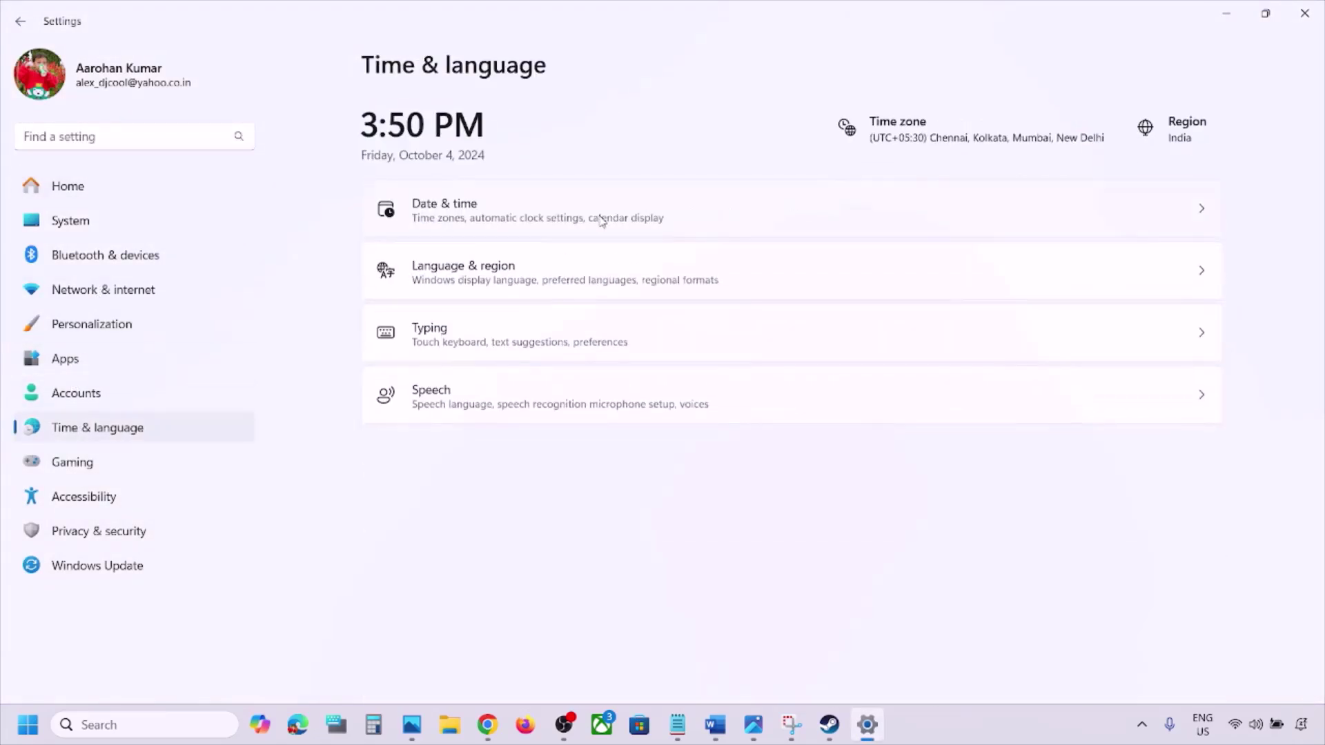
{"action": "left_click", "coordinate": [601, 220]}
{"action": "scroll", "coordinate": [630, 361], "scroll_direction": "down", "scroll_amount": 5}
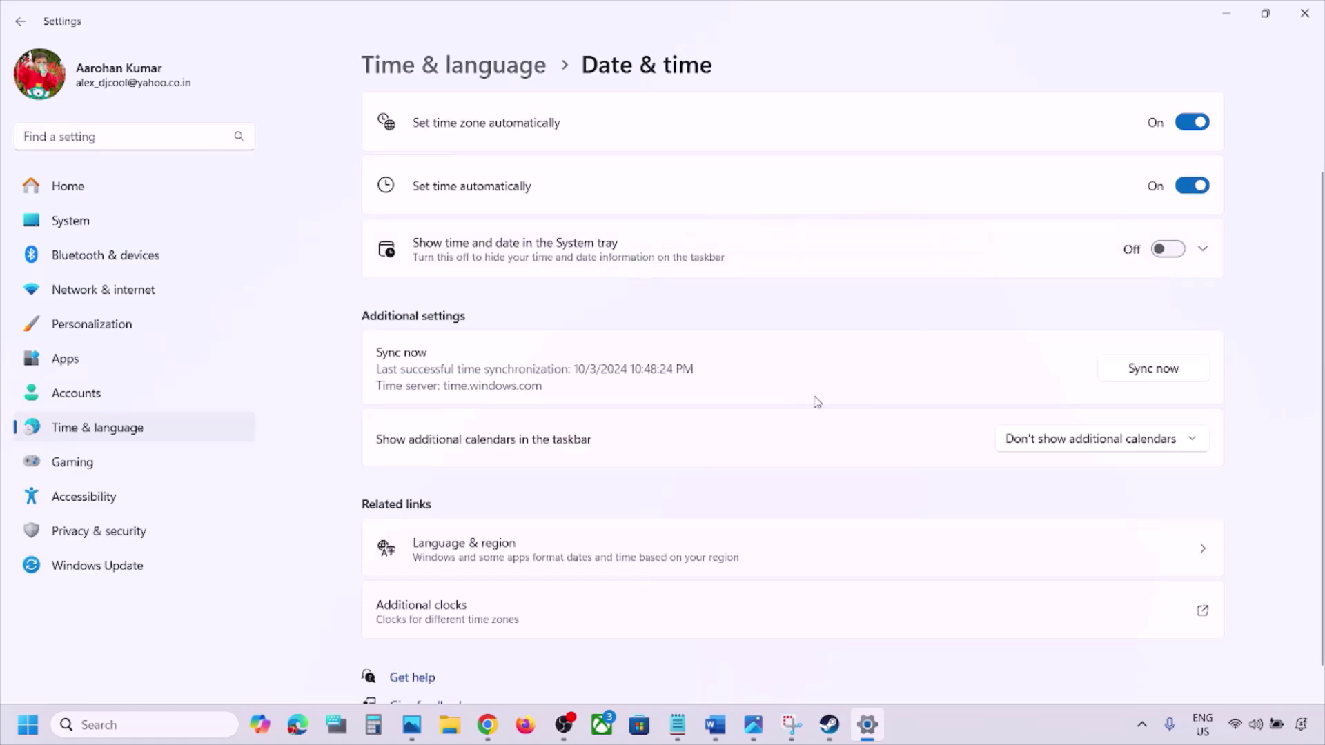
{"action": "scroll", "coordinate": [816, 402], "scroll_direction": "down", "scroll_amount": 1}
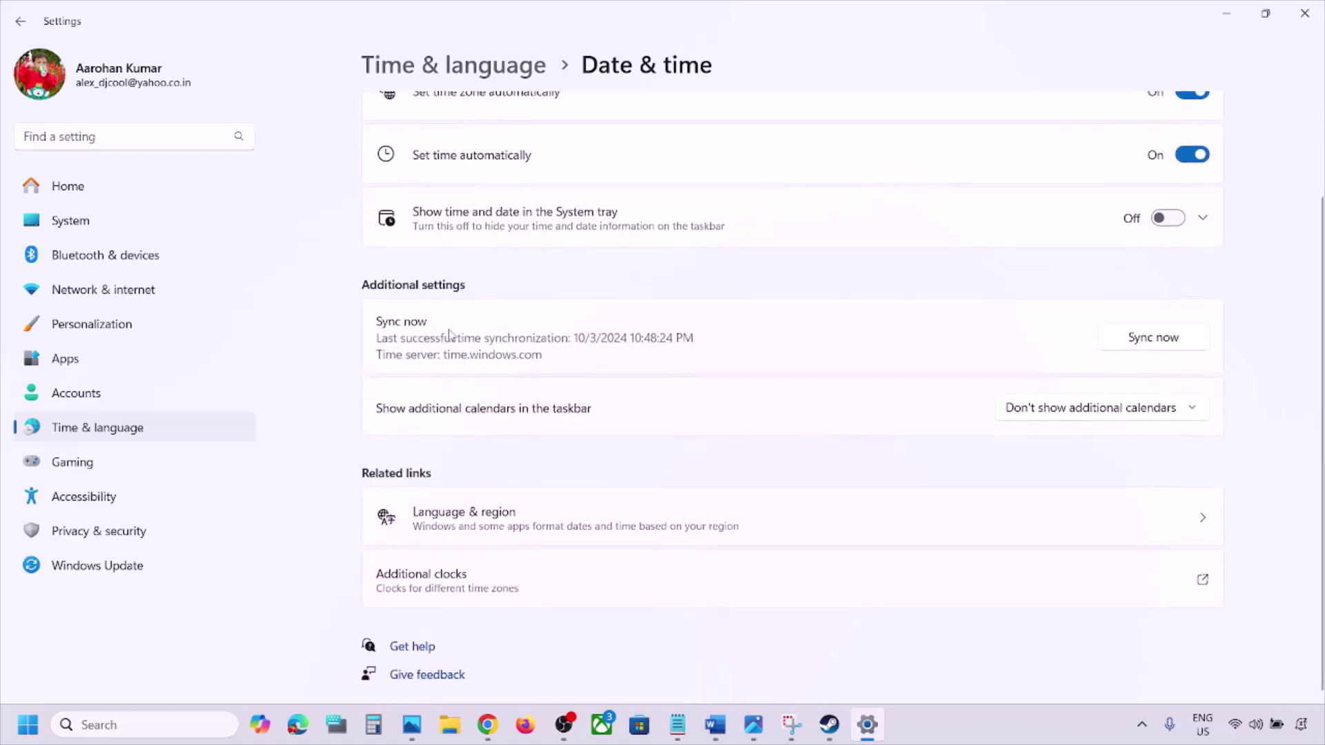
{"action": "left_click", "coordinate": [1159, 341]}
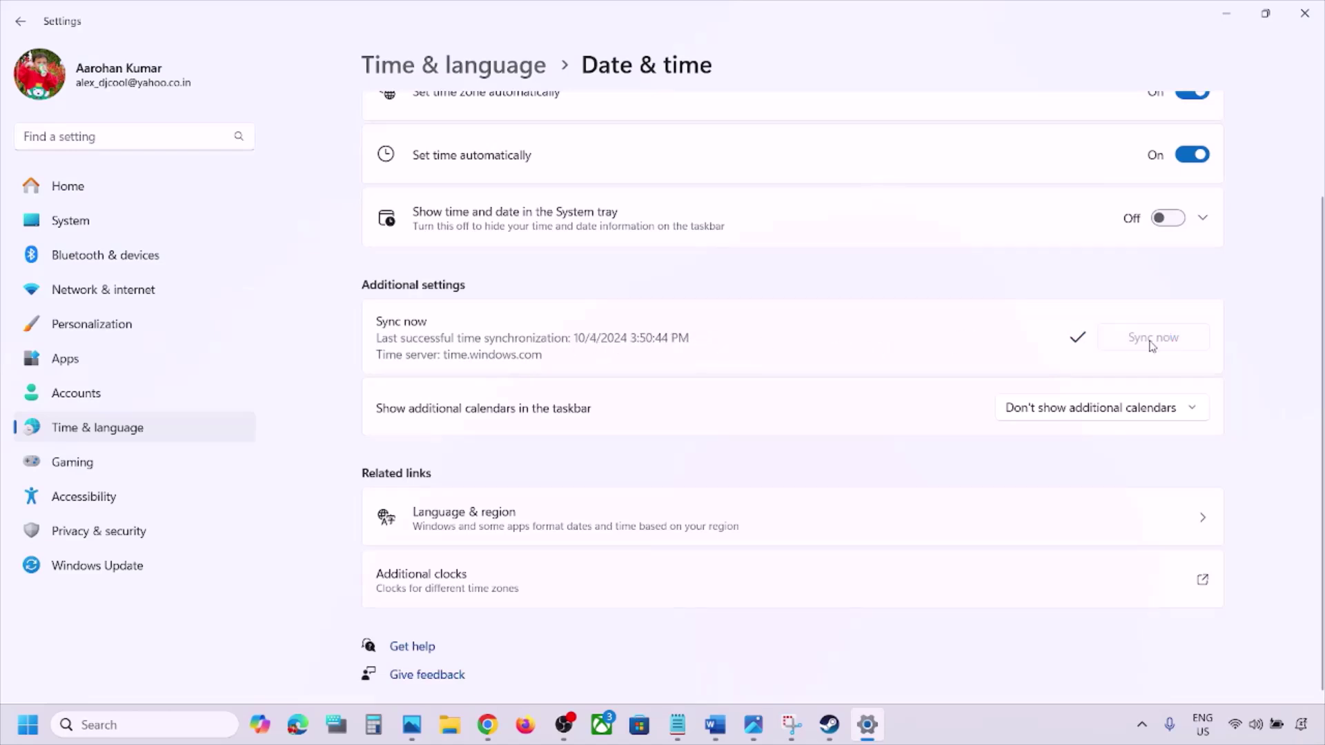
- Confirm Country or region stays India in Language & region, then close Settings
{"action": "left_click", "coordinate": [154, 430]}
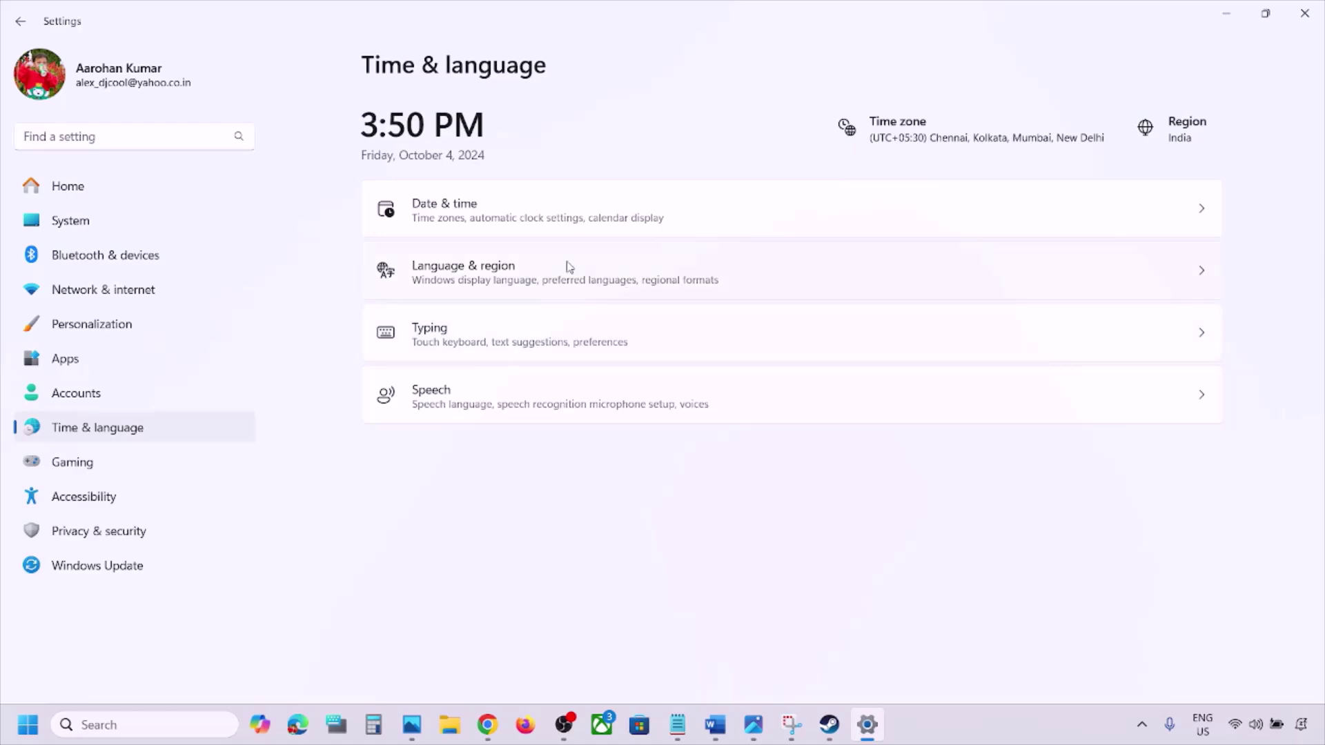
{"action": "left_click", "coordinate": [570, 267]}
{"action": "left_click", "coordinate": [1104, 491]}
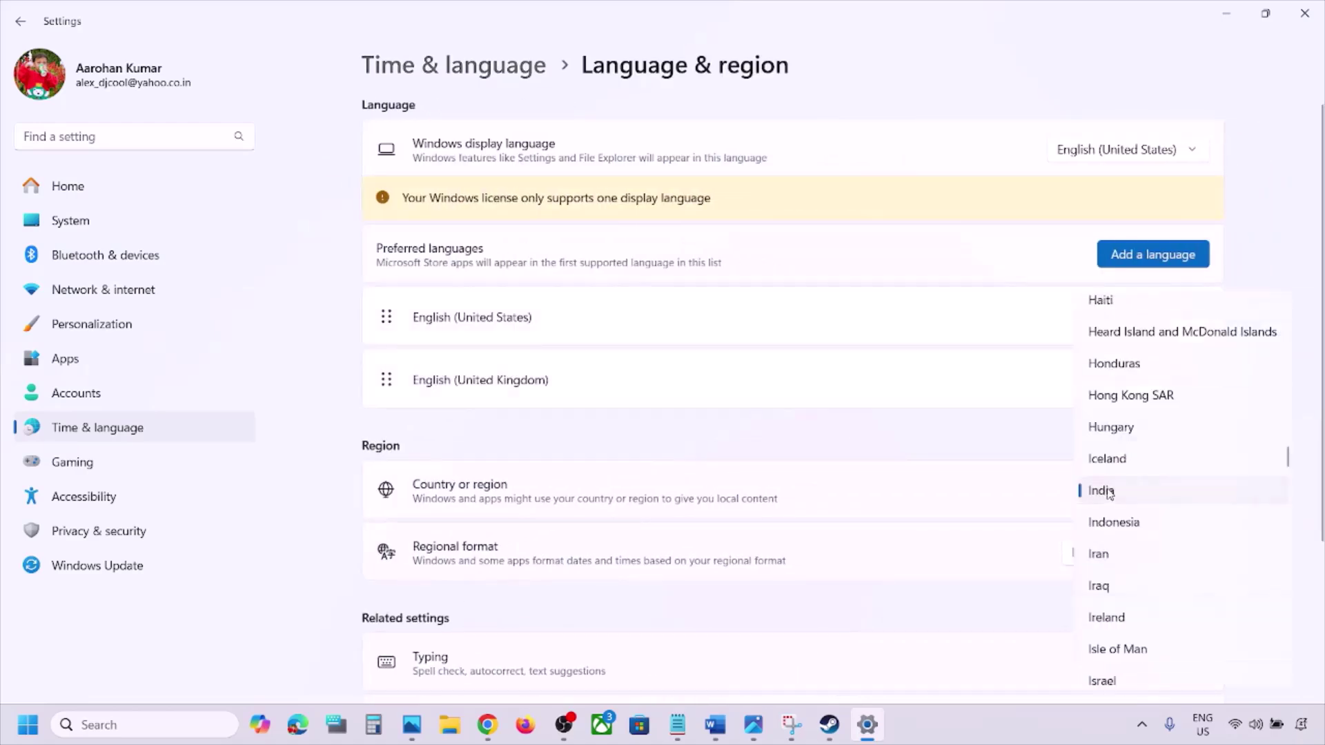
{"action": "left_click", "coordinate": [1294, 188]}
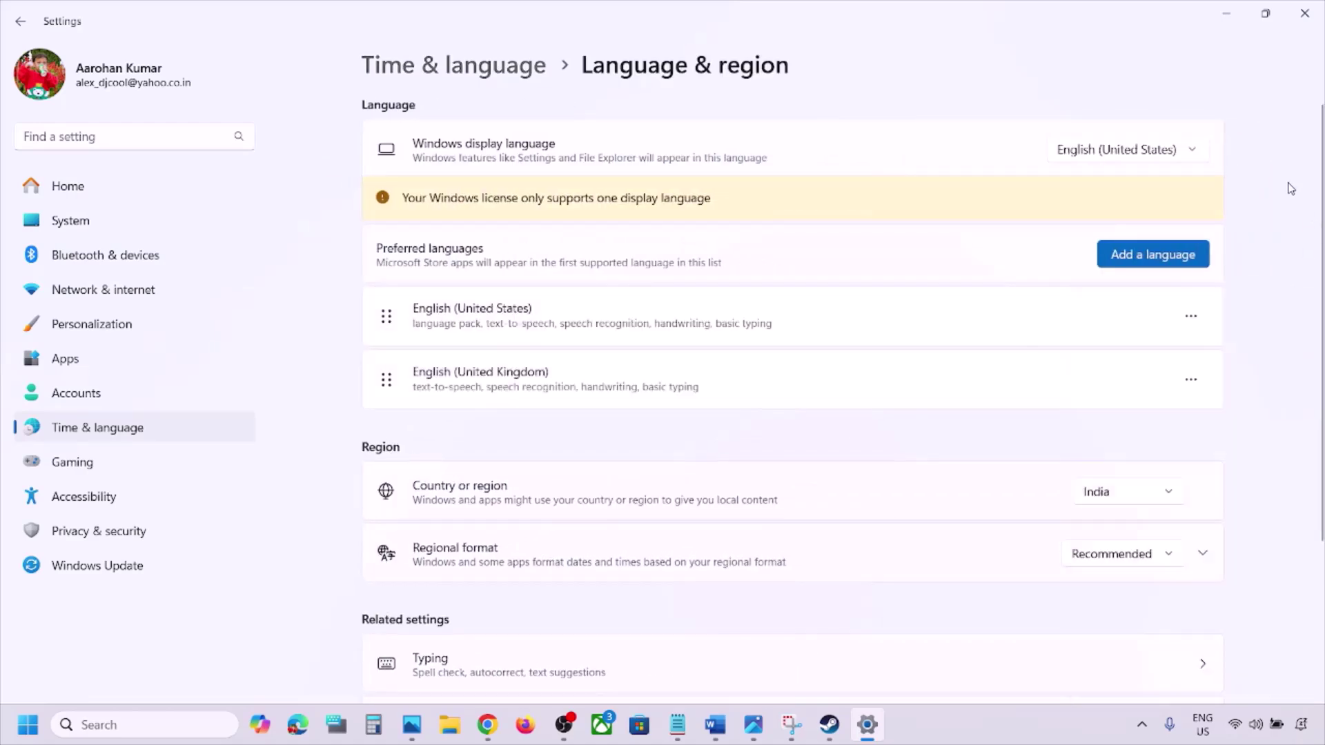
{"action": "left_click", "coordinate": [1305, 13]}
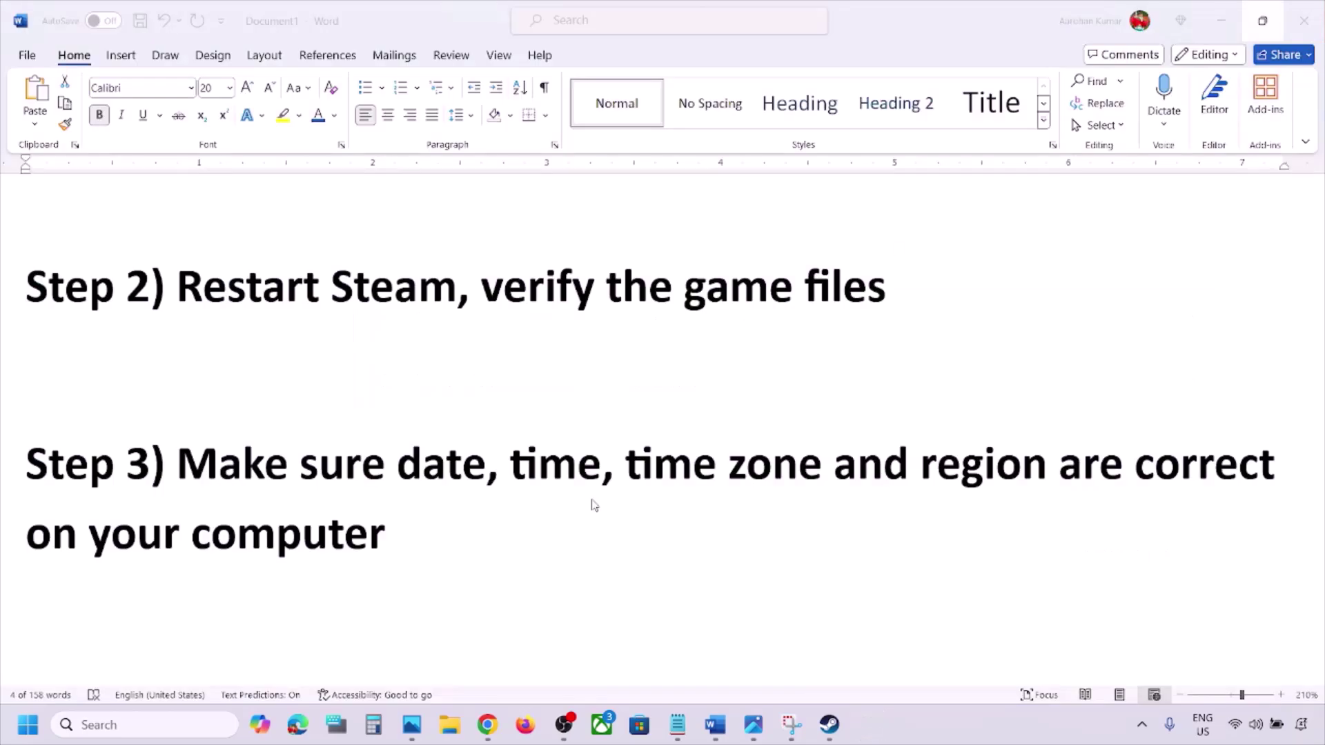
- Highlight 'Shut down your computer' in Step 4 and glance at the Start power options
{"action": "scroll", "coordinate": [593, 505], "scroll_direction": "down", "scroll_amount": 4}
{"action": "scroll", "coordinate": [594, 505], "scroll_direction": "down", "scroll_amount": 3}
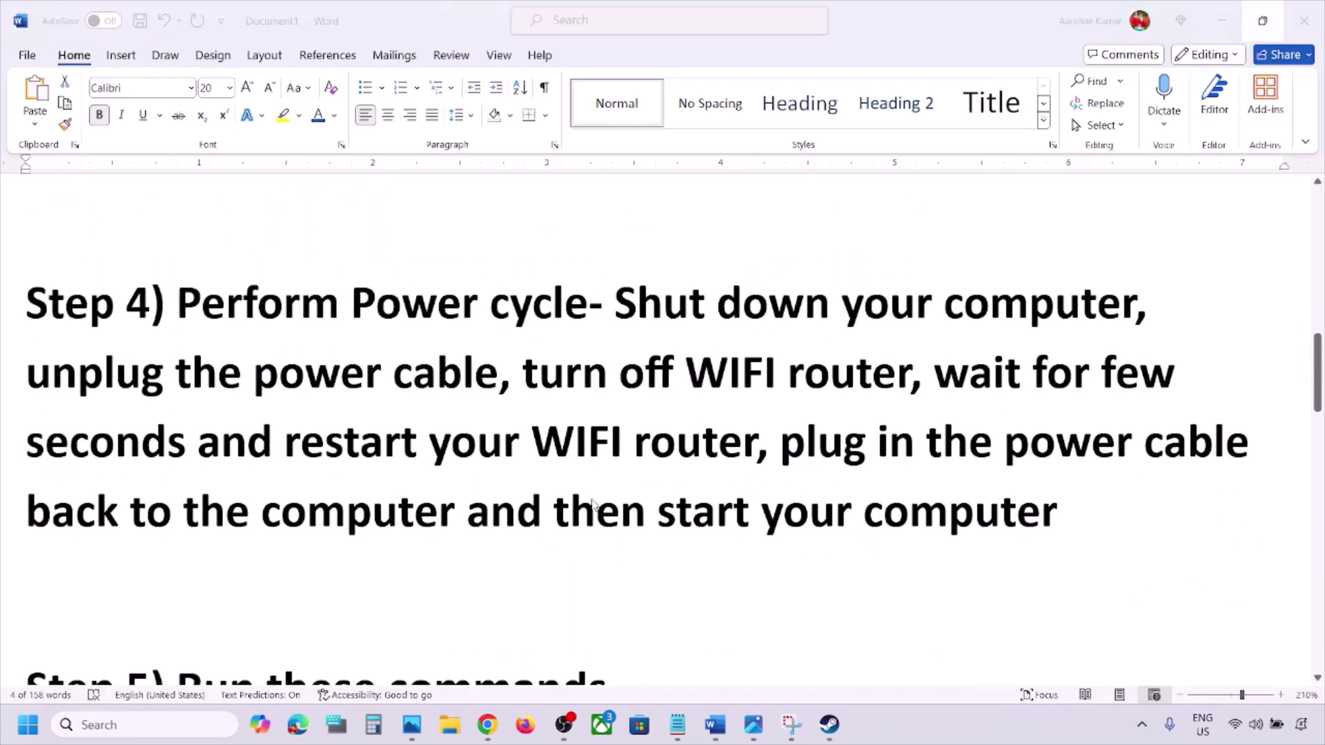
{"action": "scroll", "coordinate": [595, 511], "scroll_direction": "up", "scroll_amount": 1}
{"action": "left_click", "coordinate": [619, 353]}
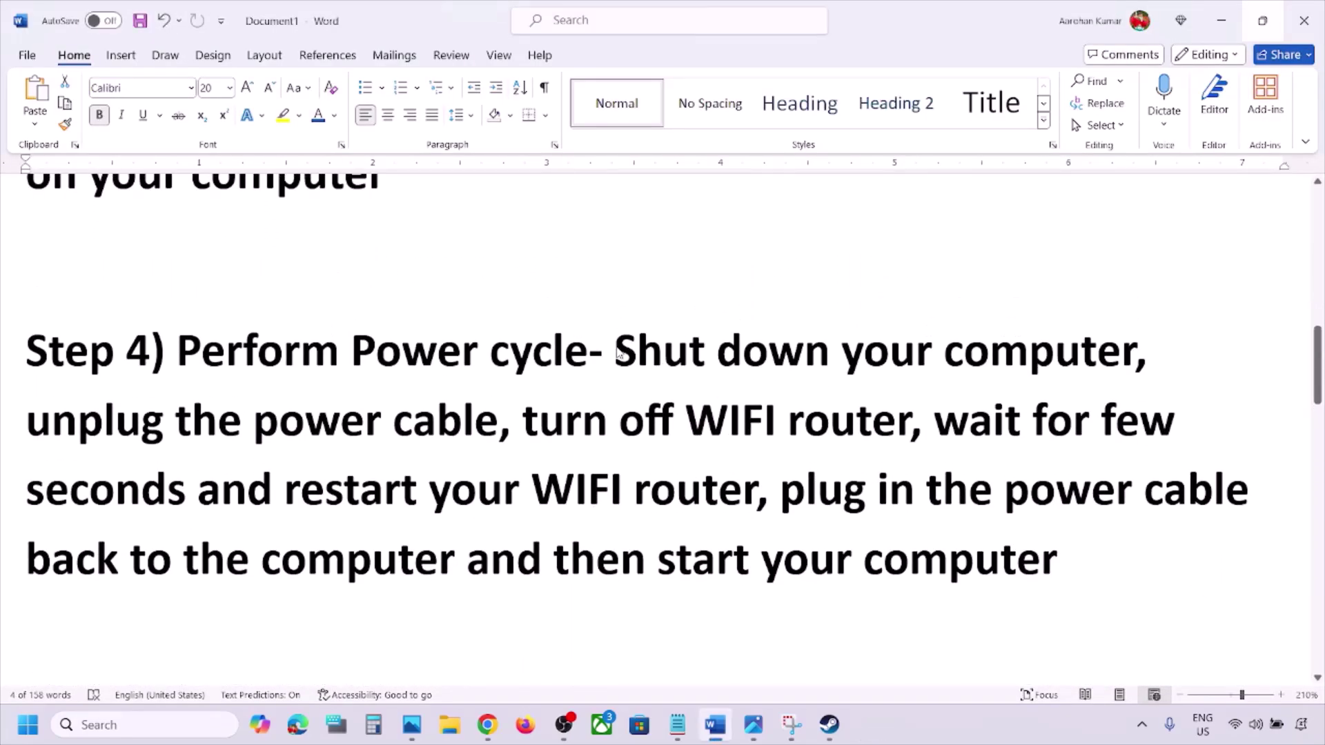
{"action": "left_click_drag", "start_coordinate": [616, 351], "coordinate": [1135, 353]}
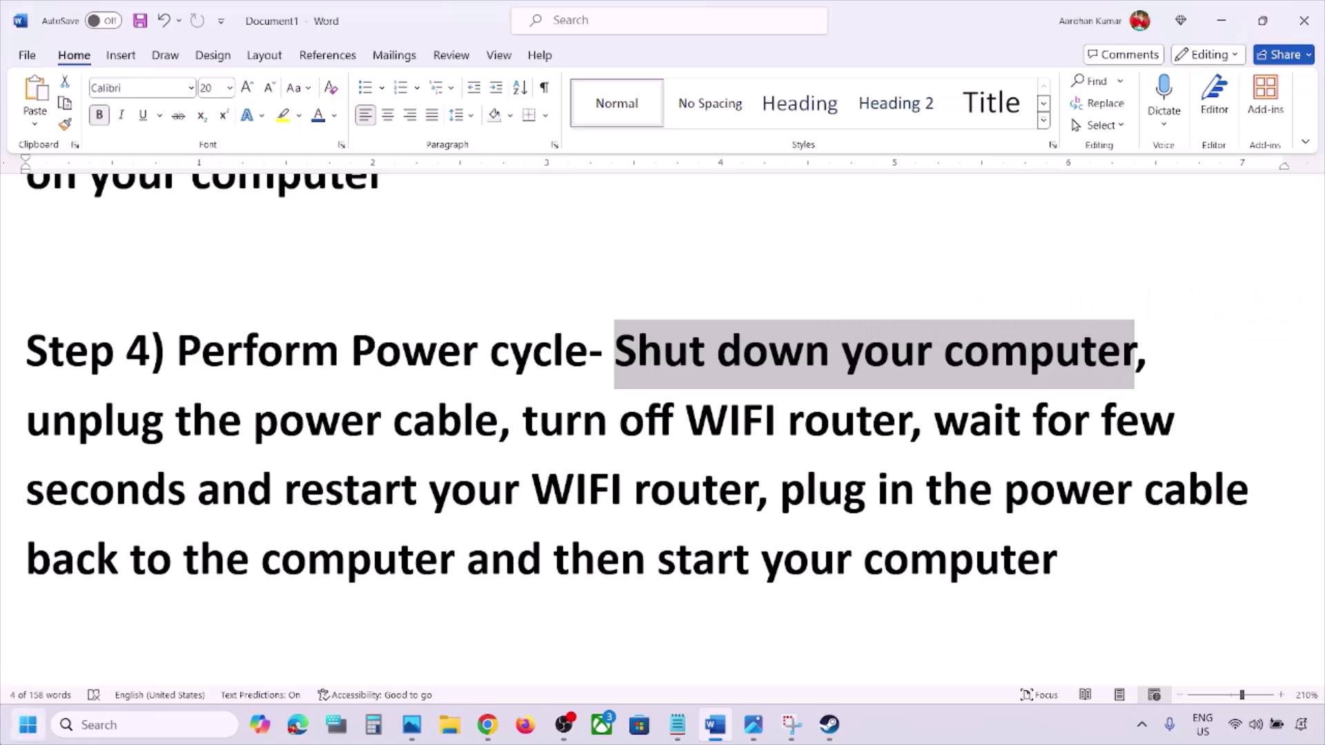
{"action": "left_click", "coordinate": [27, 724]}
{"action": "left_click", "coordinate": [501, 665]}
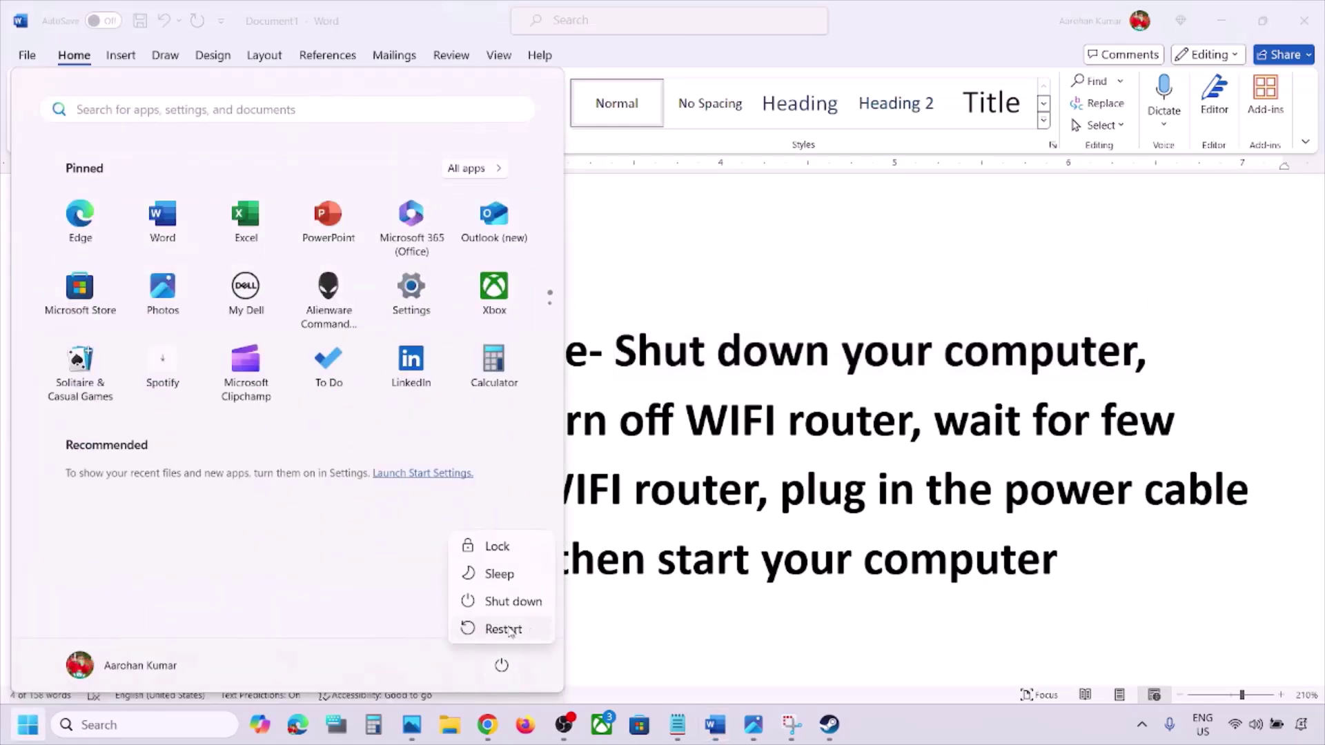
{"action": "left_click", "coordinate": [821, 463]}
{"action": "left_click", "coordinate": [822, 462]}
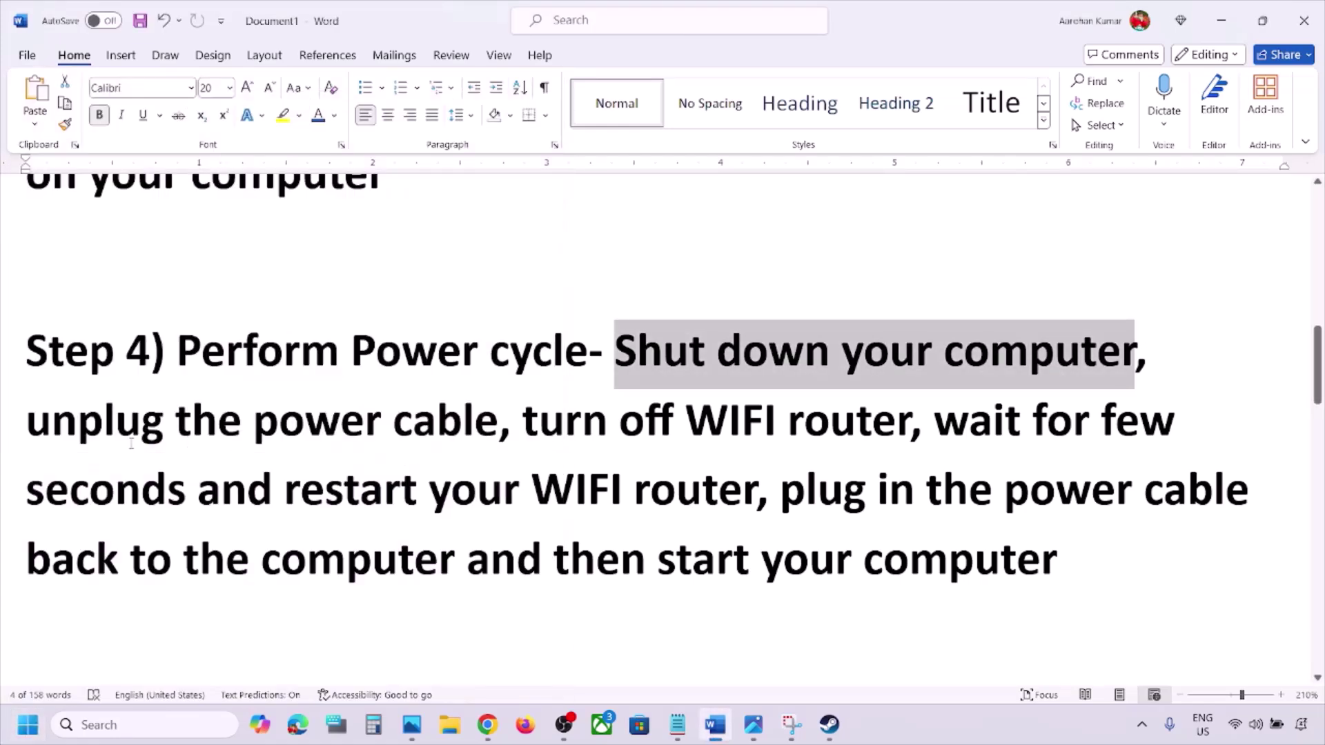
- Highlight Step 4's unplug and router-restart phrases, then scroll down to the Step 5 commands
{"action": "left_click_drag", "start_coordinate": [62, 427], "coordinate": [445, 433]}
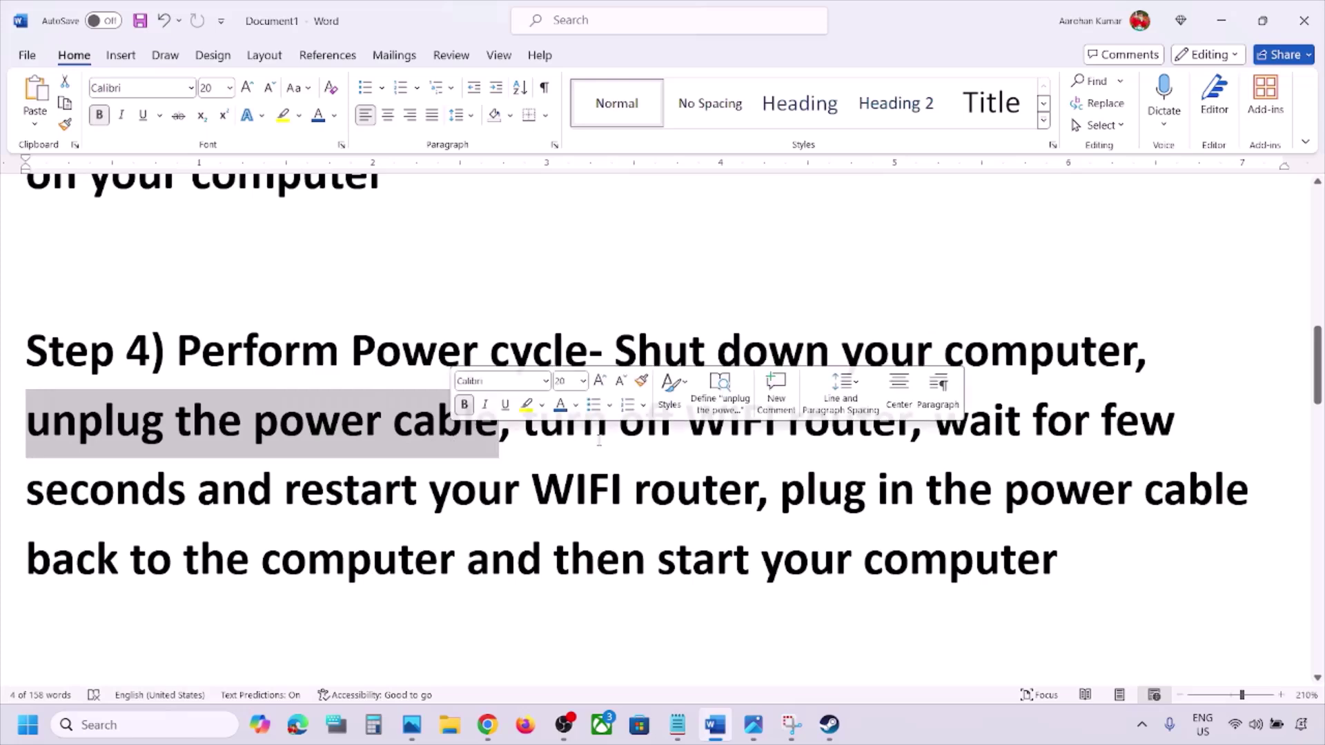
{"action": "left_click", "coordinate": [582, 423]}
{"action": "left_click_drag", "start_coordinate": [522, 423], "coordinate": [1119, 423]}
{"action": "left_click_drag", "start_coordinate": [641, 459], "coordinate": [423, 590]}
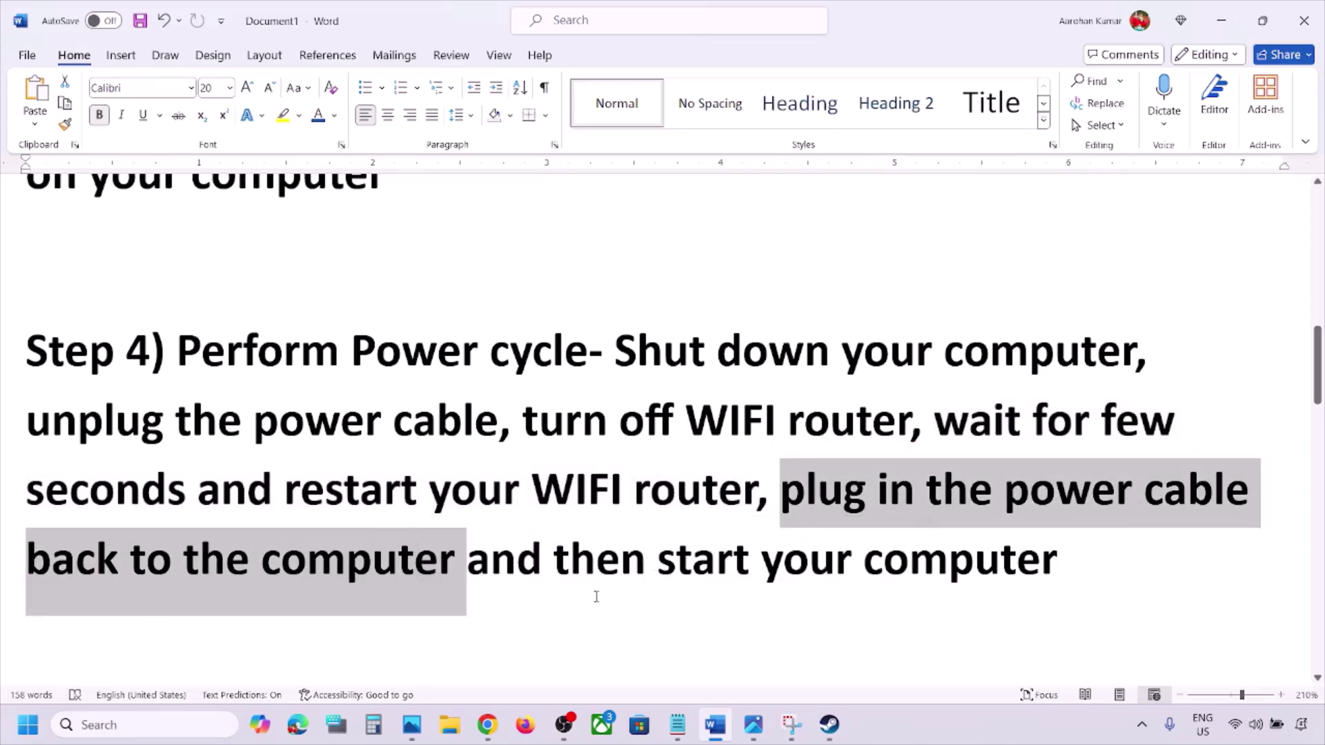
{"action": "left_click_drag", "start_coordinate": [595, 590], "coordinate": [994, 567]}
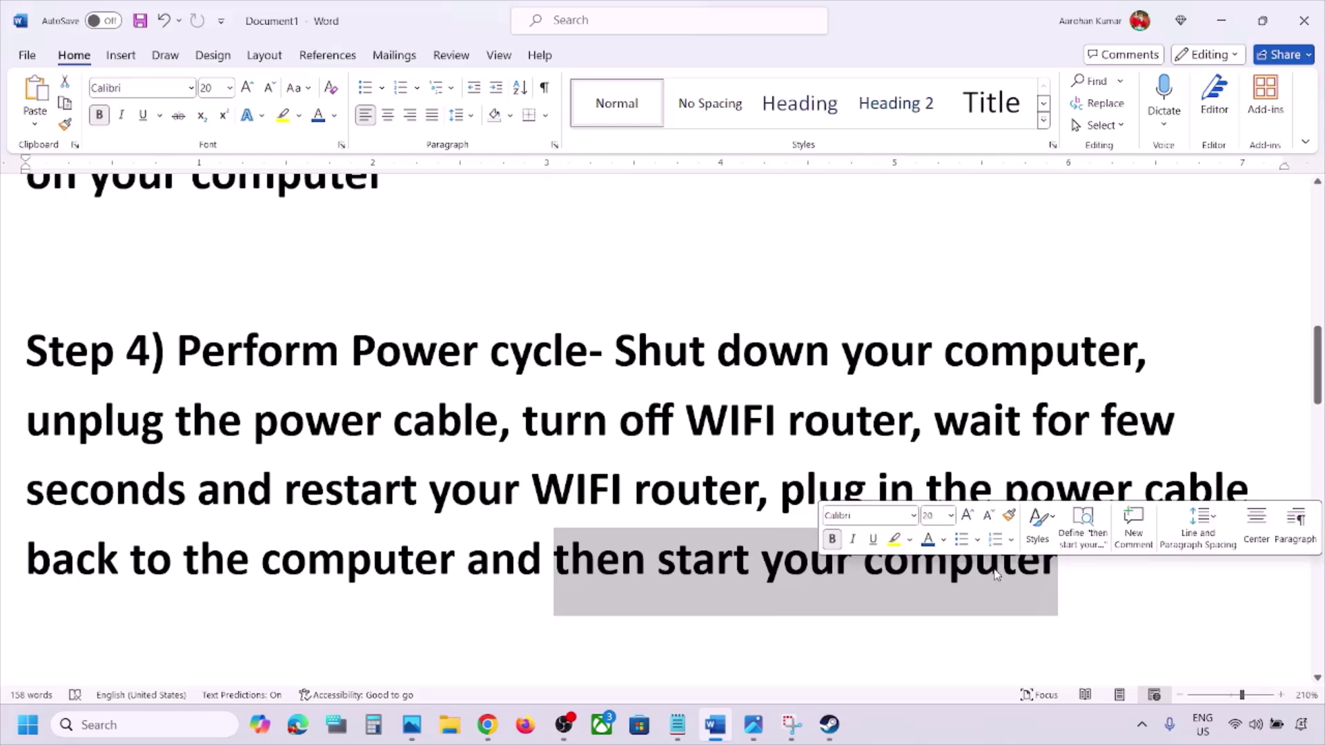
{"action": "left_click", "coordinate": [402, 508]}
{"action": "scroll", "coordinate": [403, 510], "scroll_direction": "down", "scroll_amount": 1}
{"action": "scroll", "coordinate": [403, 511], "scroll_direction": "down", "scroll_amount": 5}
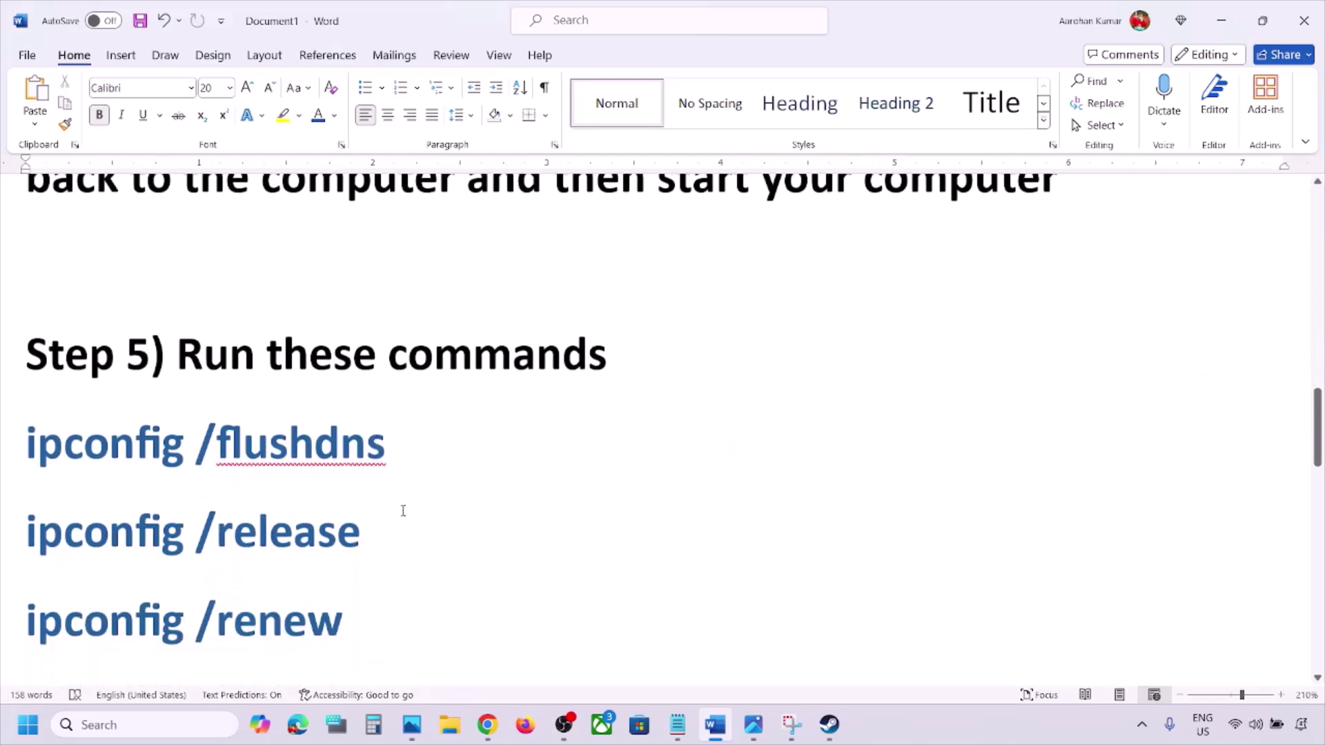
- Search 'cmd', launch Command Prompt as administrator, then bring the Word notes back to the front
{"action": "left_click", "coordinate": [142, 725]}
{"action": "type", "text": "cmd"}
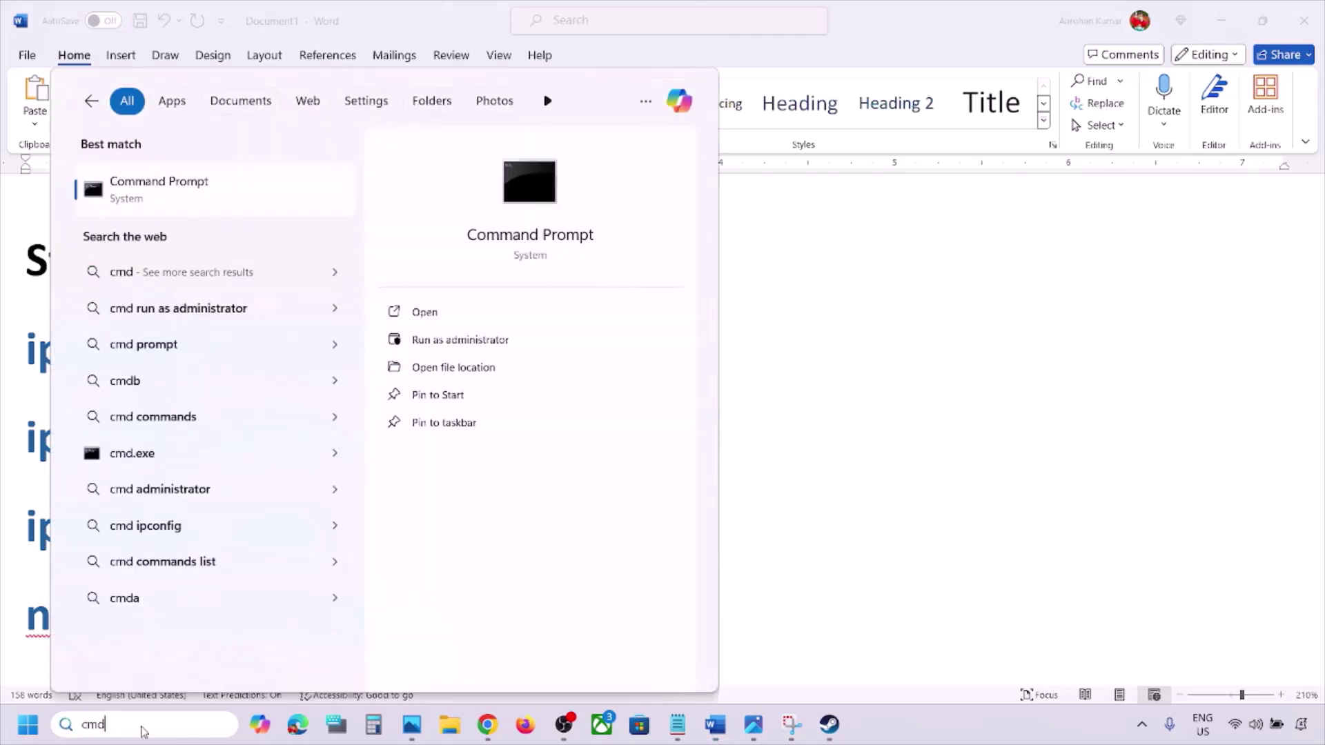
{"action": "right_click", "coordinate": [167, 204]}
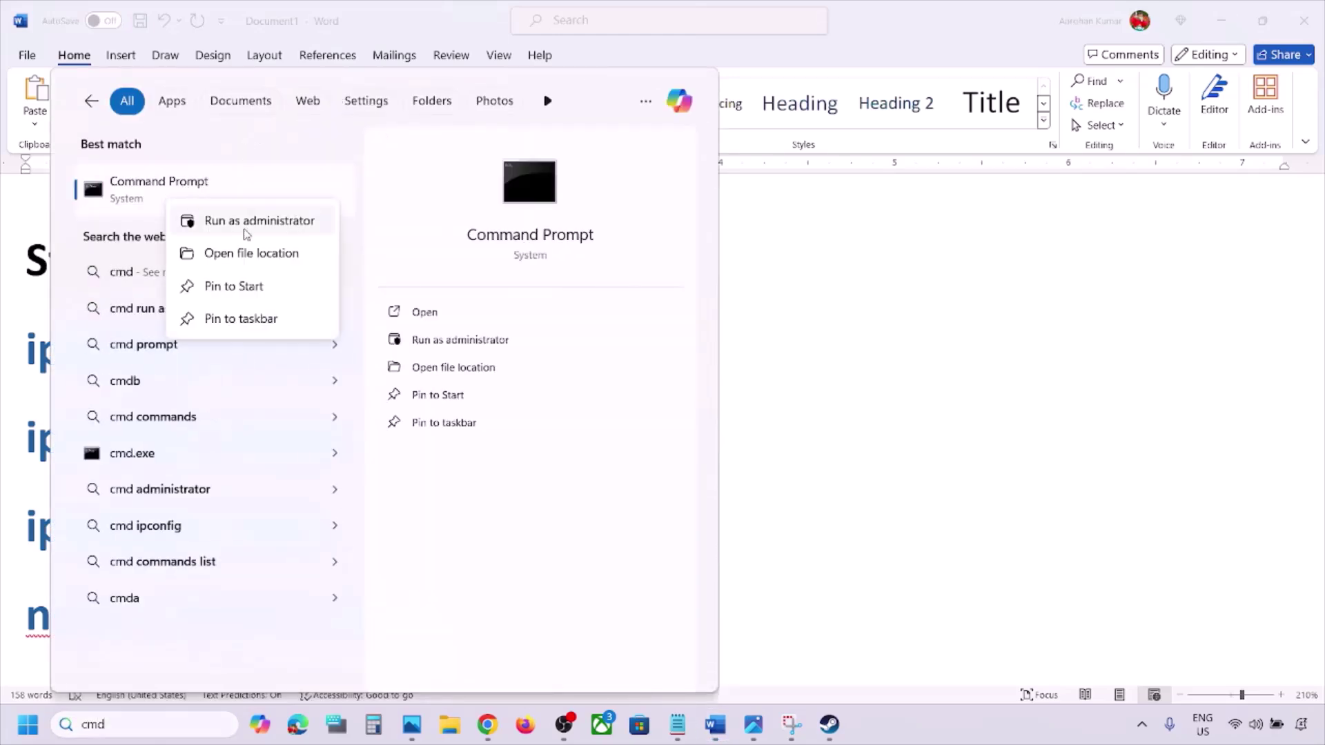
{"action": "left_click", "coordinate": [283, 222]}
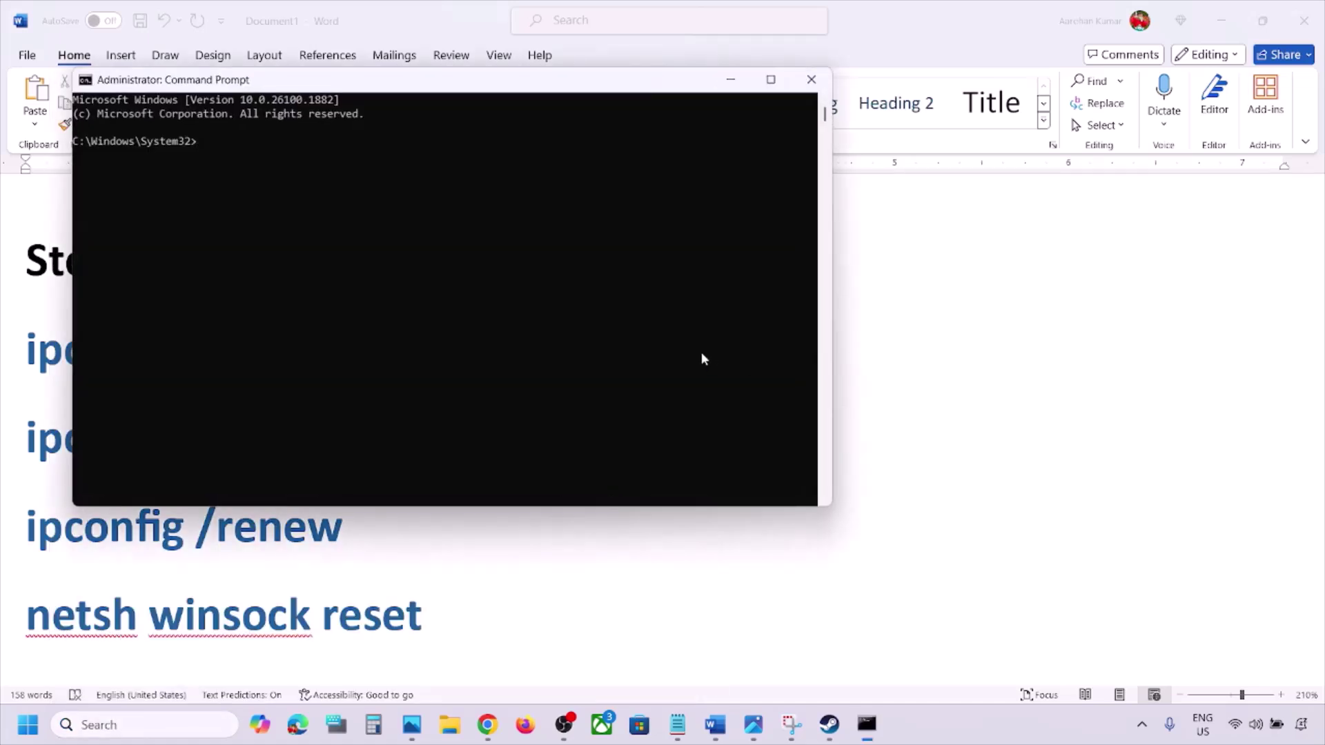
{"action": "left_click", "coordinate": [1038, 445]}
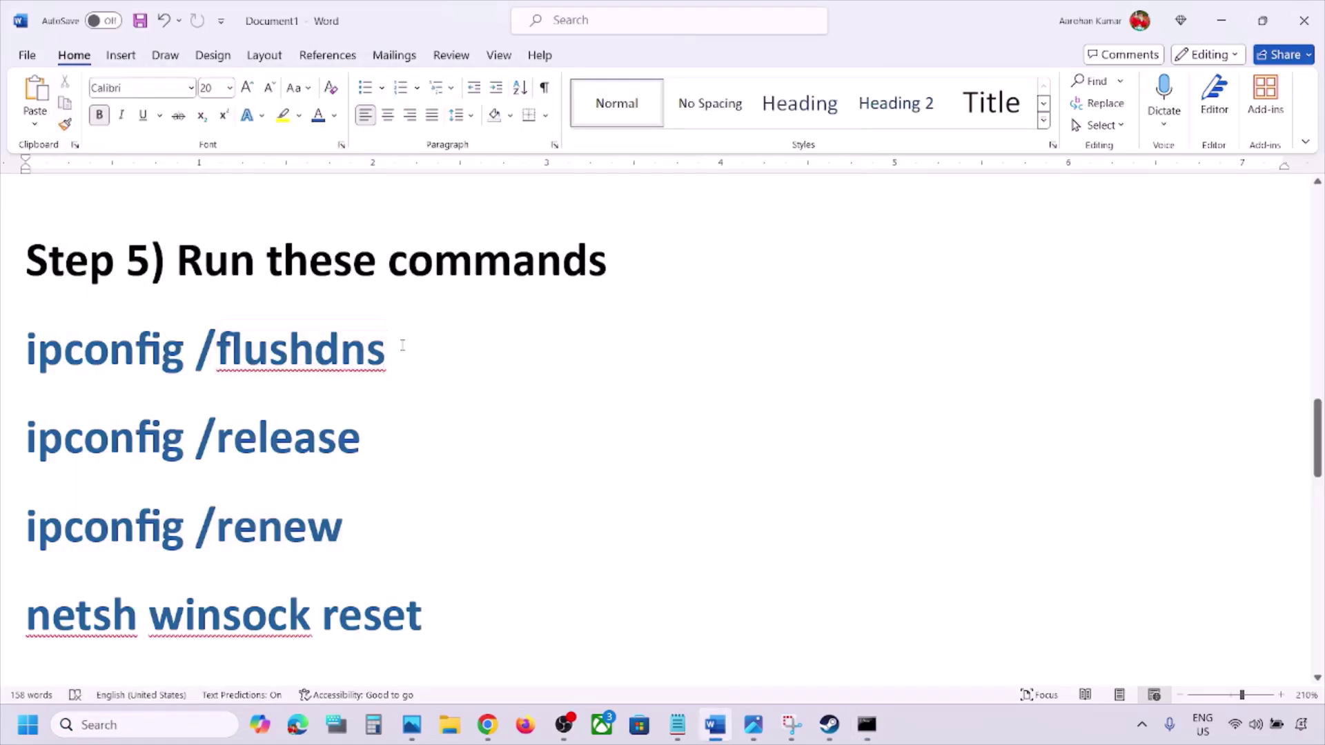
- Copy 'ipconfig /flushdns' from the Word notes and run it in the admin Command Prompt
{"action": "left_click_drag", "start_coordinate": [402, 345], "coordinate": [31, 345]}
{"action": "right_click", "coordinate": [34, 324]}
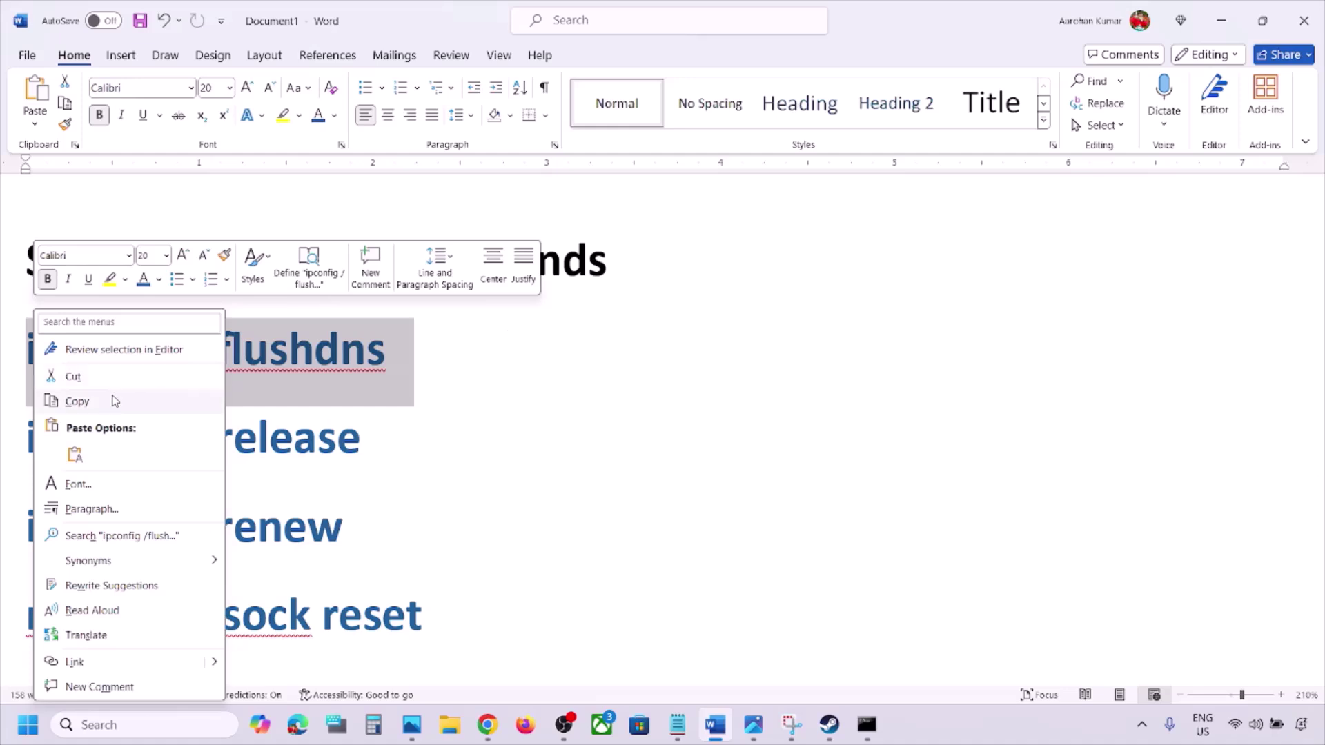
{"action": "left_click", "coordinate": [115, 401]}
{"action": "left_click", "coordinate": [867, 725]}
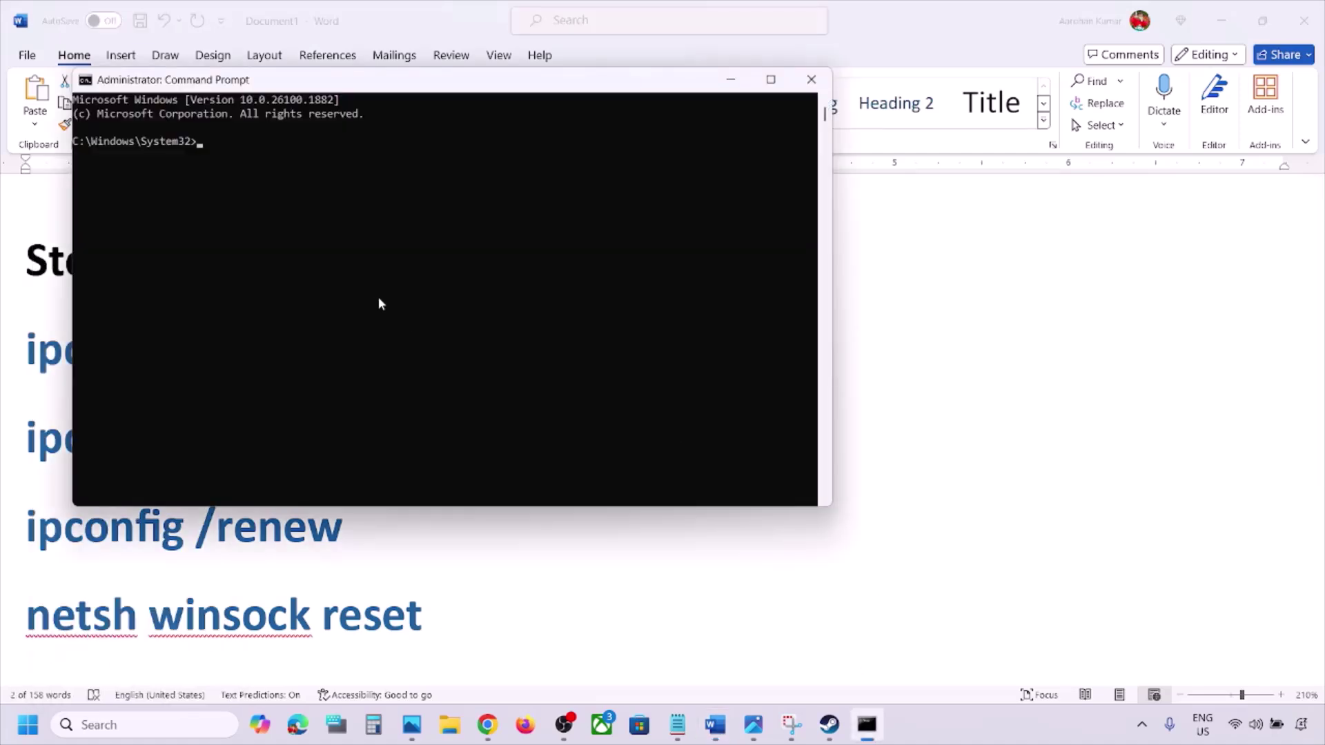
{"action": "key", "text": "ctrl+v"}
{"action": "key", "text": "Return"}
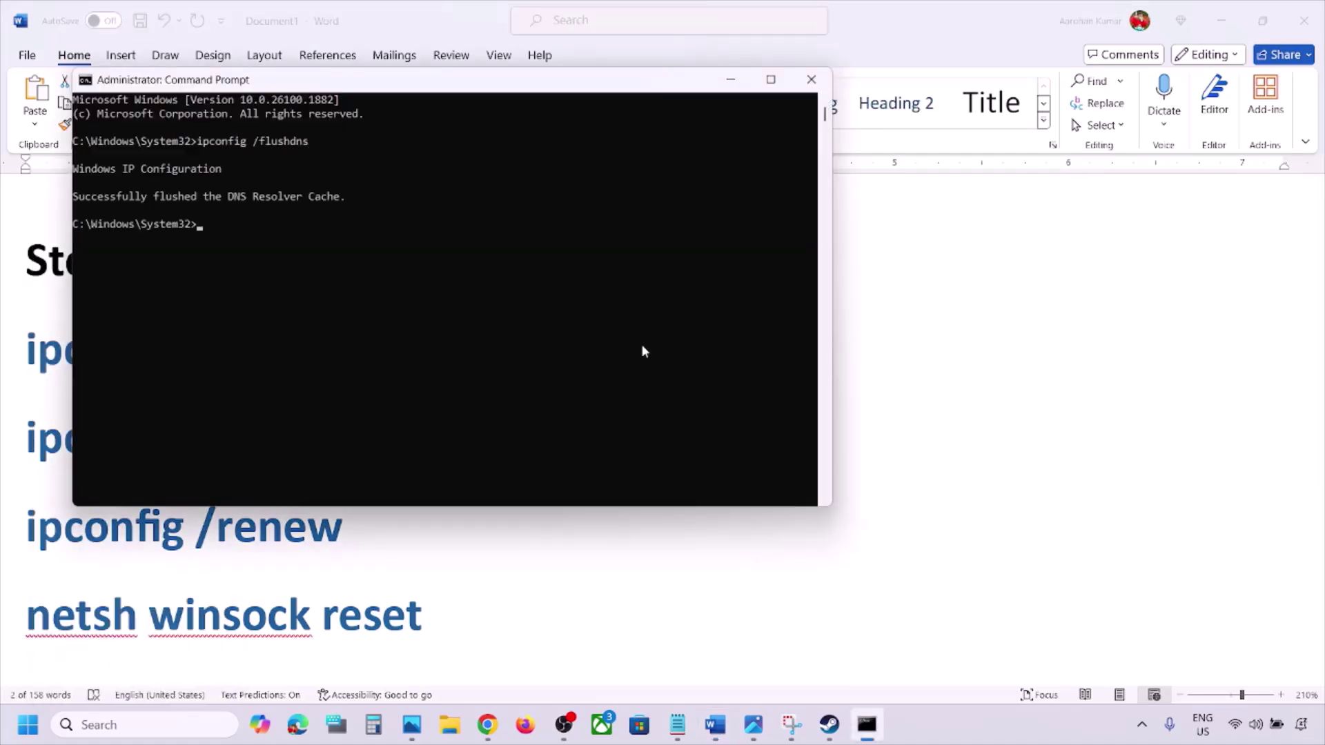
- Copy 'ipconfig /release' from the notes and paste it into the Command Prompt
{"action": "left_click", "coordinate": [883, 412]}
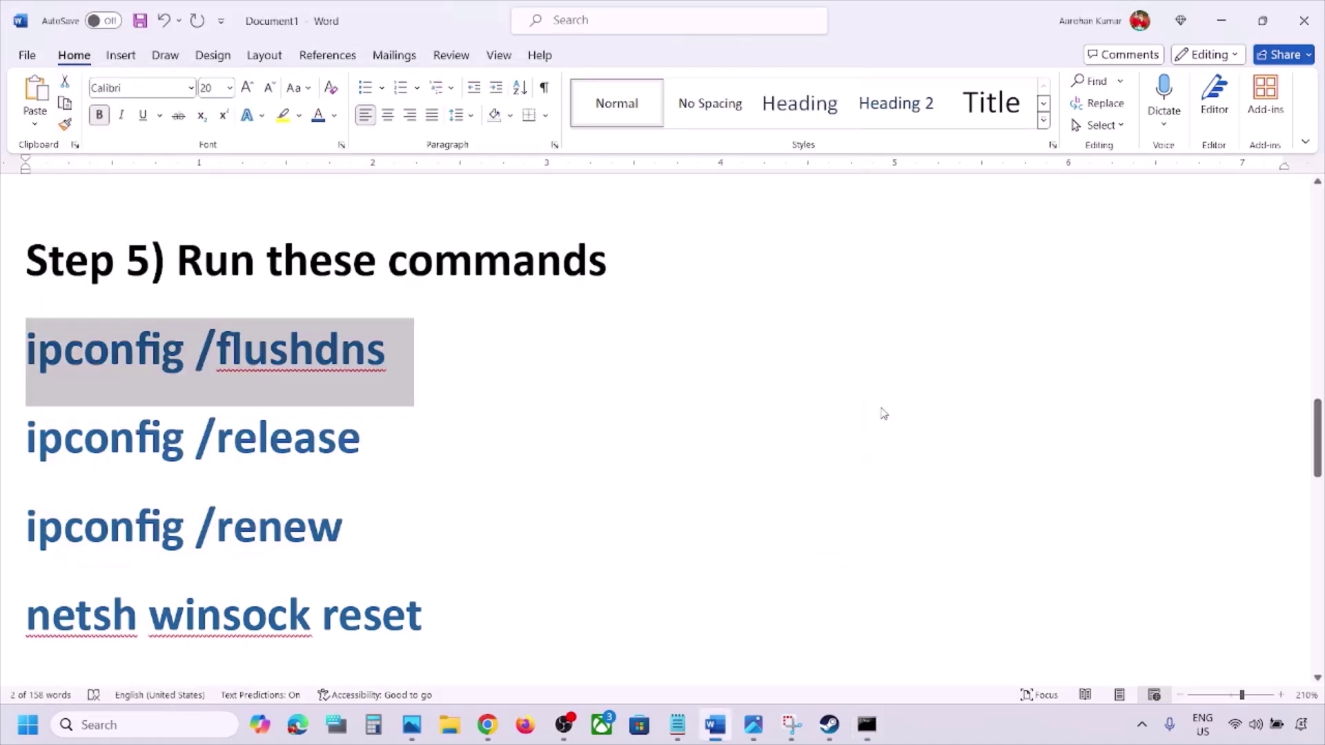
{"action": "triple_click", "coordinate": [387, 427]}
{"action": "right_click", "coordinate": [79, 448]}
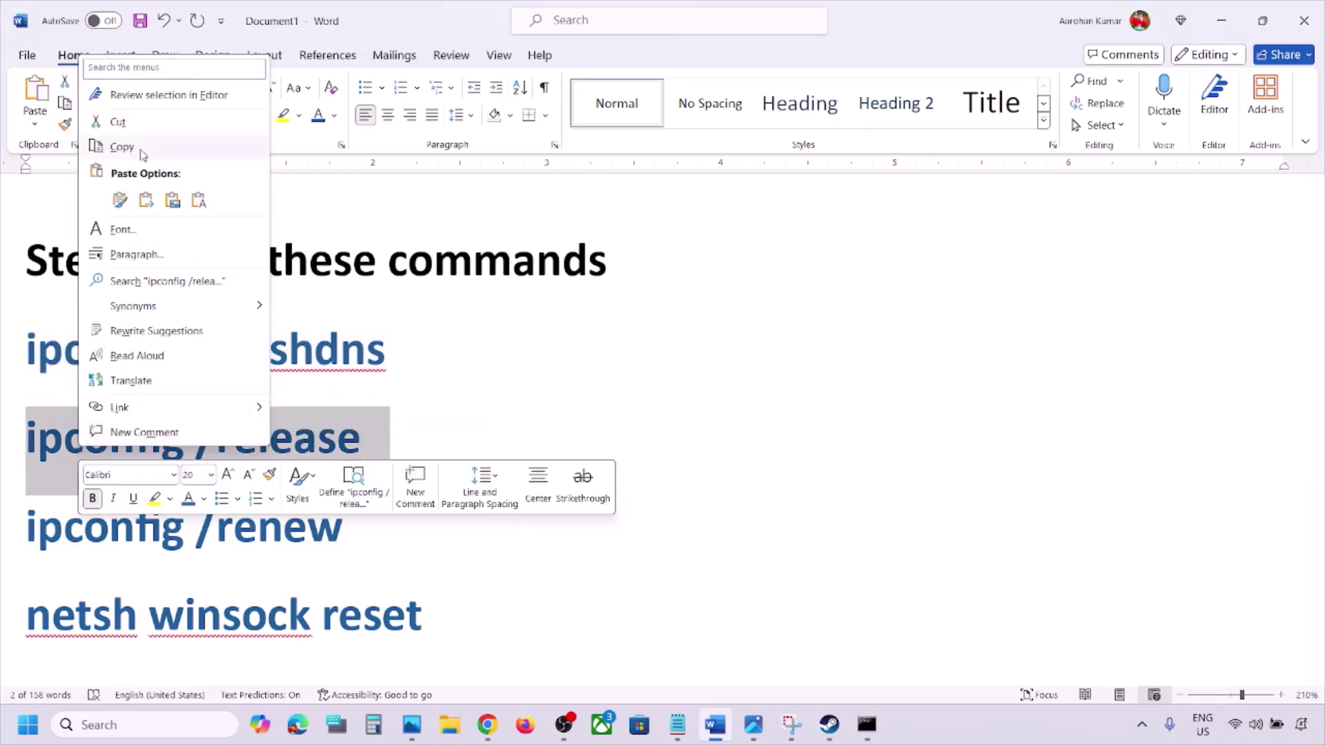
{"action": "left_click", "coordinate": [142, 154]}
{"action": "left_click", "coordinate": [867, 725]}
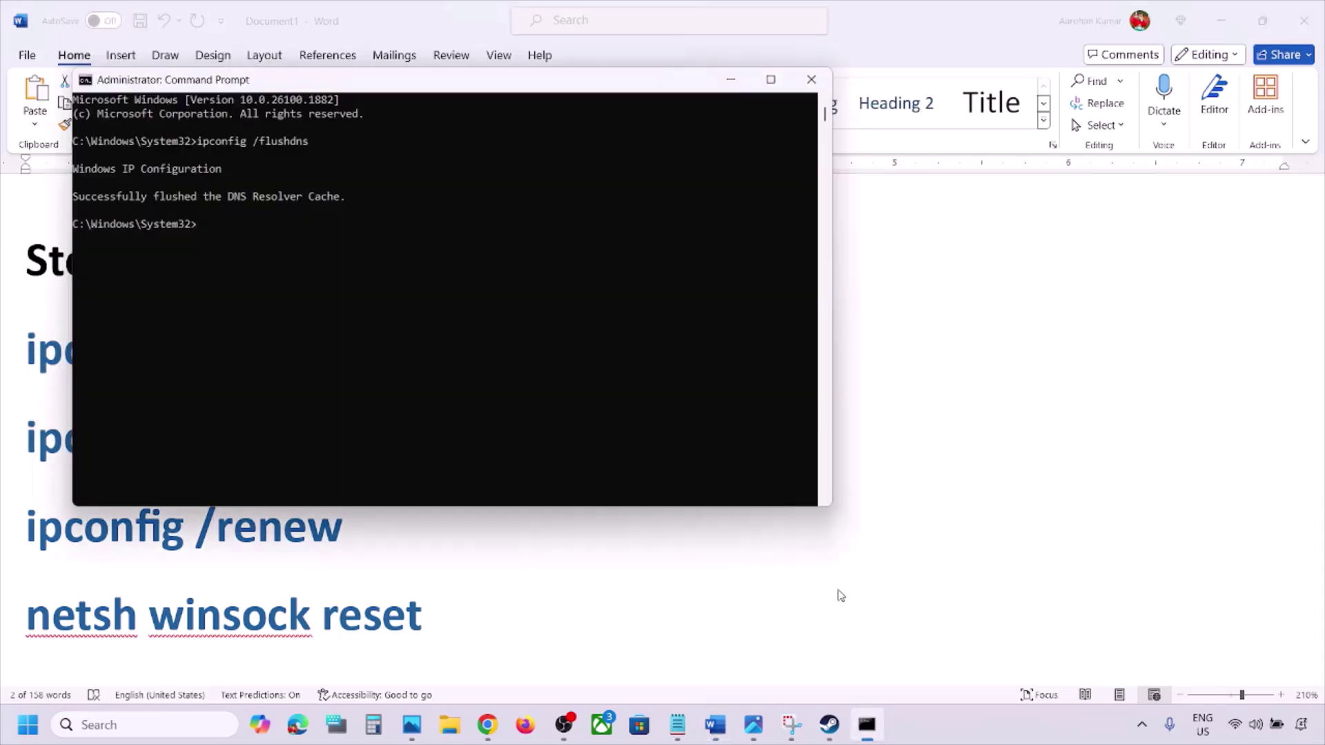
{"action": "right_click", "coordinate": [661, 458]}
- Copy 'ipconfig /renew' from the notes and run it in the Command Prompt
{"action": "left_click", "coordinate": [587, 573]}
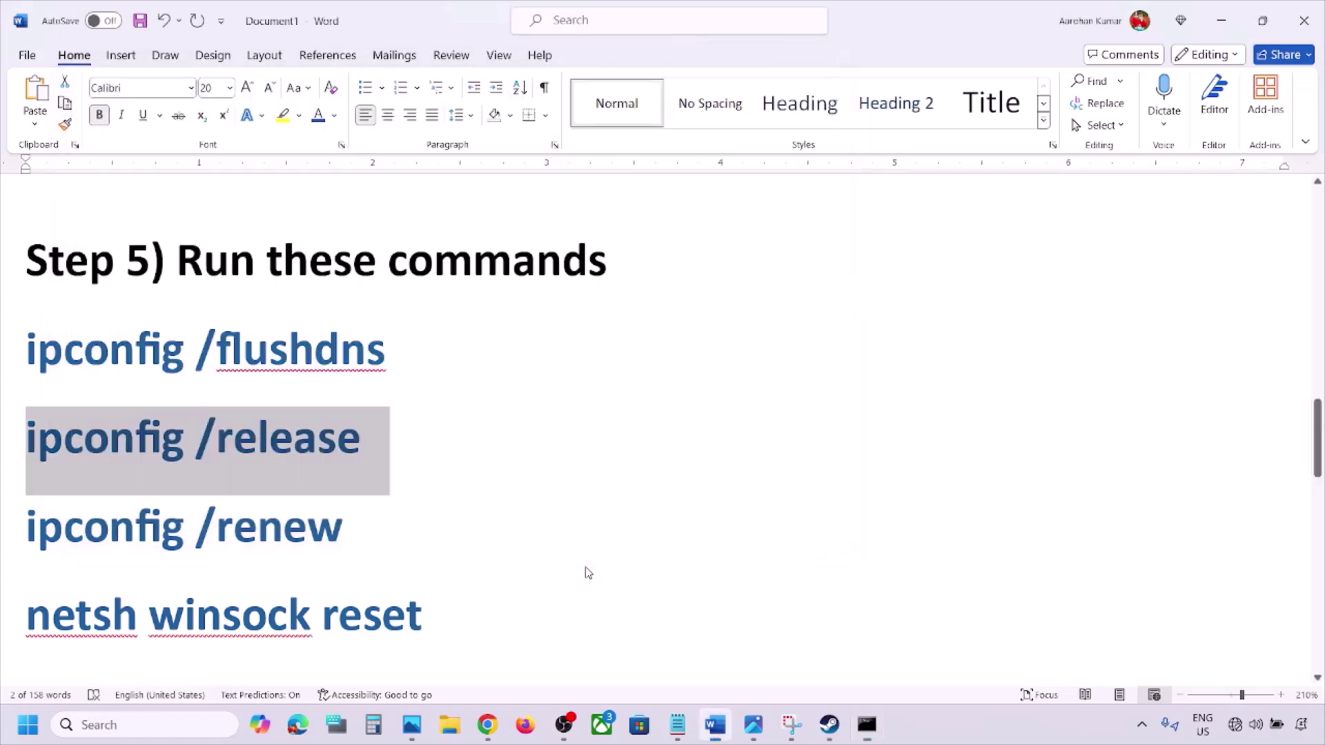
{"action": "scroll", "coordinate": [438, 533], "scroll_direction": "down", "scroll_amount": 3}
{"action": "scroll", "coordinate": [439, 535], "scroll_direction": "up", "scroll_amount": 1}
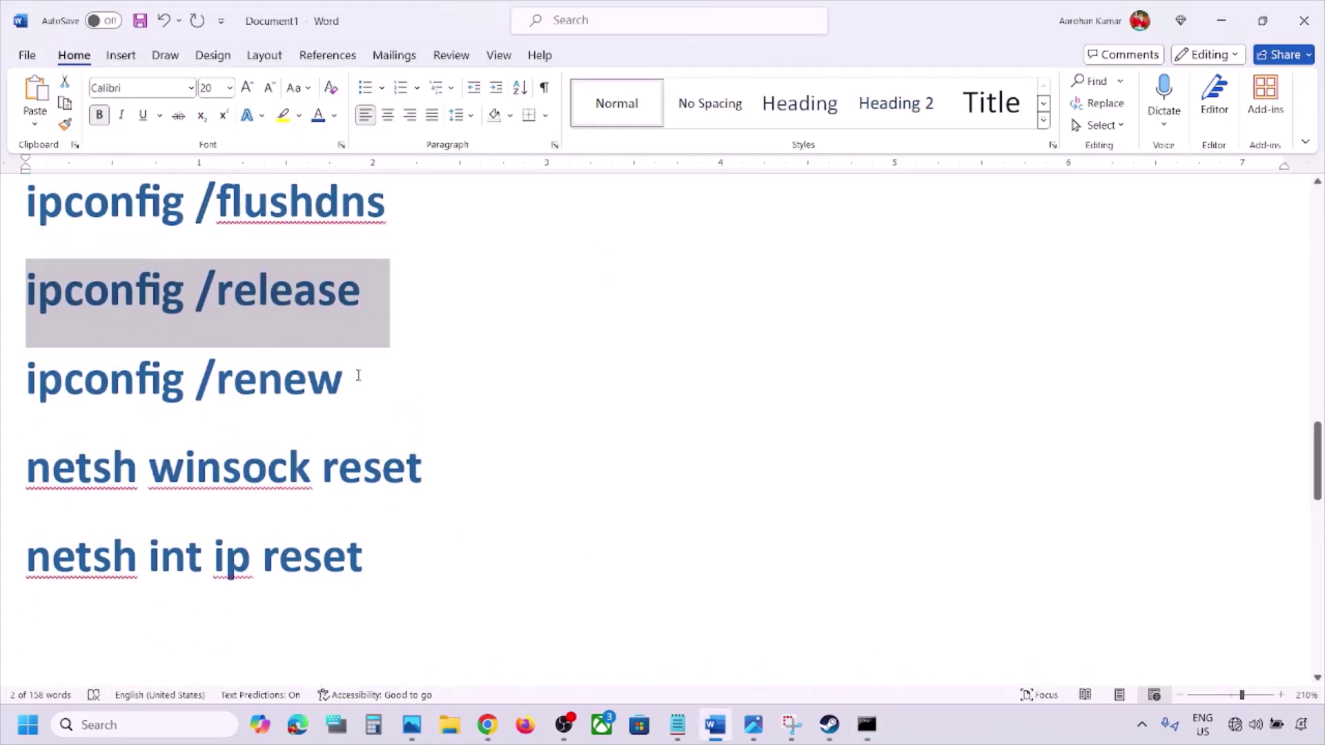
{"action": "left_click_drag", "start_coordinate": [369, 386], "coordinate": [43, 386]}
{"action": "left_click_drag", "start_coordinate": [123, 379], "coordinate": [110, 378]}
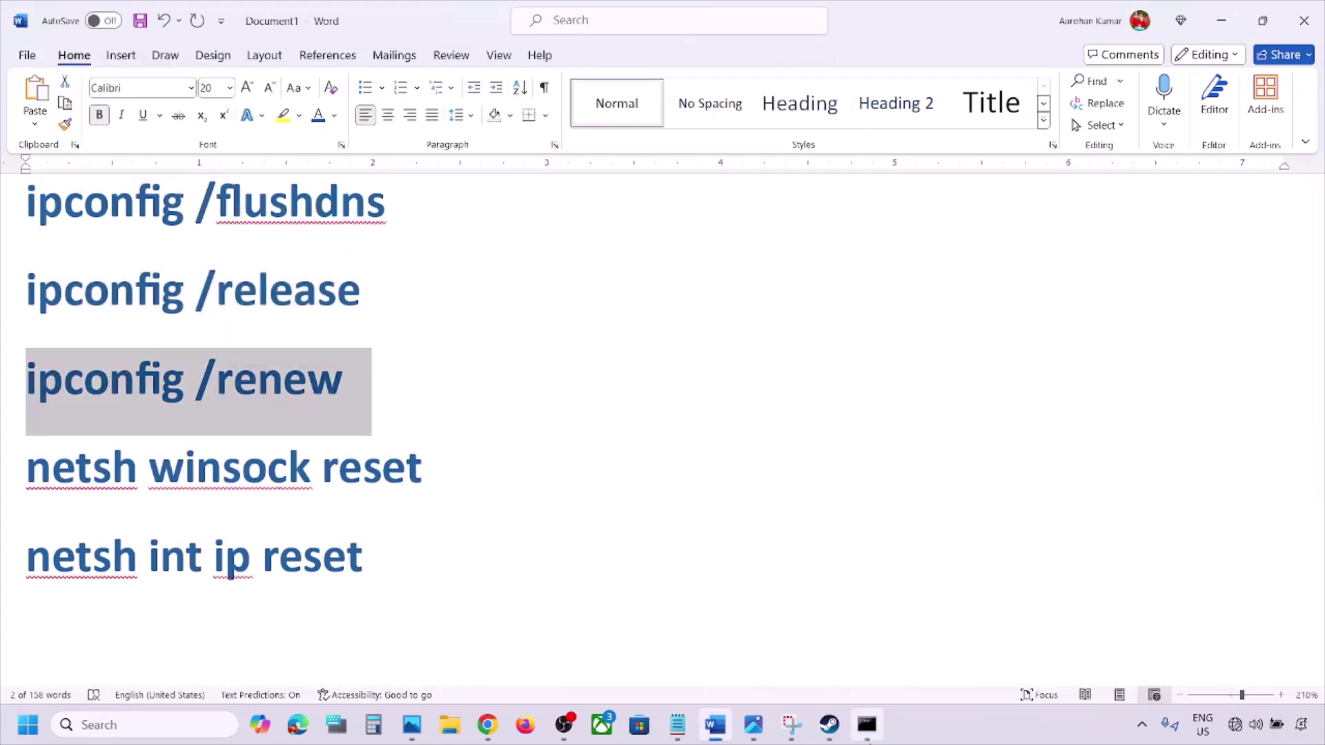
{"action": "left_click", "coordinate": [878, 717]}
{"action": "right_click", "coordinate": [678, 450]}
{"action": "key", "text": "Return"}
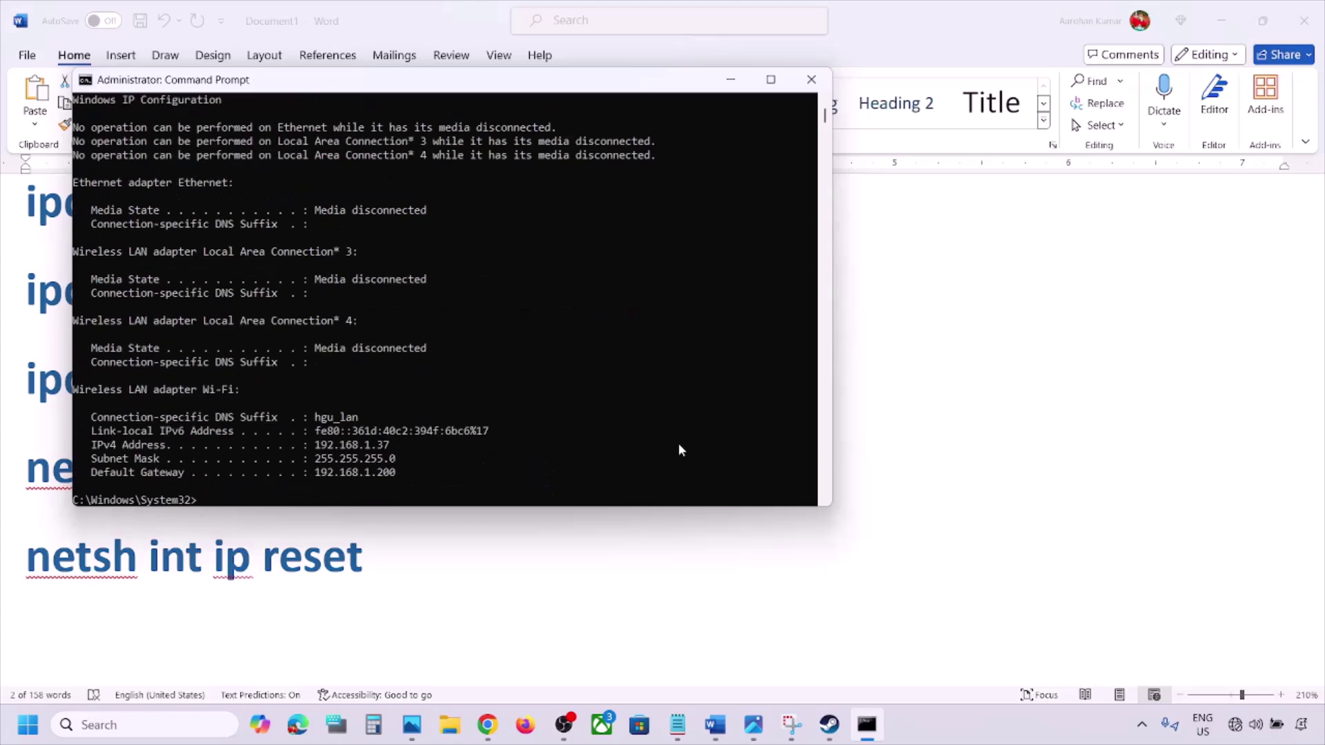
- Copy 'netsh winsock reset' from the notes and run it in the Command Prompt
{"action": "key", "text": "alt+Tab"}
{"action": "left_click_drag", "start_coordinate": [441, 466], "coordinate": [27, 469]}
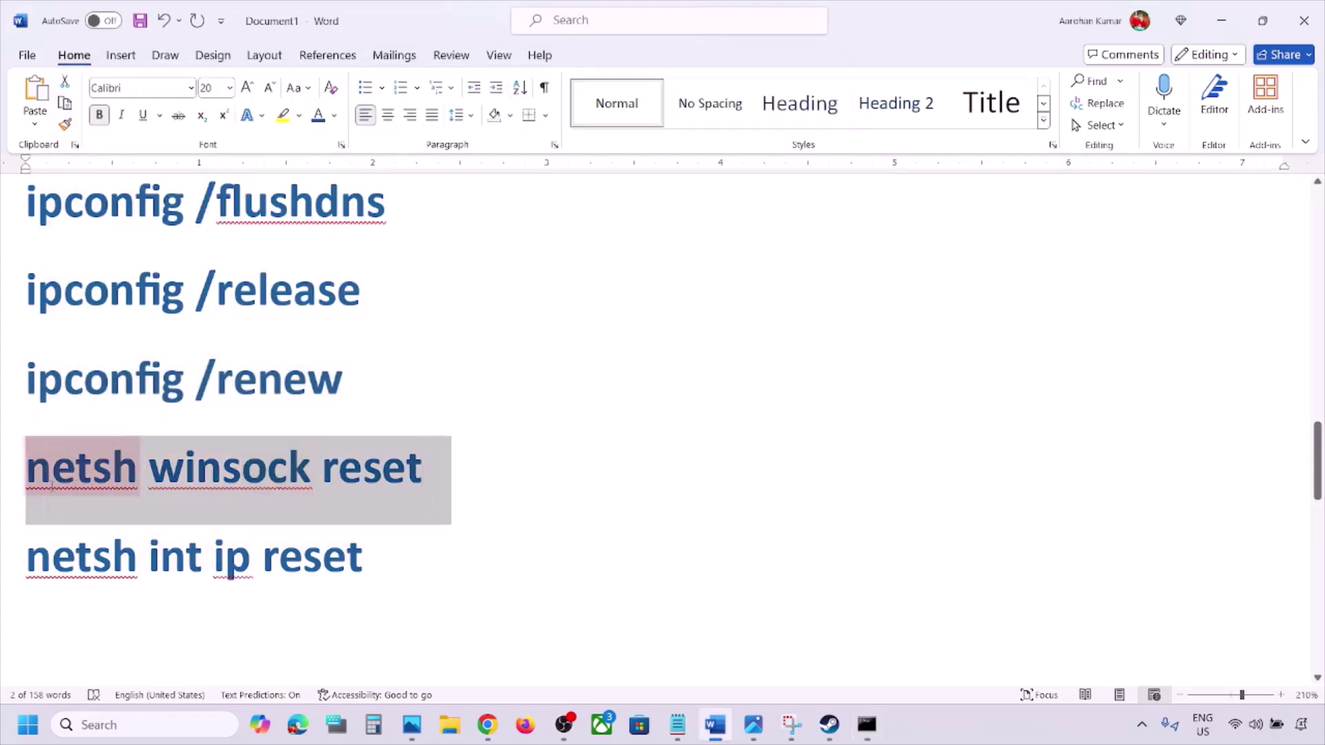
{"action": "left_click", "coordinate": [868, 726]}
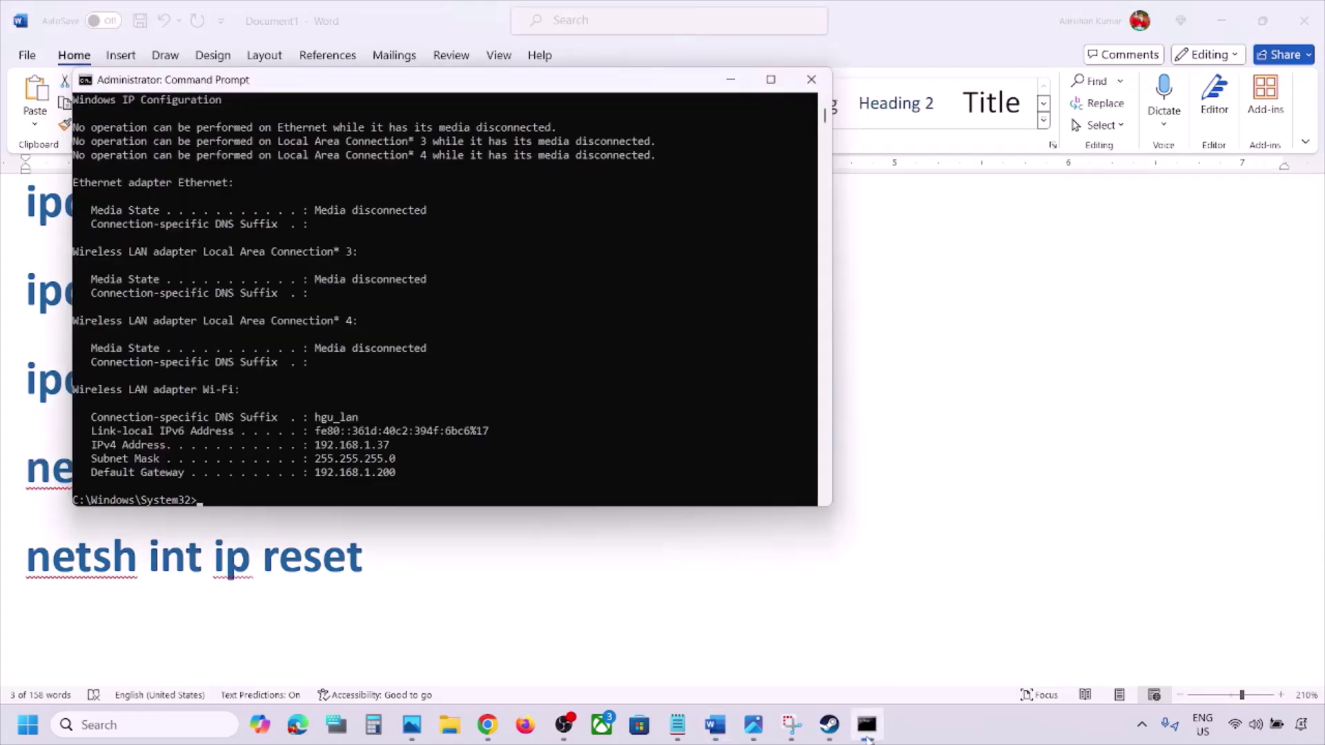
{"action": "key", "text": "ctrl+v"}
{"action": "key", "text": "Return"}
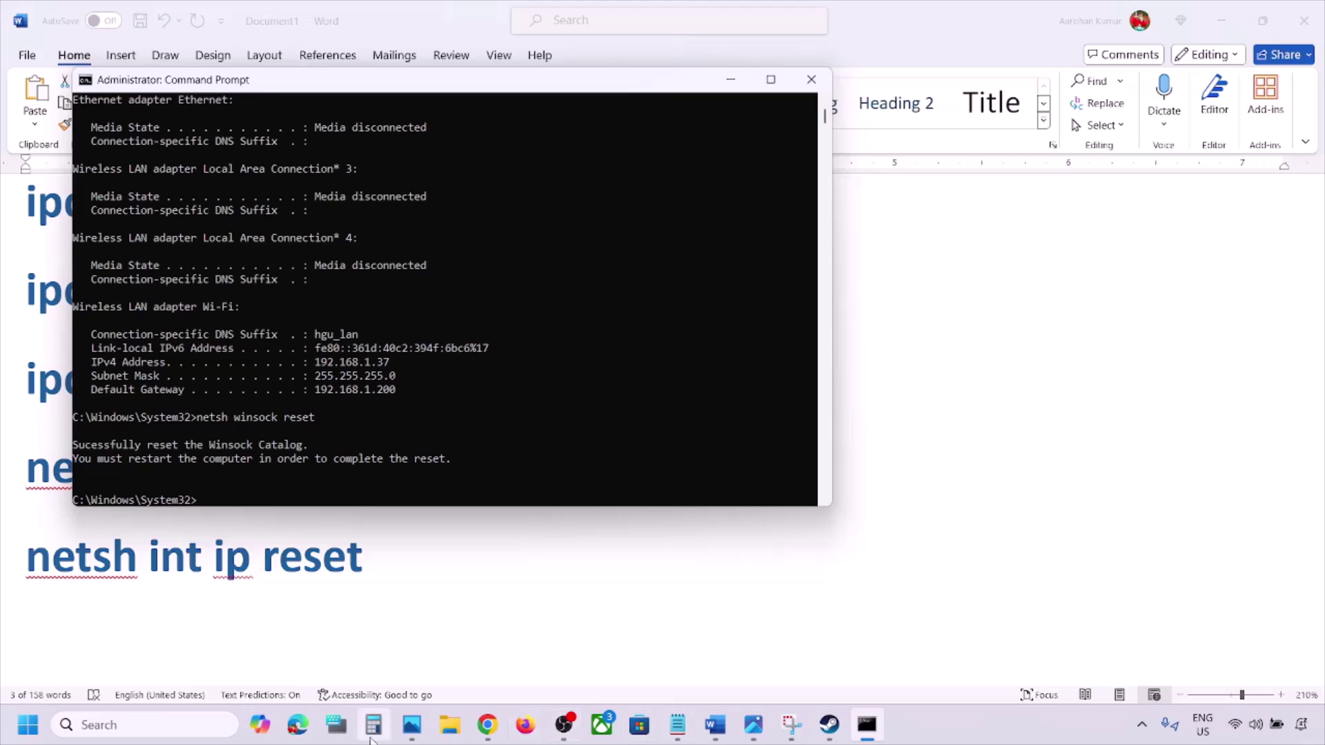
- Run 'netsh int ip reset', check its restart notice, and close the Command Prompt
{"action": "key", "text": "alt+Tab"}
{"action": "left_click_drag", "start_coordinate": [416, 557], "coordinate": [27, 557]}
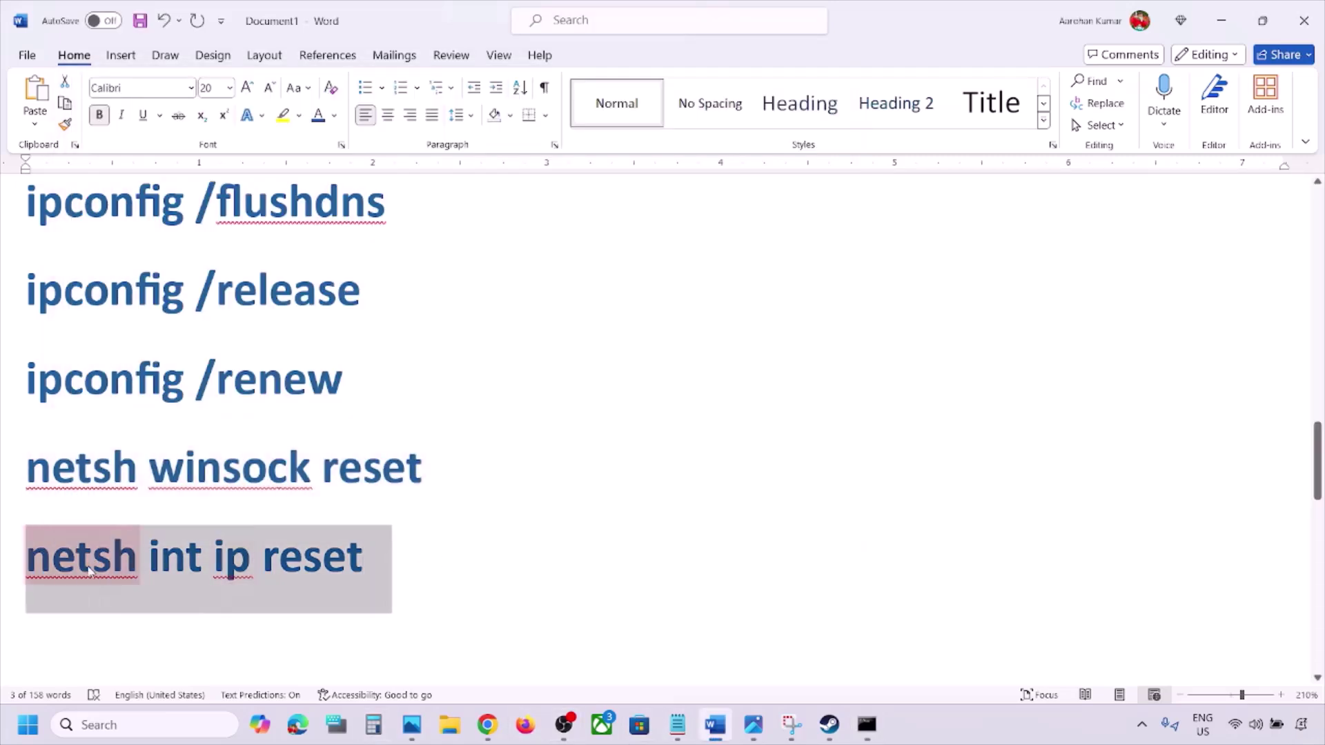
{"action": "left_click", "coordinate": [856, 736]}
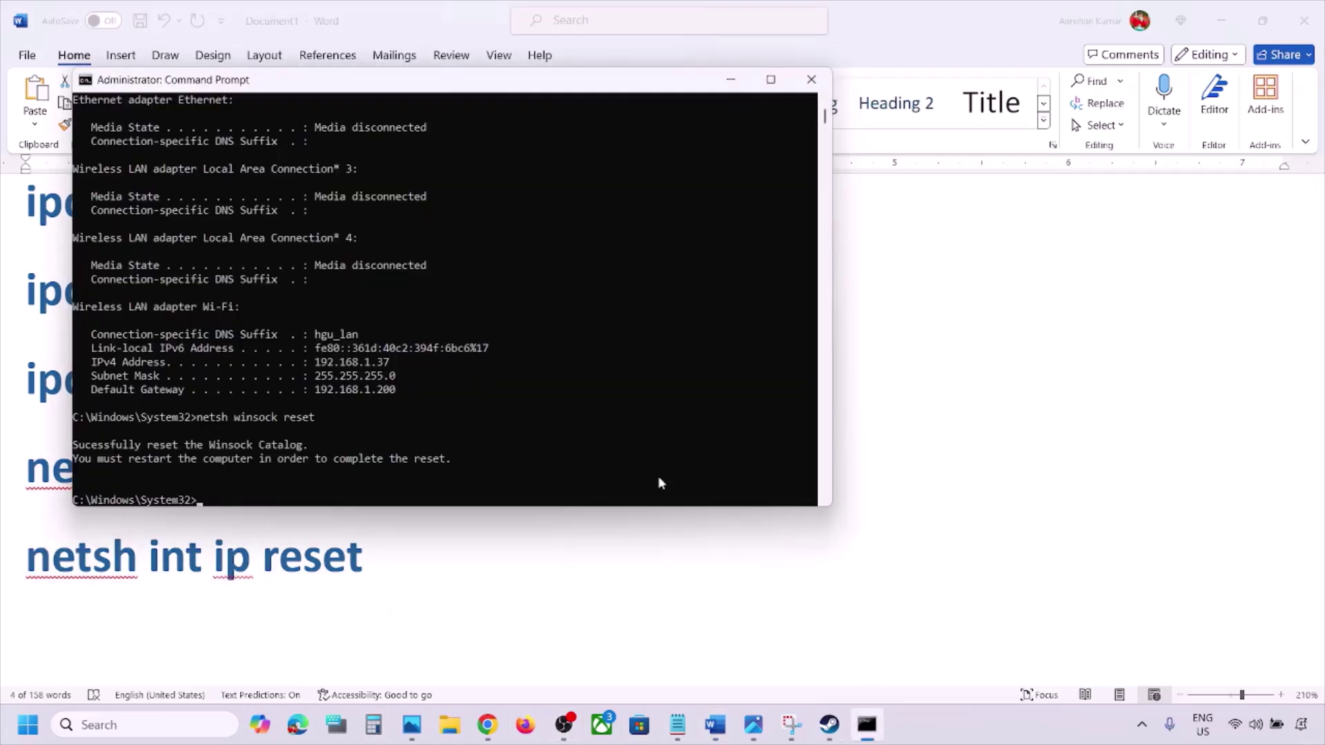
{"action": "key", "text": "ctrl+v"}
{"action": "key", "text": "Return"}
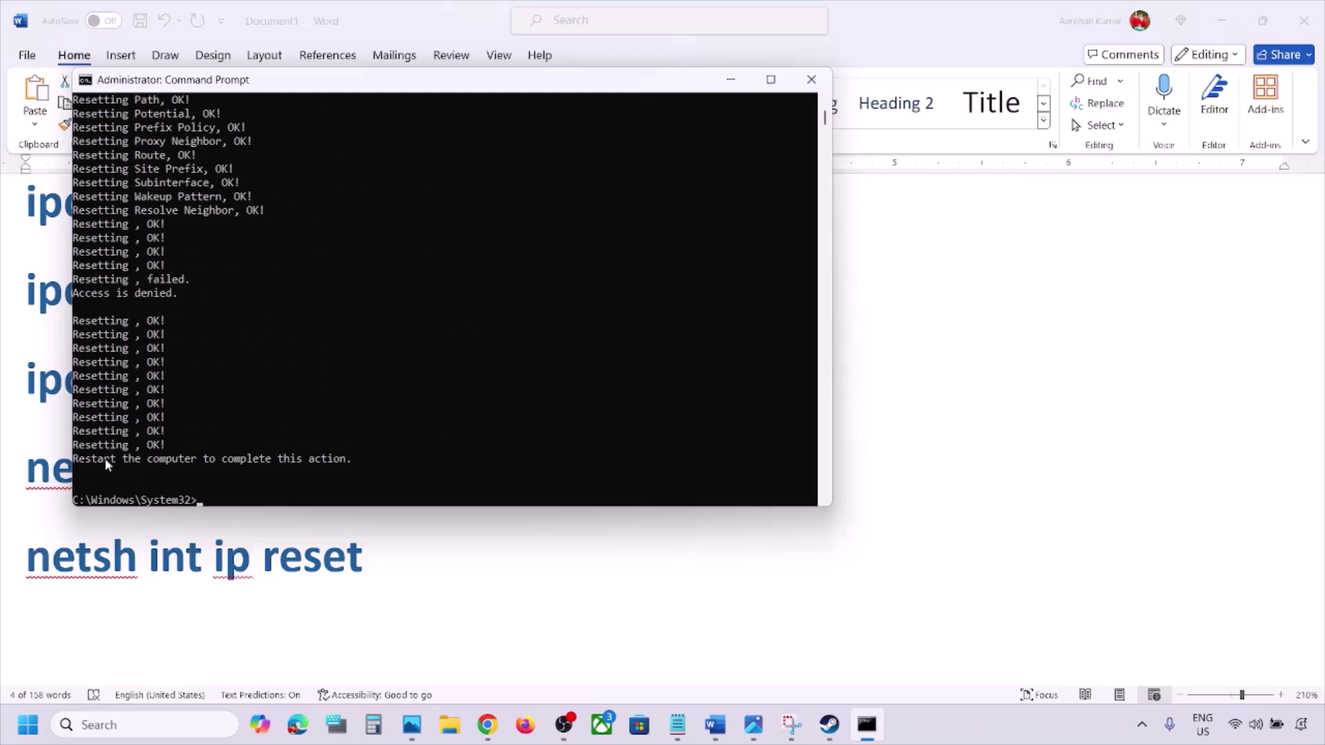
{"action": "left_click_drag", "start_coordinate": [91, 460], "coordinate": [266, 445]}
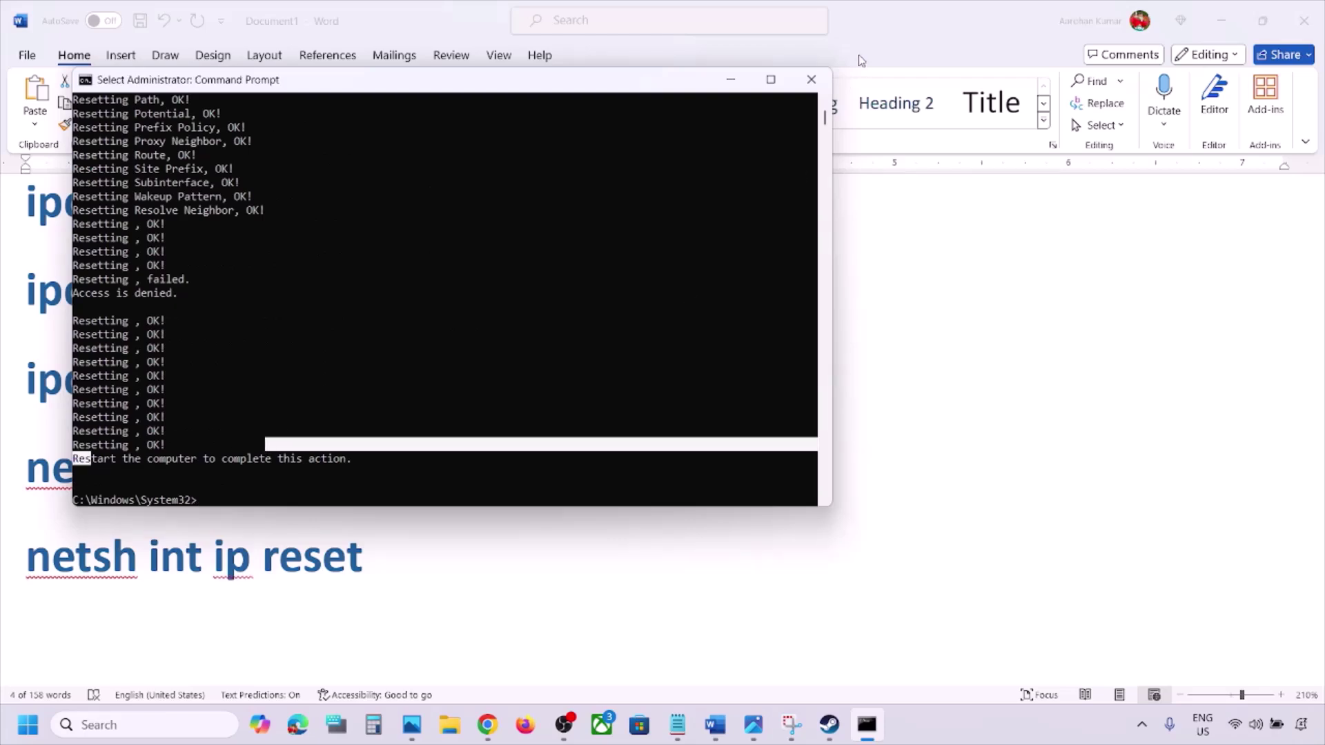
{"action": "left_click", "coordinate": [811, 80]}
{"action": "left_click", "coordinate": [27, 725]}
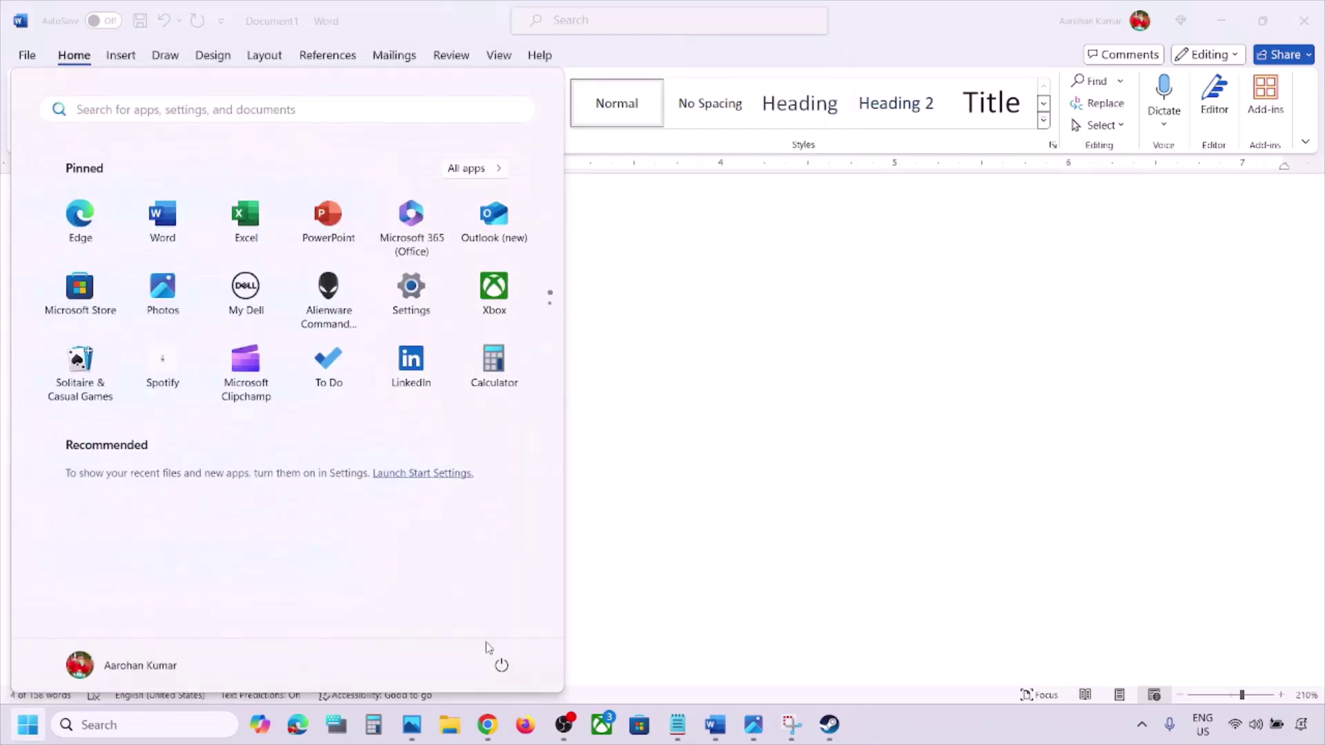
- Dismiss the Start power menu and scroll the Word notes to Step 7, Use Google DNS Server
{"action": "left_click", "coordinate": [502, 665]}
{"action": "left_click", "coordinate": [810, 517]}
{"action": "scroll", "coordinate": [540, 515], "scroll_direction": "down", "scroll_amount": 5}
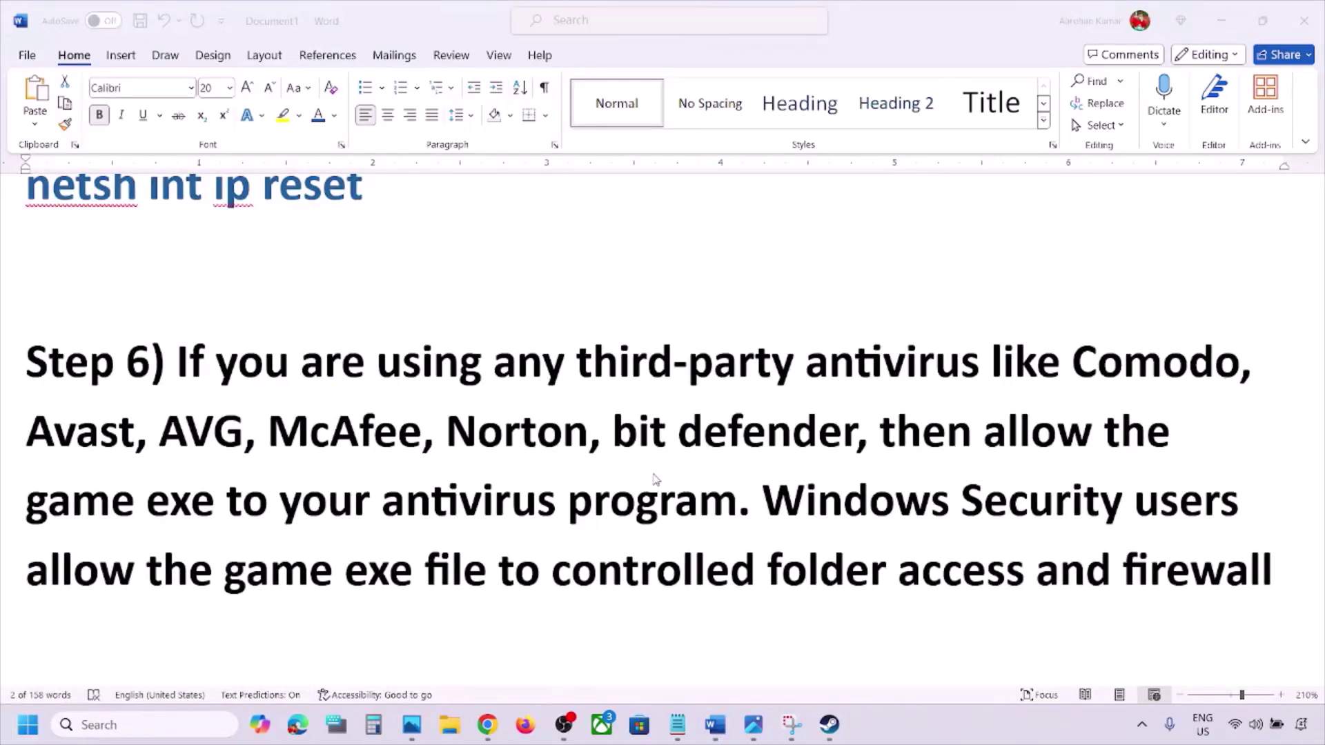
{"action": "scroll", "coordinate": [656, 478], "scroll_direction": "down", "scroll_amount": 3}
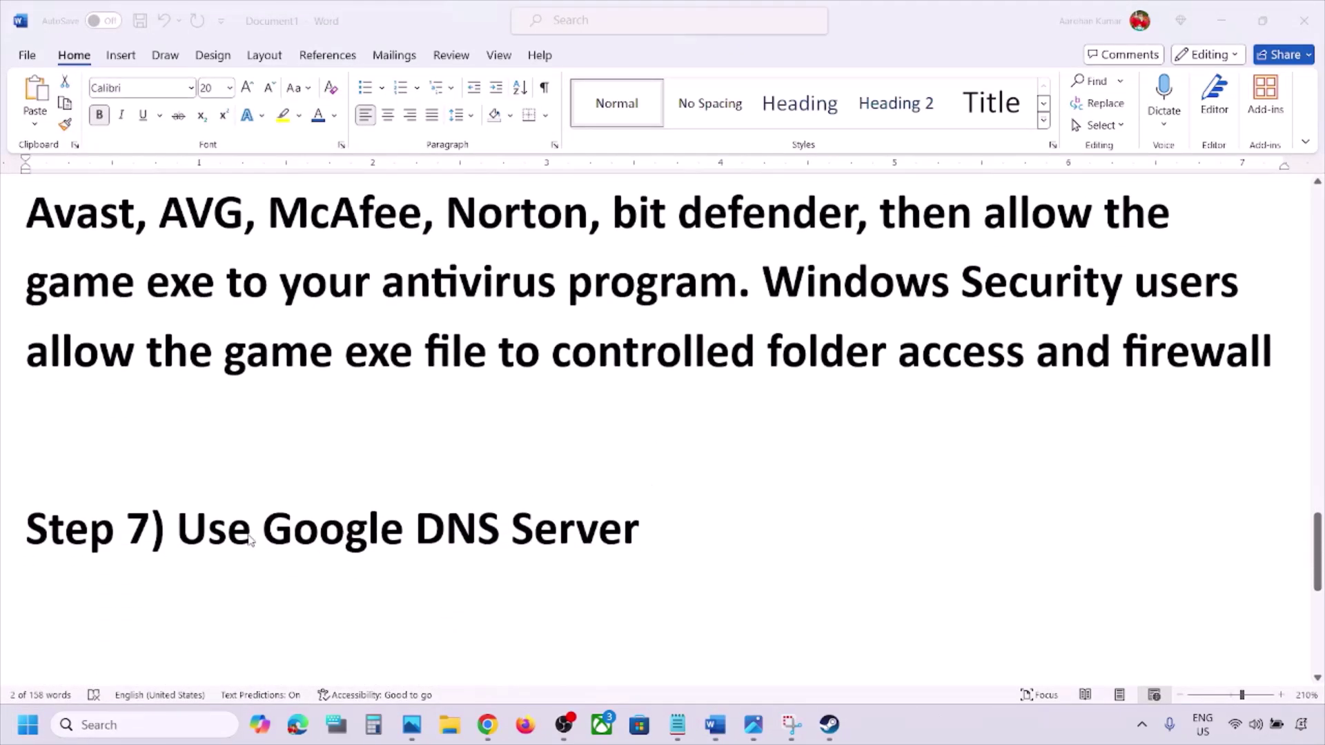
{"action": "left_click", "coordinate": [112, 723]}
- Launch Control Panel and go through Network and Sharing Center to the Wi-Fi Properties dialog
{"action": "type", "text": "control"}
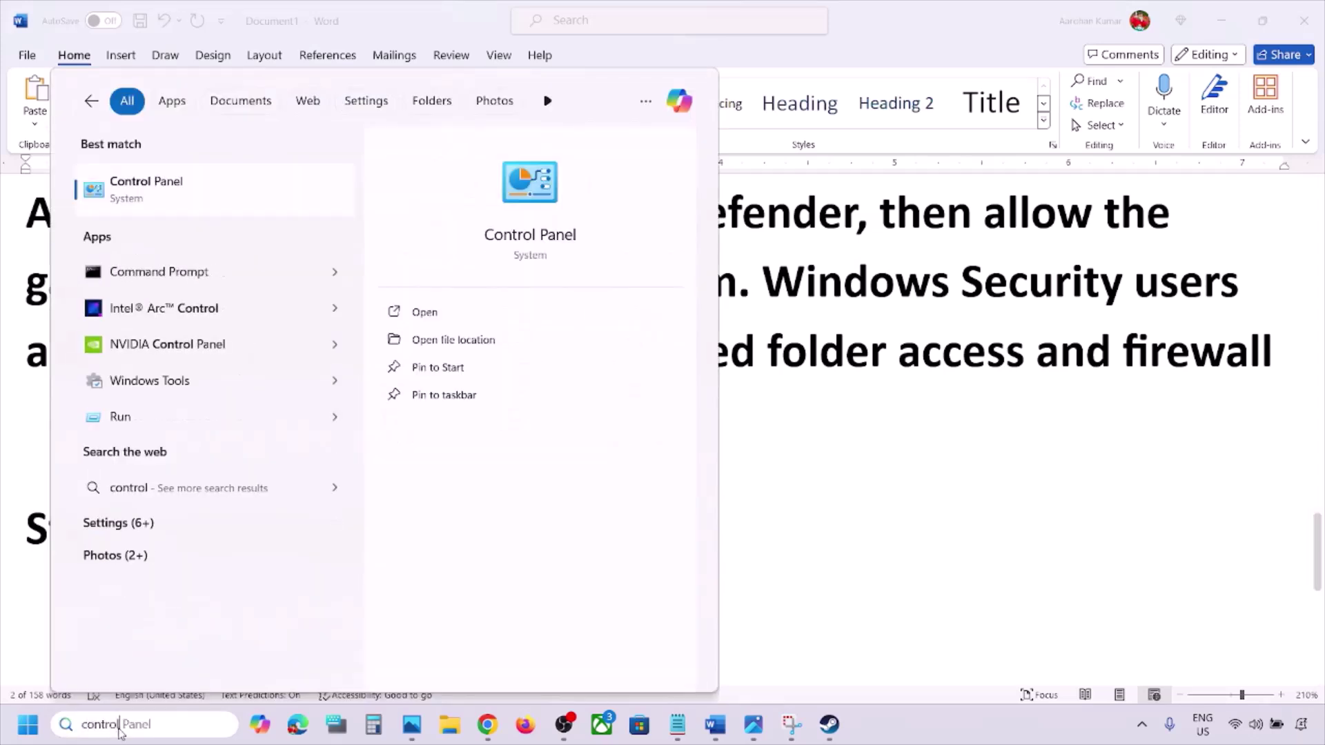
{"action": "key", "text": "Return"}
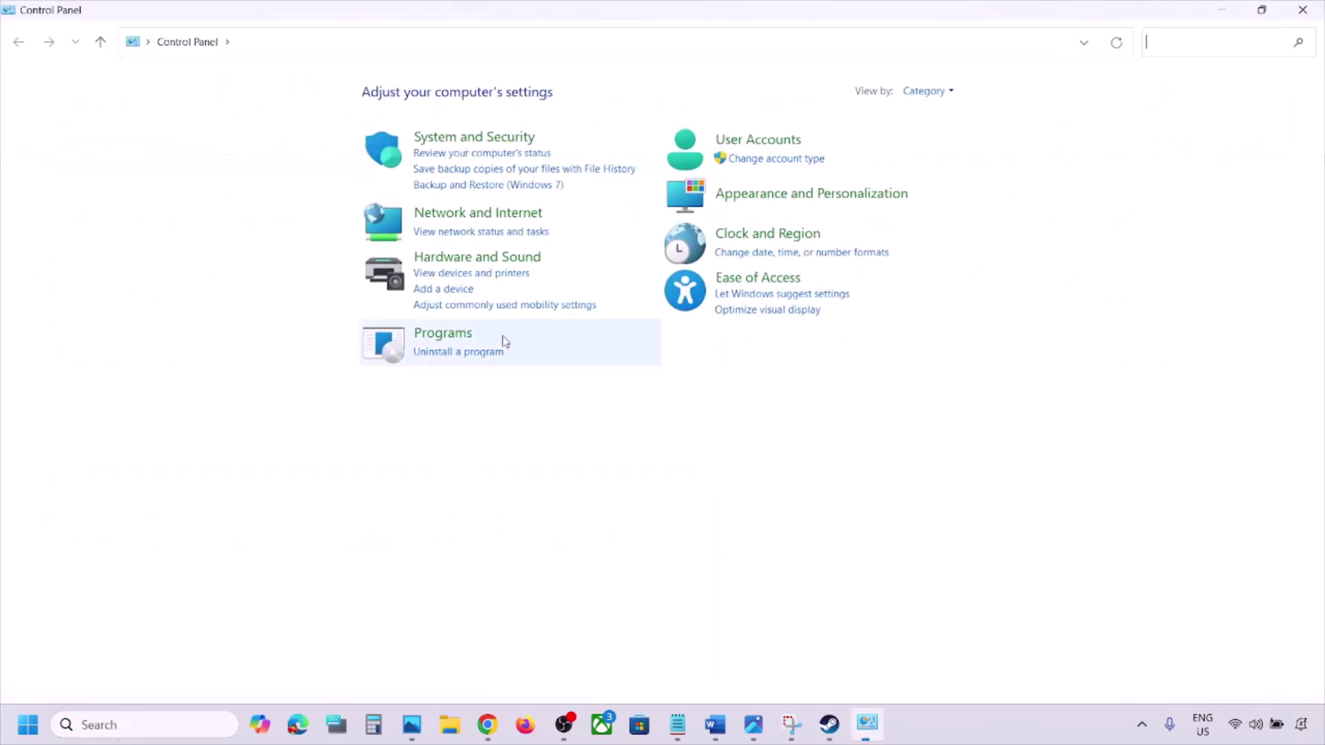
{"action": "left_click", "coordinate": [485, 218]}
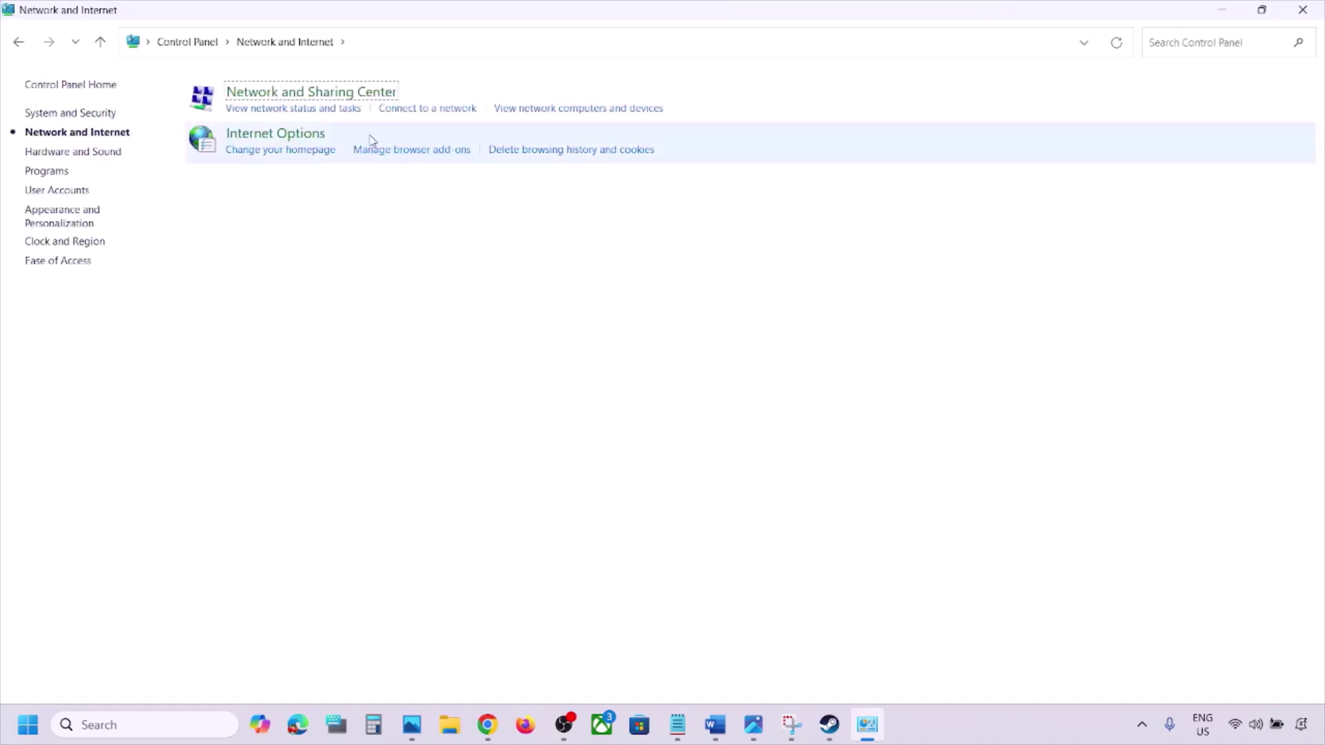
{"action": "left_click", "coordinate": [319, 98]}
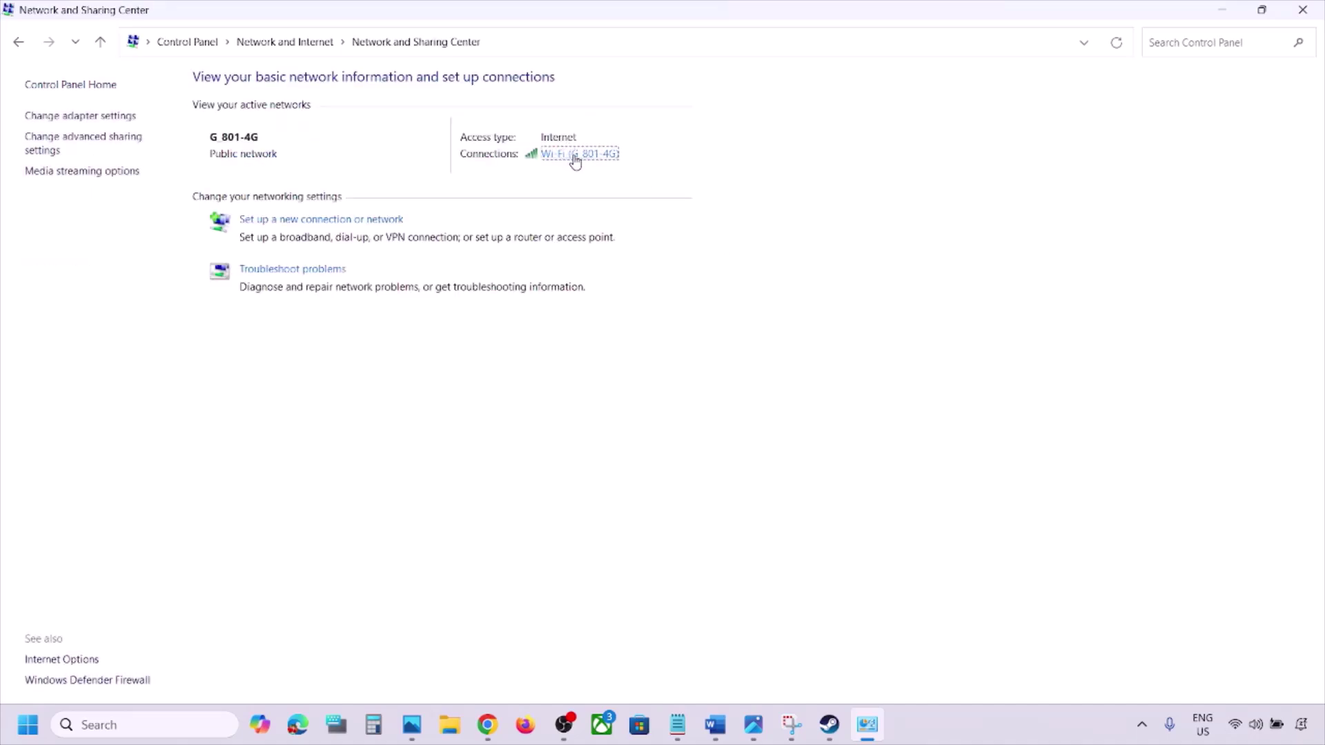
{"action": "left_click", "coordinate": [576, 156]}
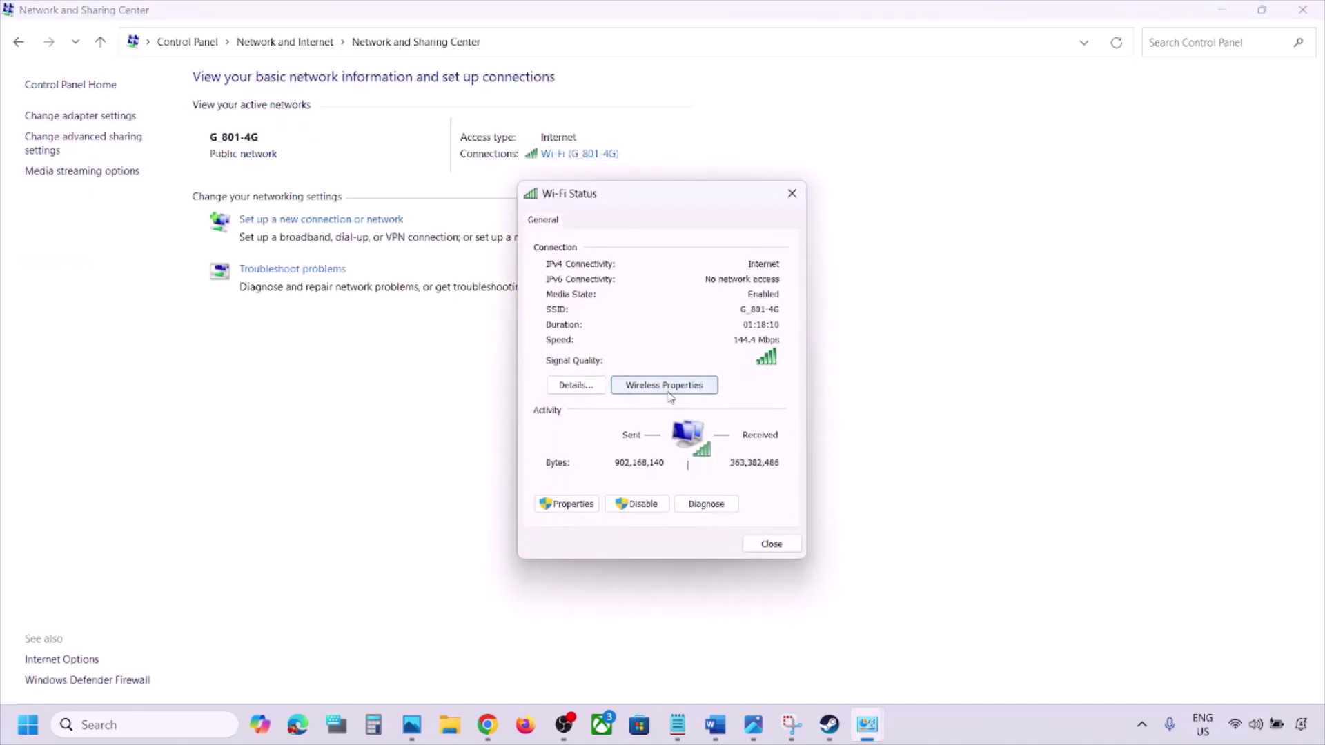
{"action": "left_click", "coordinate": [568, 504]}
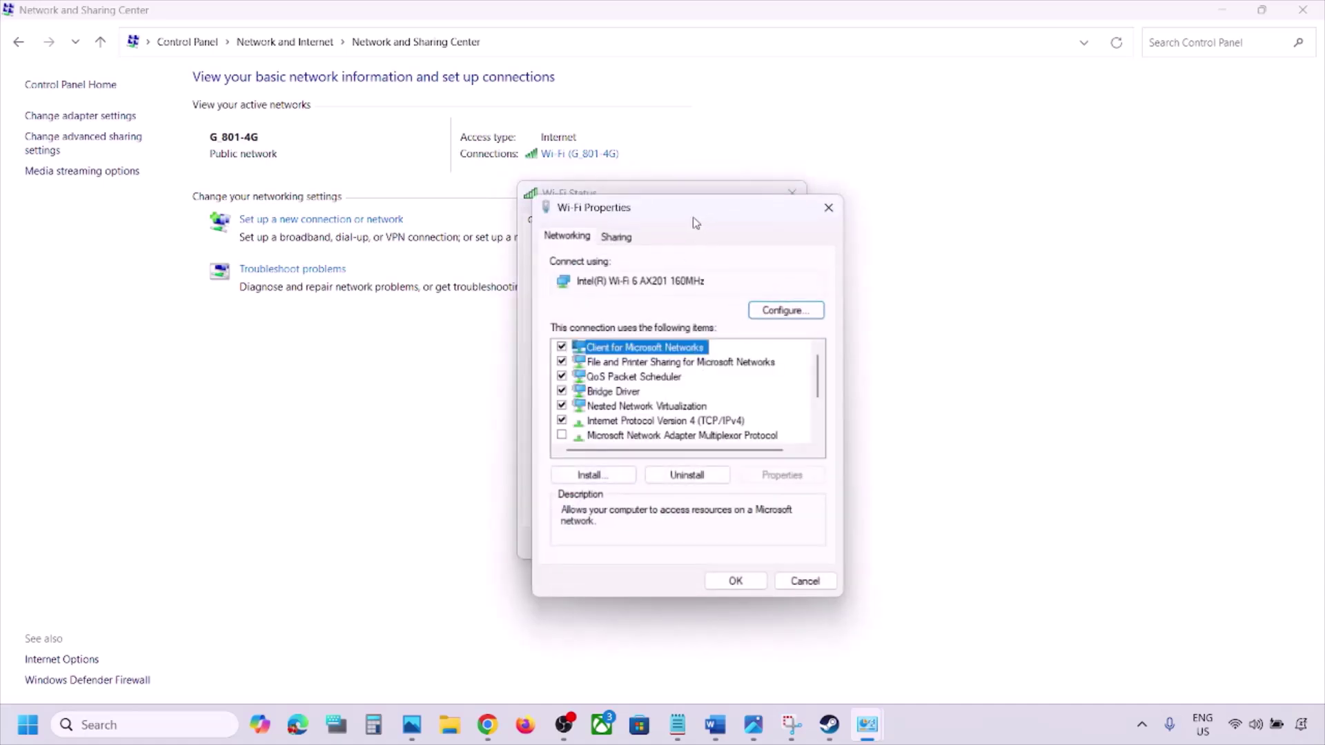
- Open the Wi-Fi's TCP/IPv4 properties and set the DNS servers to 8.8.8.8 and 8.8.4.4
{"action": "left_click", "coordinate": [641, 421]}
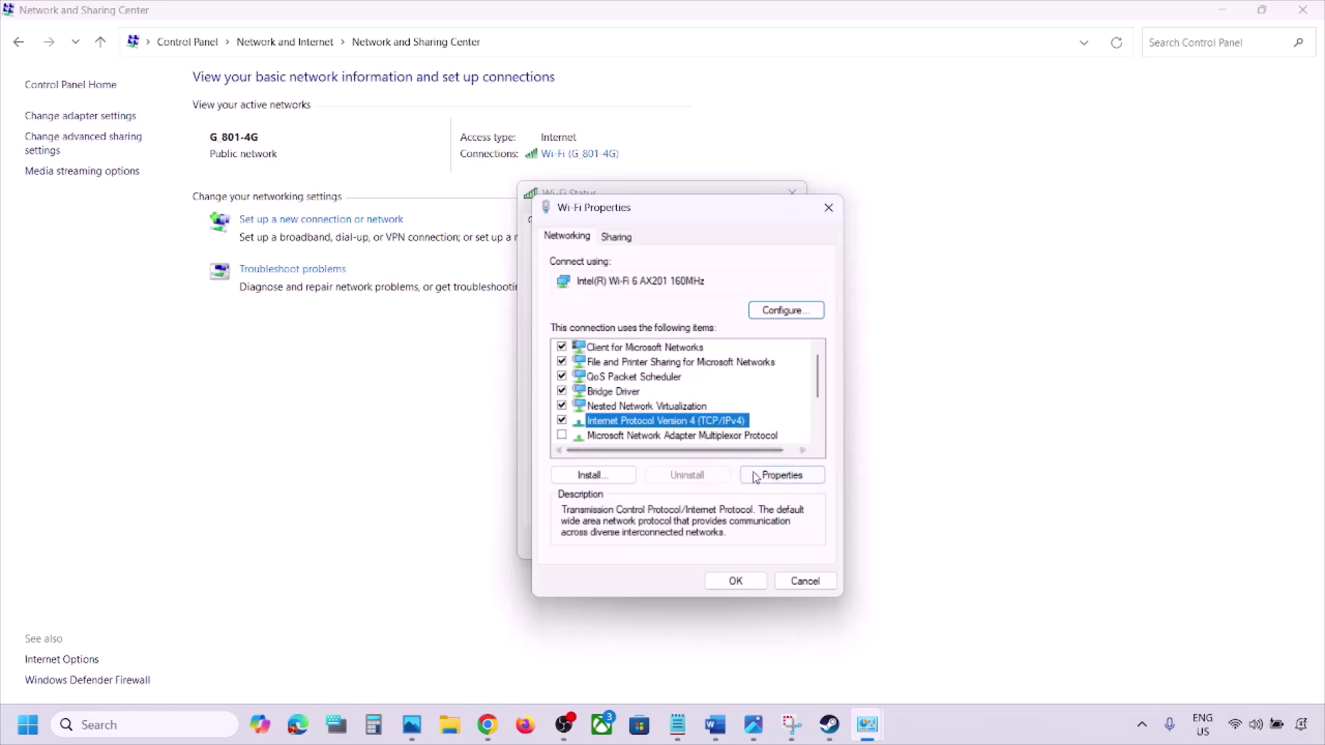
{"action": "left_click", "coordinate": [774, 478]}
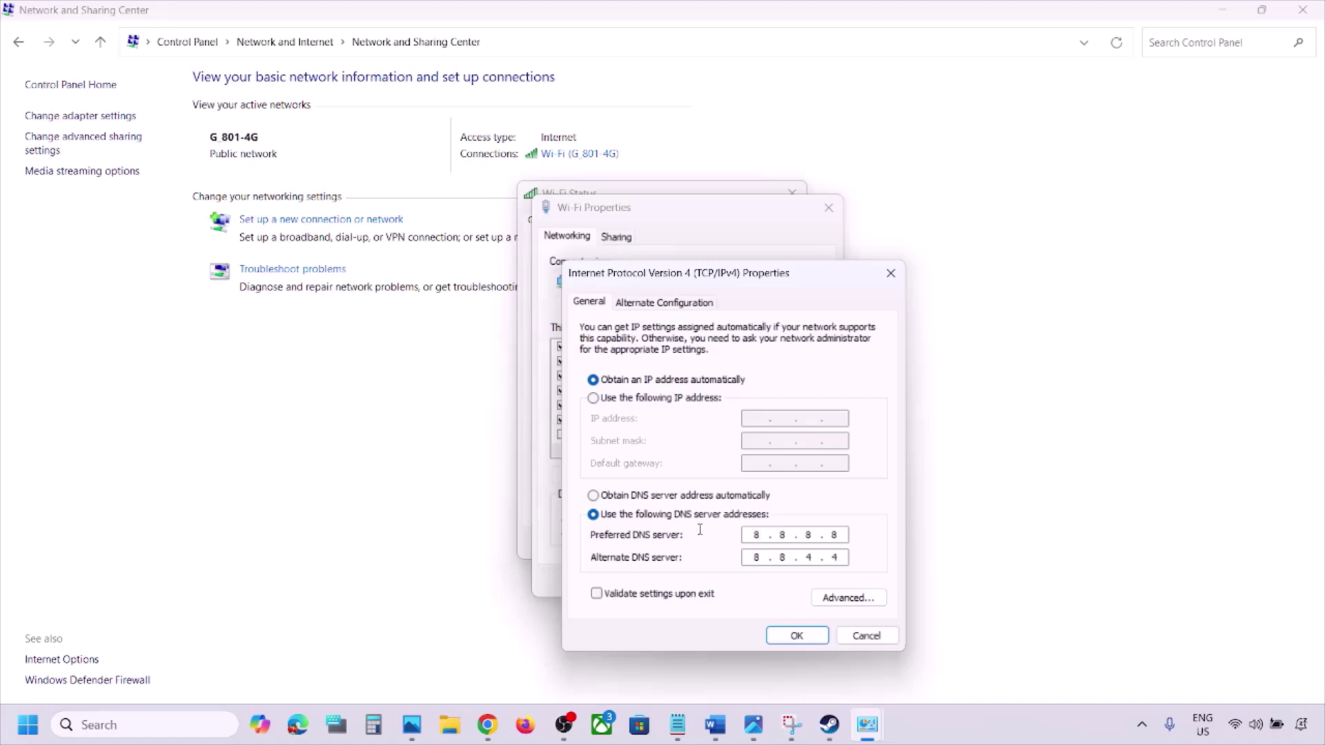
{"action": "left_click", "coordinate": [795, 541]}
{"action": "left_click", "coordinate": [807, 556]}
{"action": "type", "text": "4"}
- Save the DNS settings with 'Validate settings upon exit', close the Wi-Fi windows, and return to Word
{"action": "left_click", "coordinate": [596, 598]}
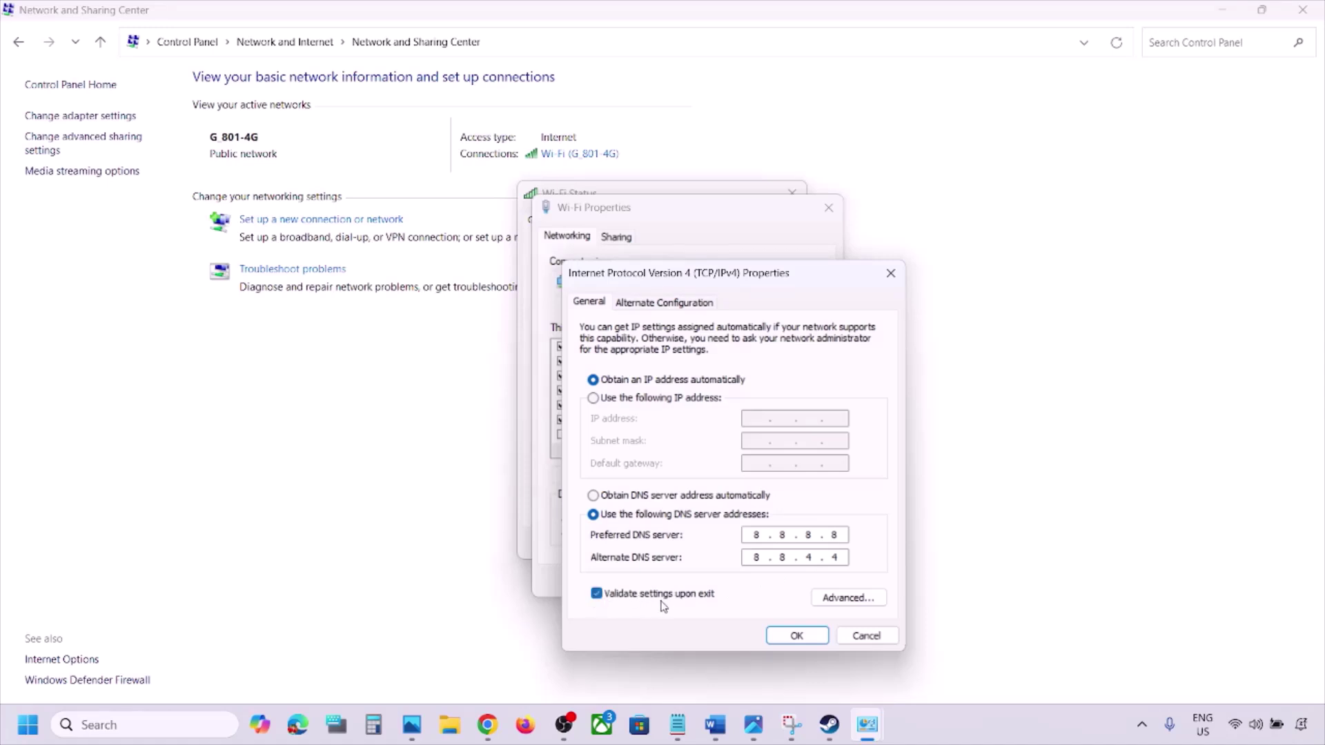
{"action": "left_click", "coordinate": [796, 636]}
{"action": "left_click", "coordinate": [735, 581]}
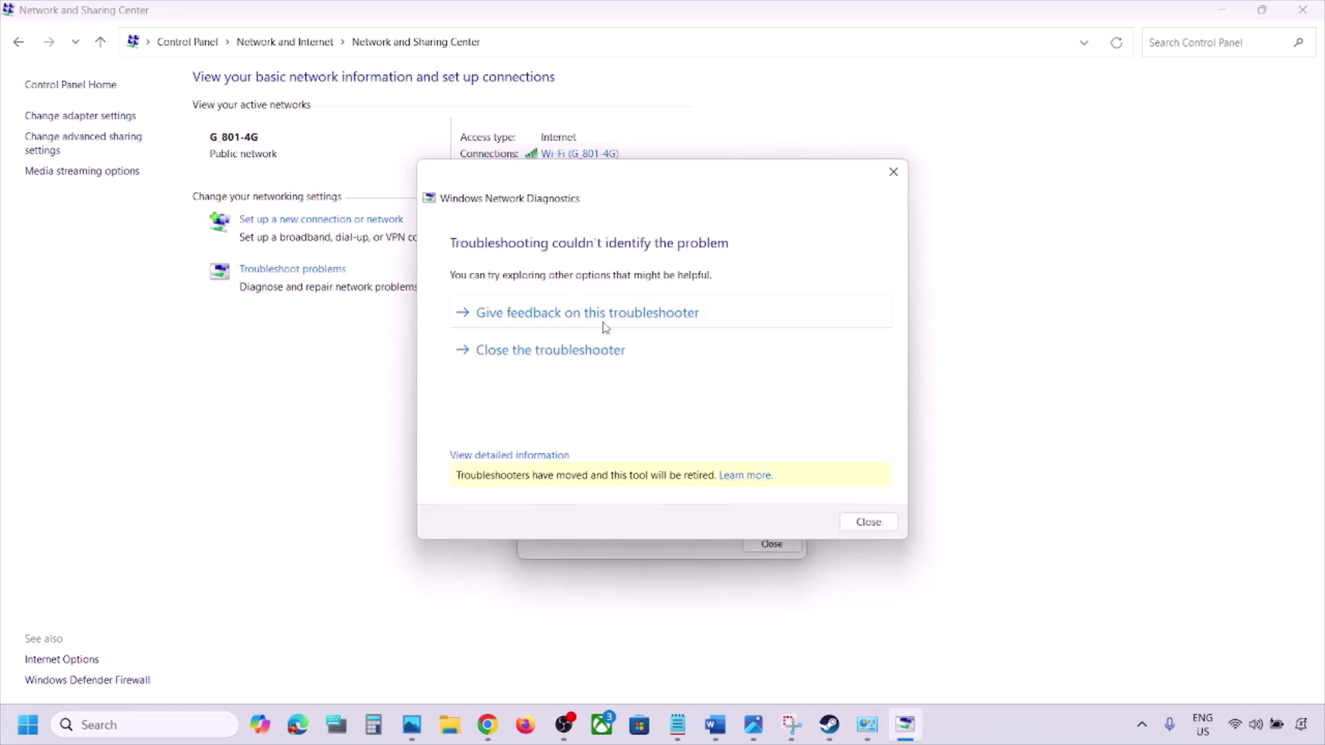
{"action": "left_click", "coordinate": [674, 350]}
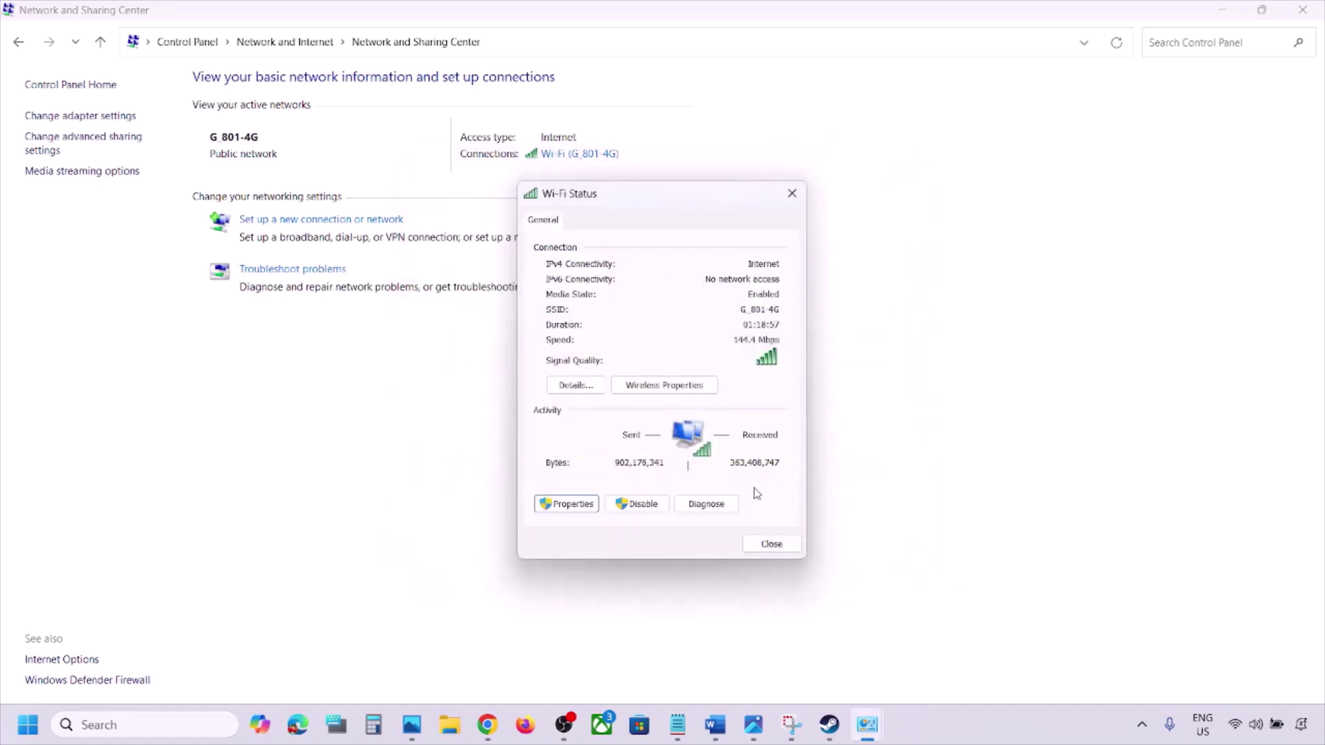
{"action": "left_click", "coordinate": [770, 543]}
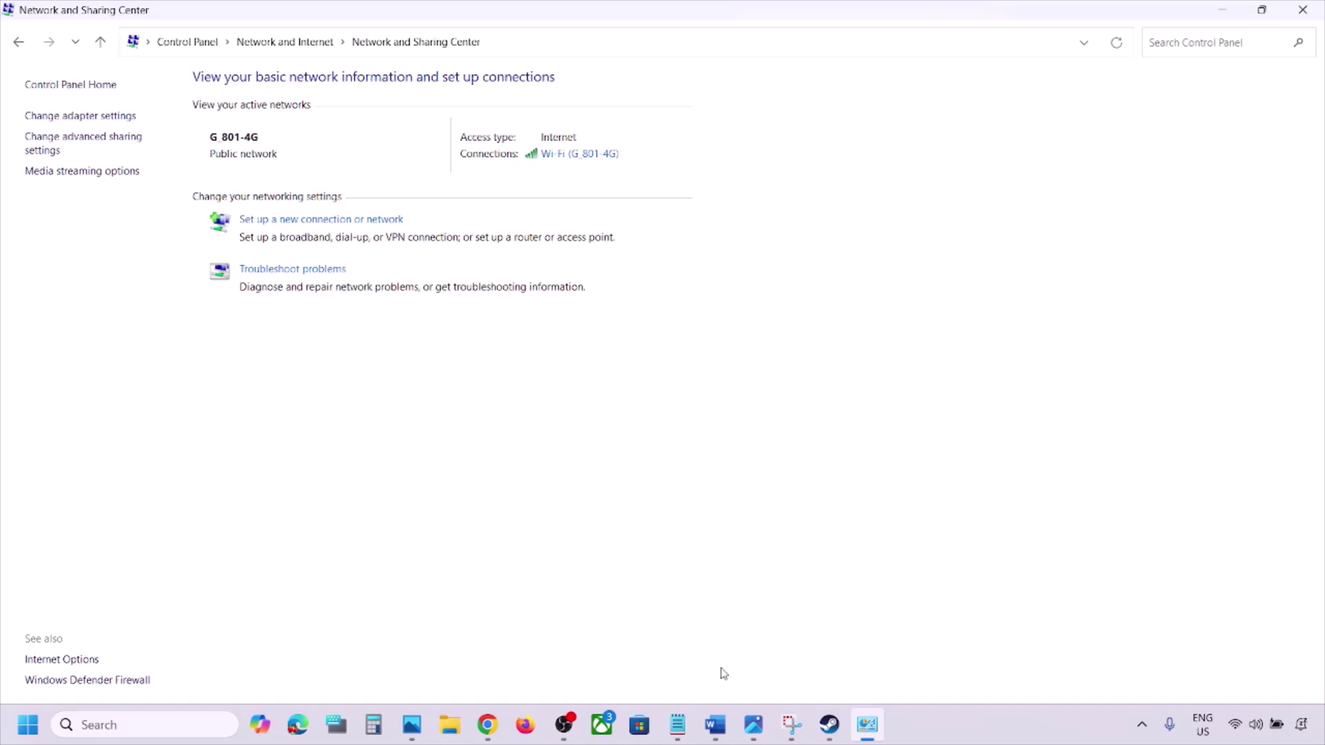
{"action": "left_click", "coordinate": [715, 725]}
- Following Step 8, switch the Wi-Fi connection from G_801-4G to the G_801-5G network
{"action": "scroll", "coordinate": [574, 524], "scroll_direction": "down", "scroll_amount": 5}
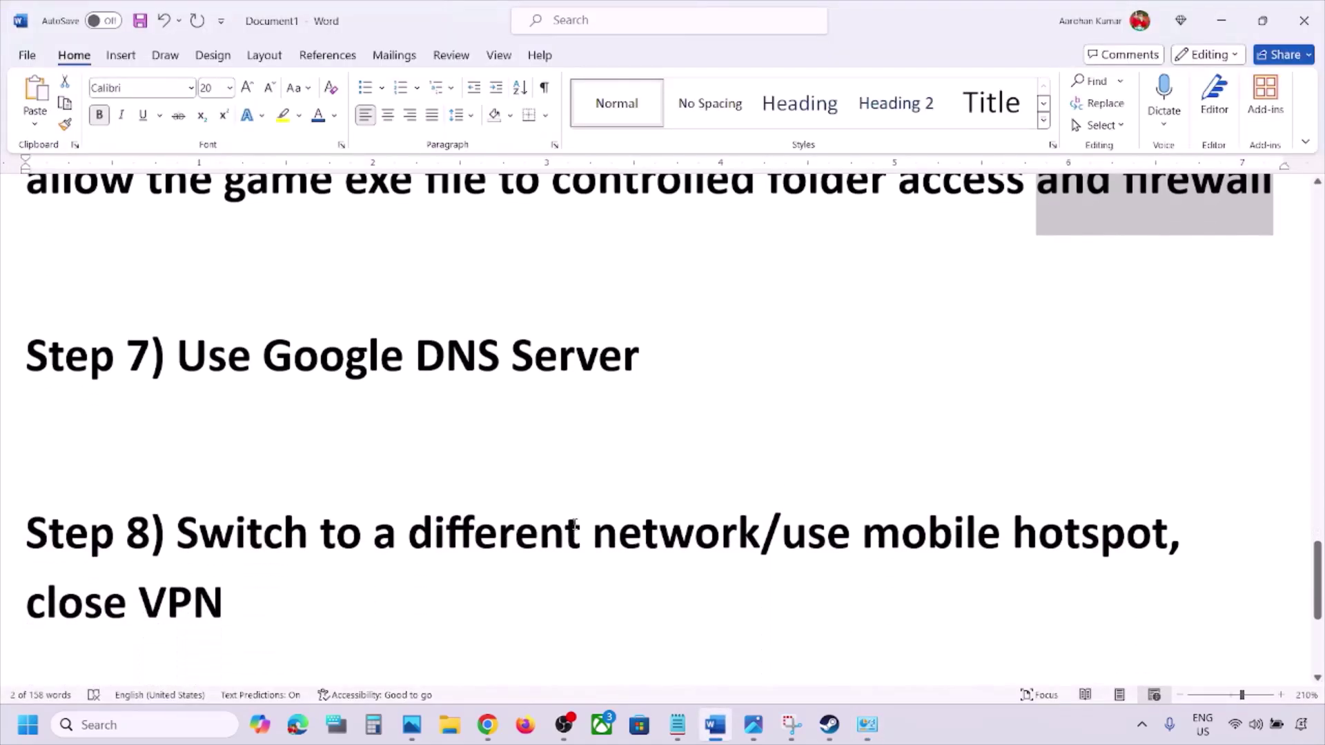
{"action": "left_click_drag", "start_coordinate": [191, 458], "coordinate": [701, 432]}
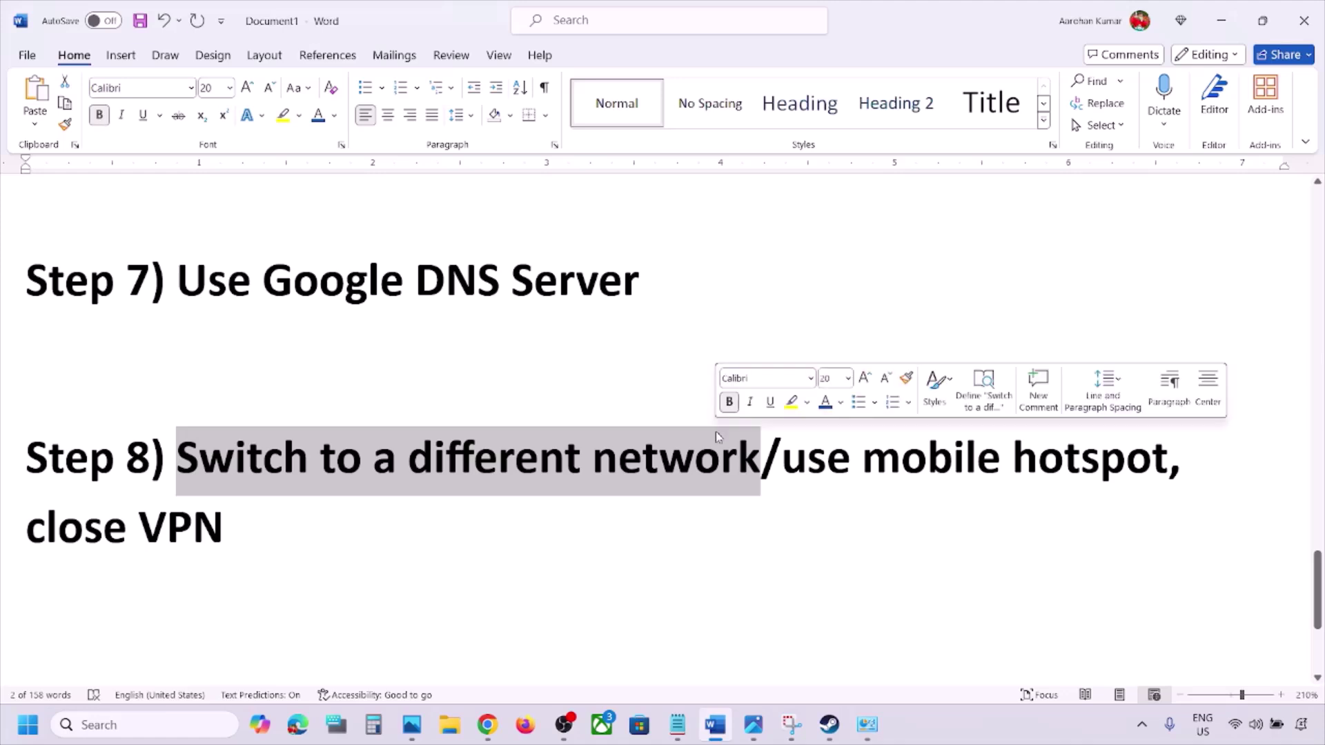
{"action": "left_click", "coordinate": [1232, 726]}
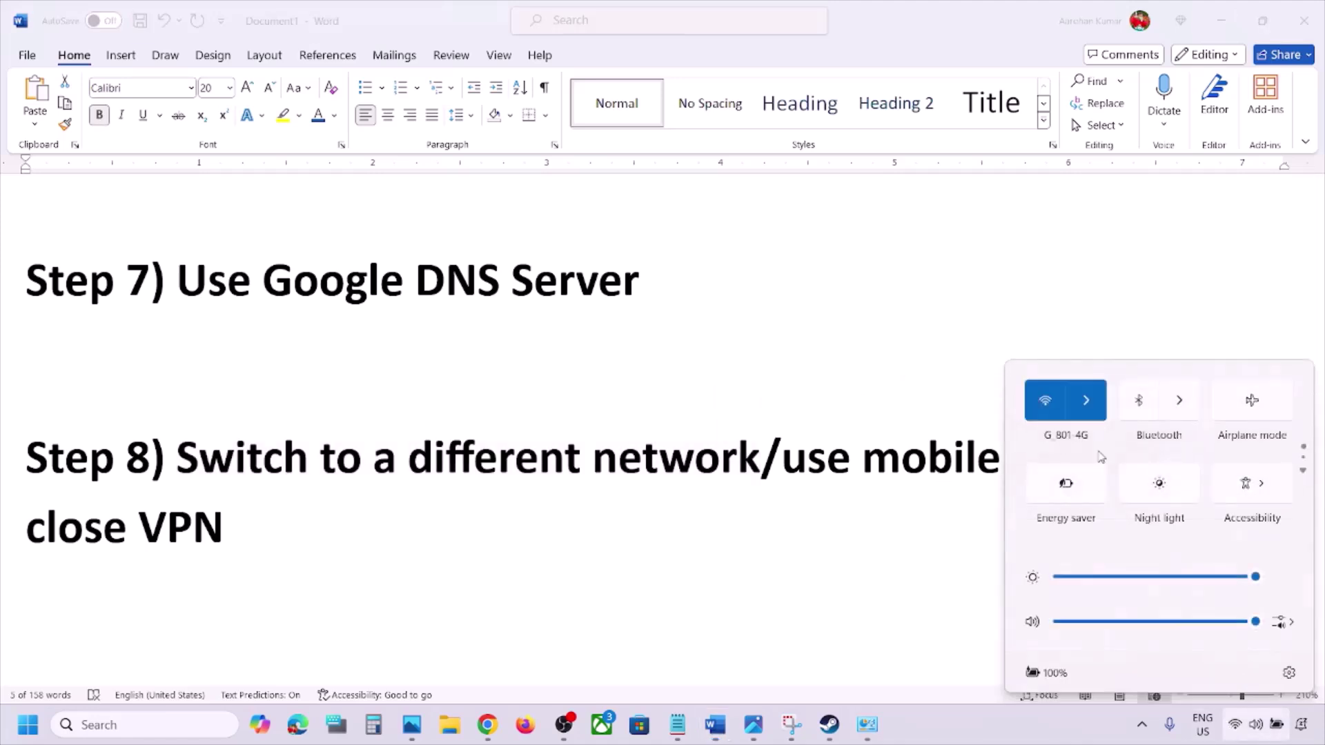
{"action": "left_click", "coordinate": [1089, 397]}
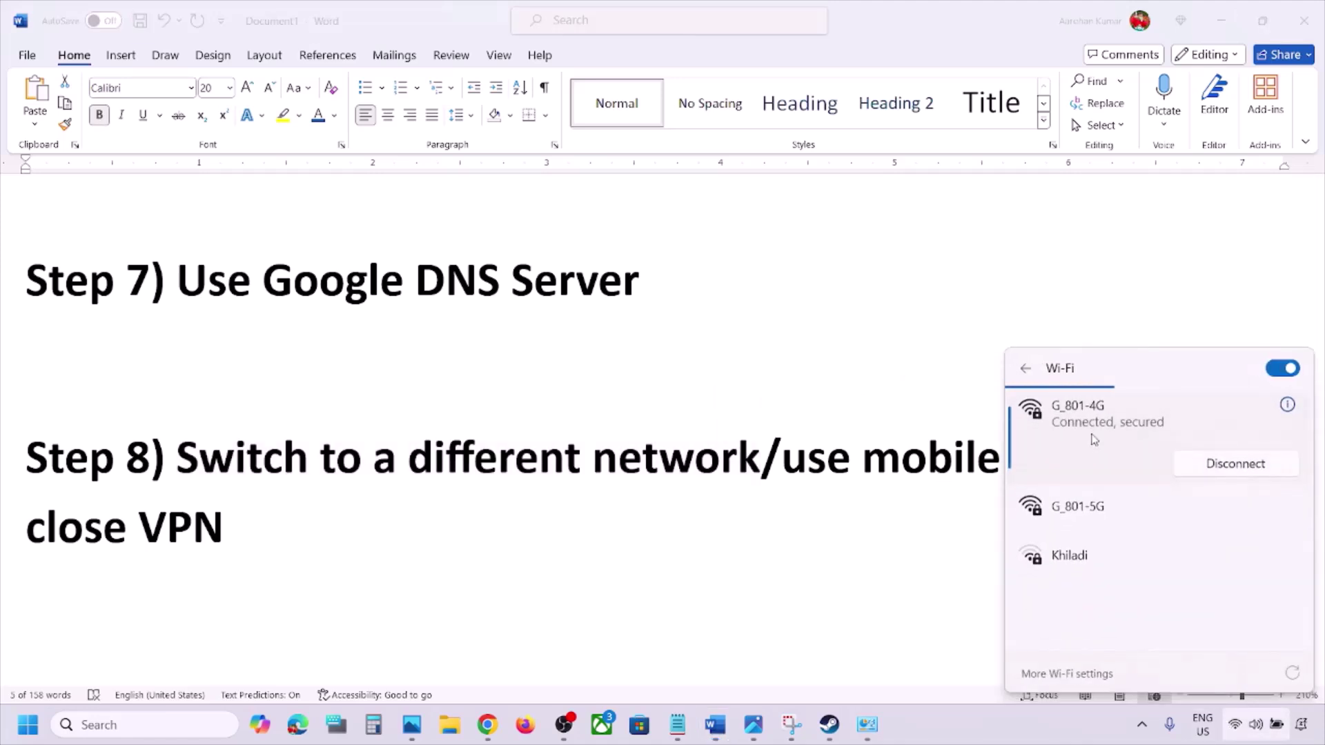
{"action": "left_click", "coordinate": [1093, 510]}
{"action": "left_click", "coordinate": [1205, 544]}
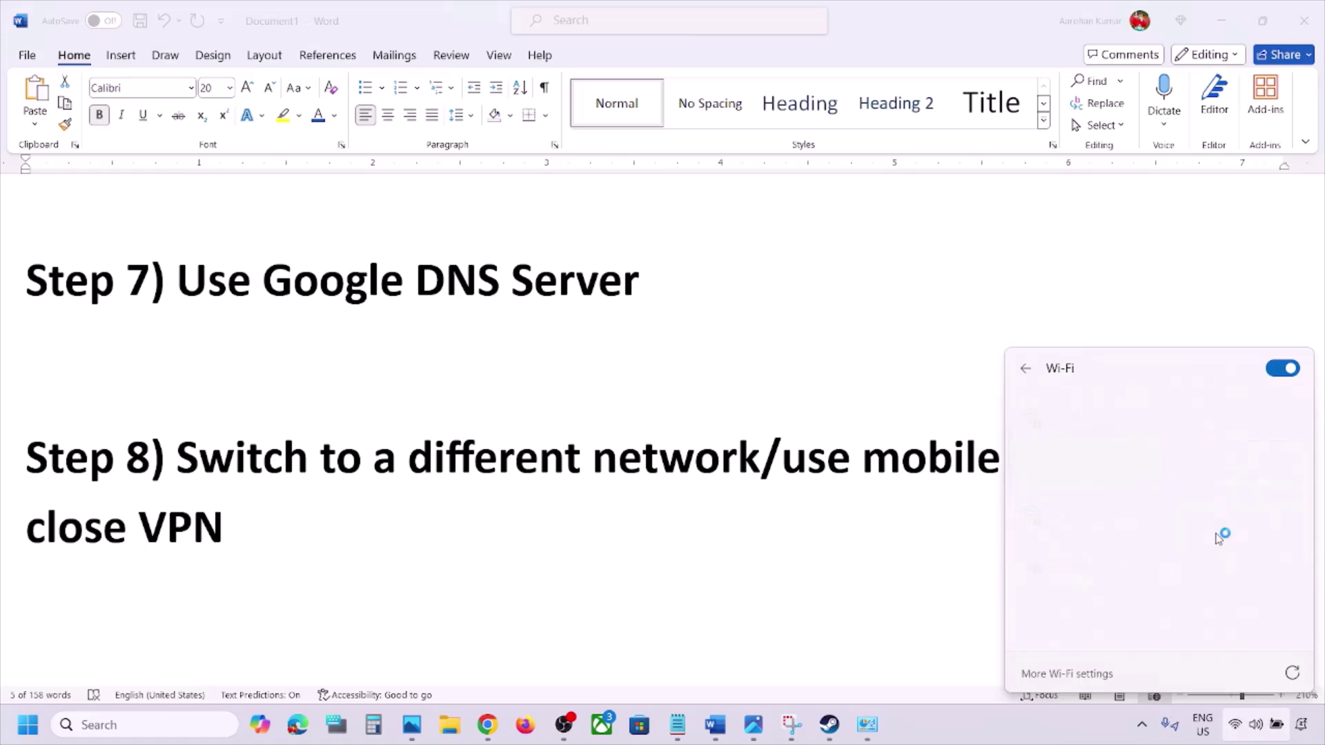
{"action": "key", "text": "Escape"}
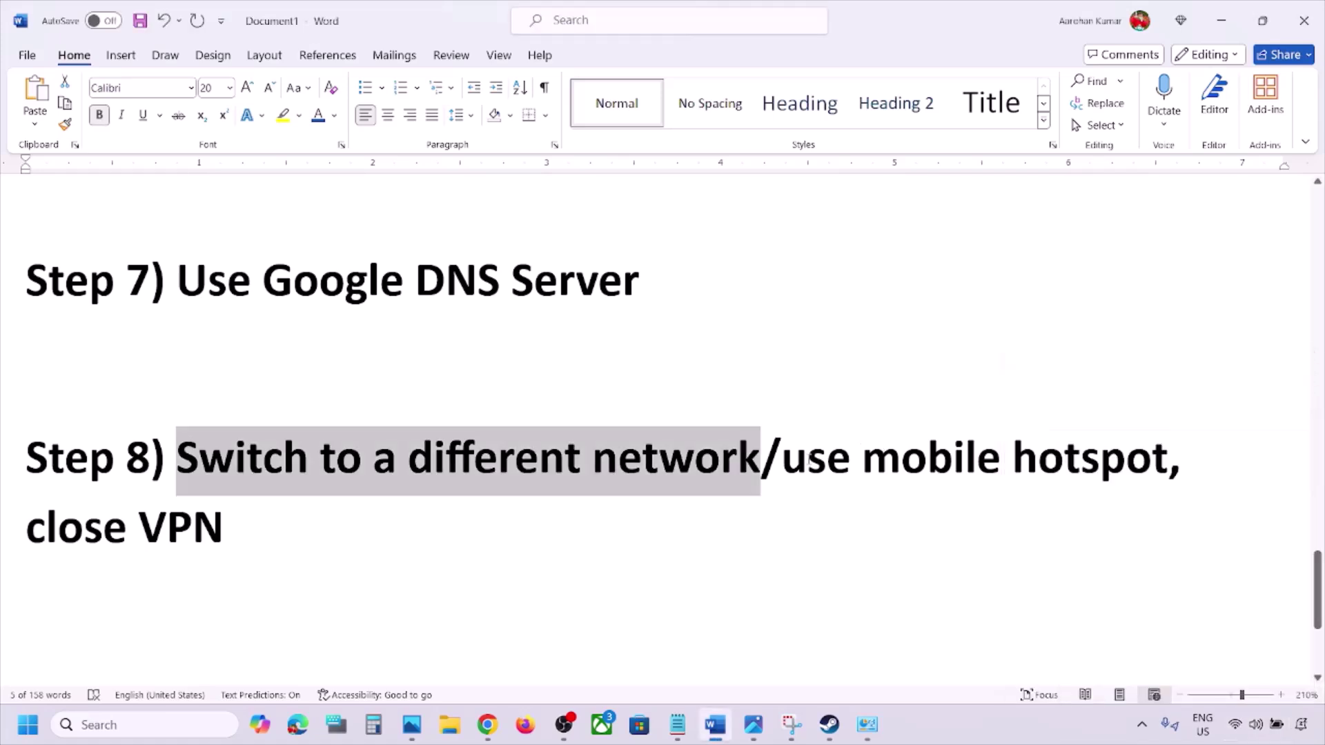
- Review the hotspot and close-VPN notes, confirm the new Wi-Fi connection, and reach Step 9
{"action": "left_click_drag", "start_coordinate": [784, 463], "coordinate": [1094, 462]}
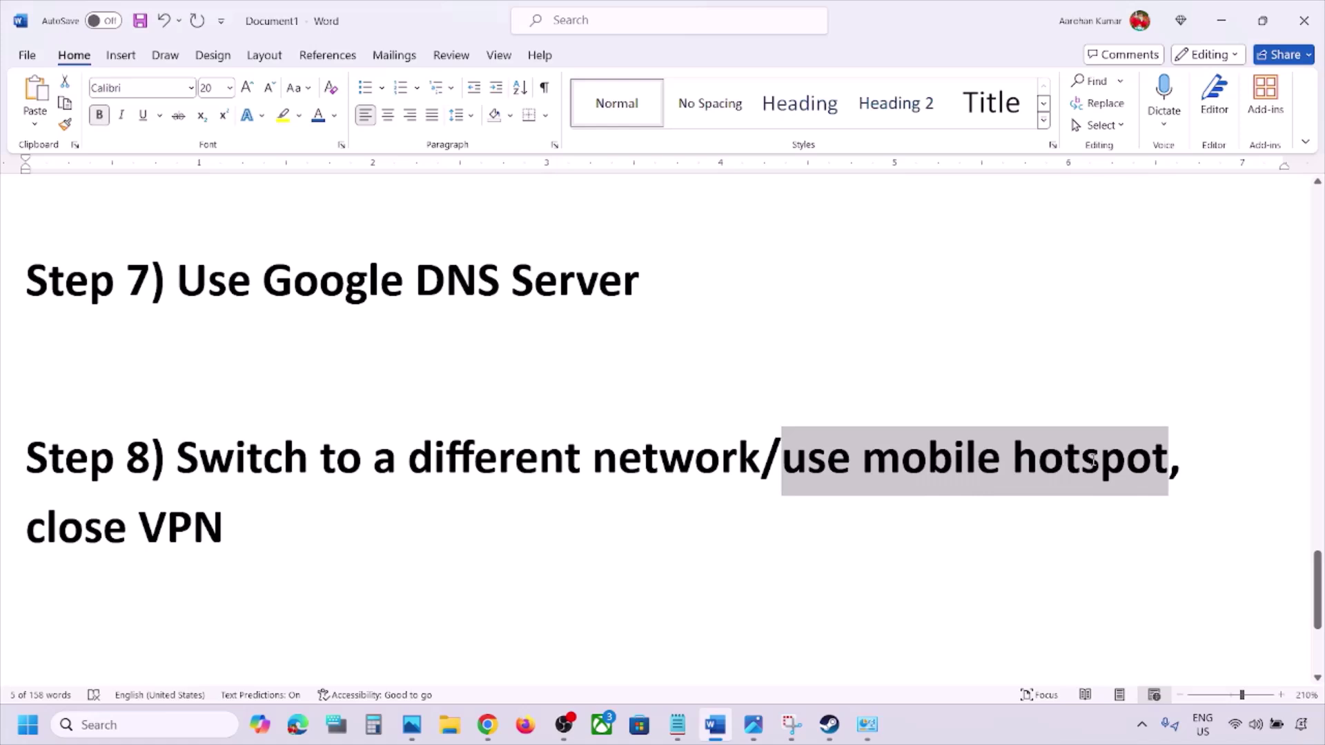
{"action": "left_click", "coordinate": [1093, 462]}
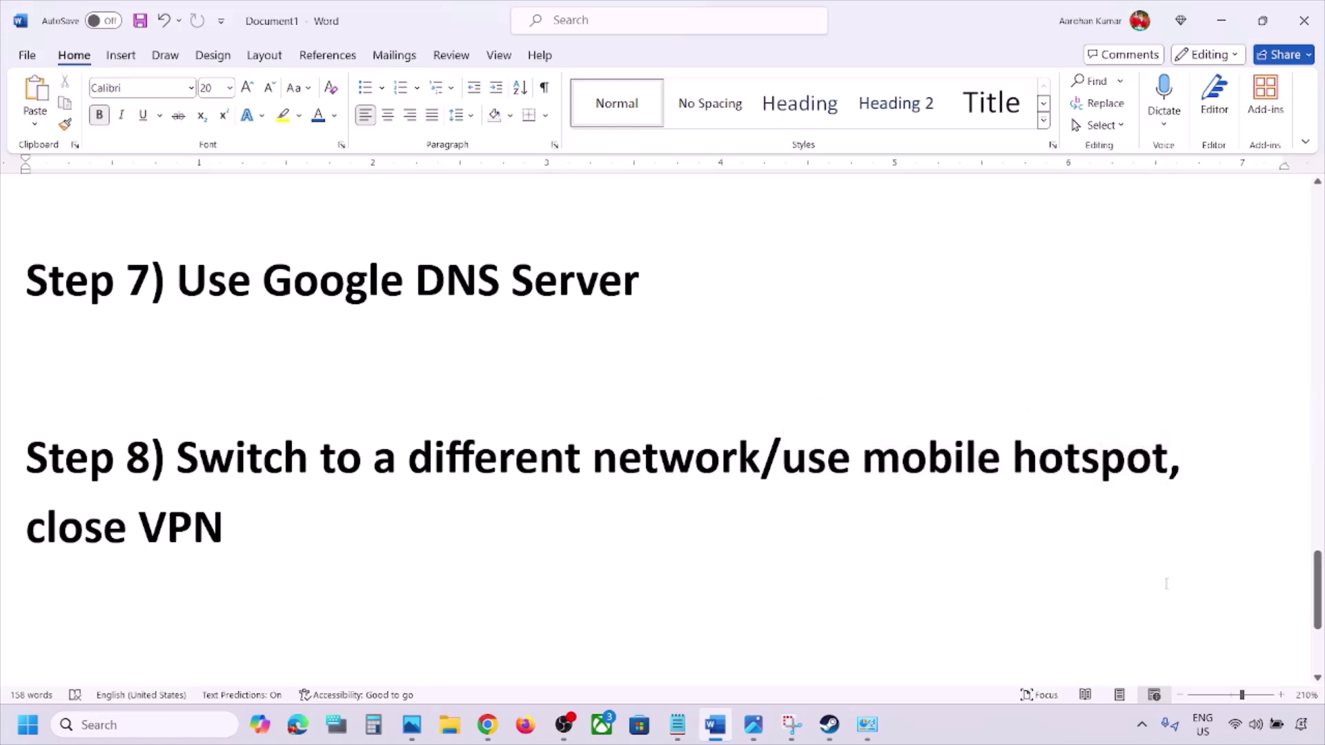
{"action": "left_click", "coordinate": [1235, 724]}
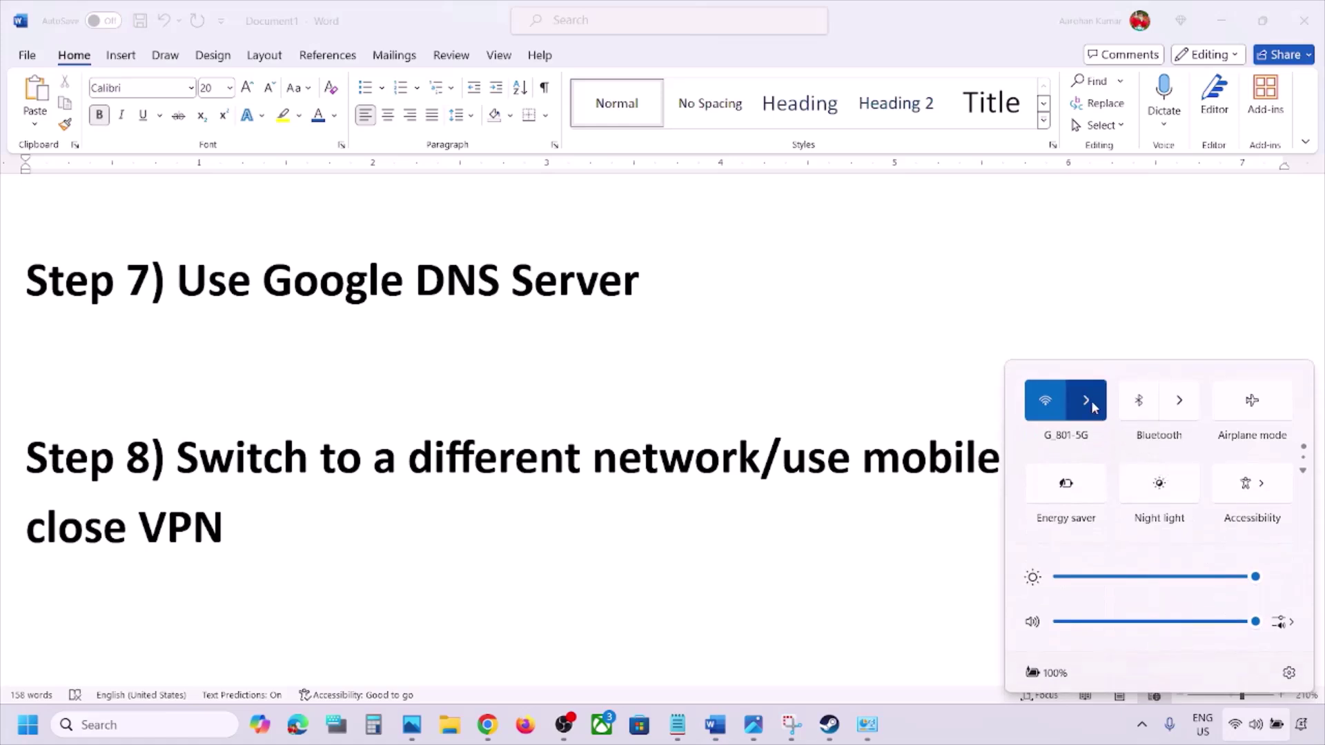
{"action": "left_click", "coordinate": [1091, 407]}
{"action": "left_click", "coordinate": [861, 471]}
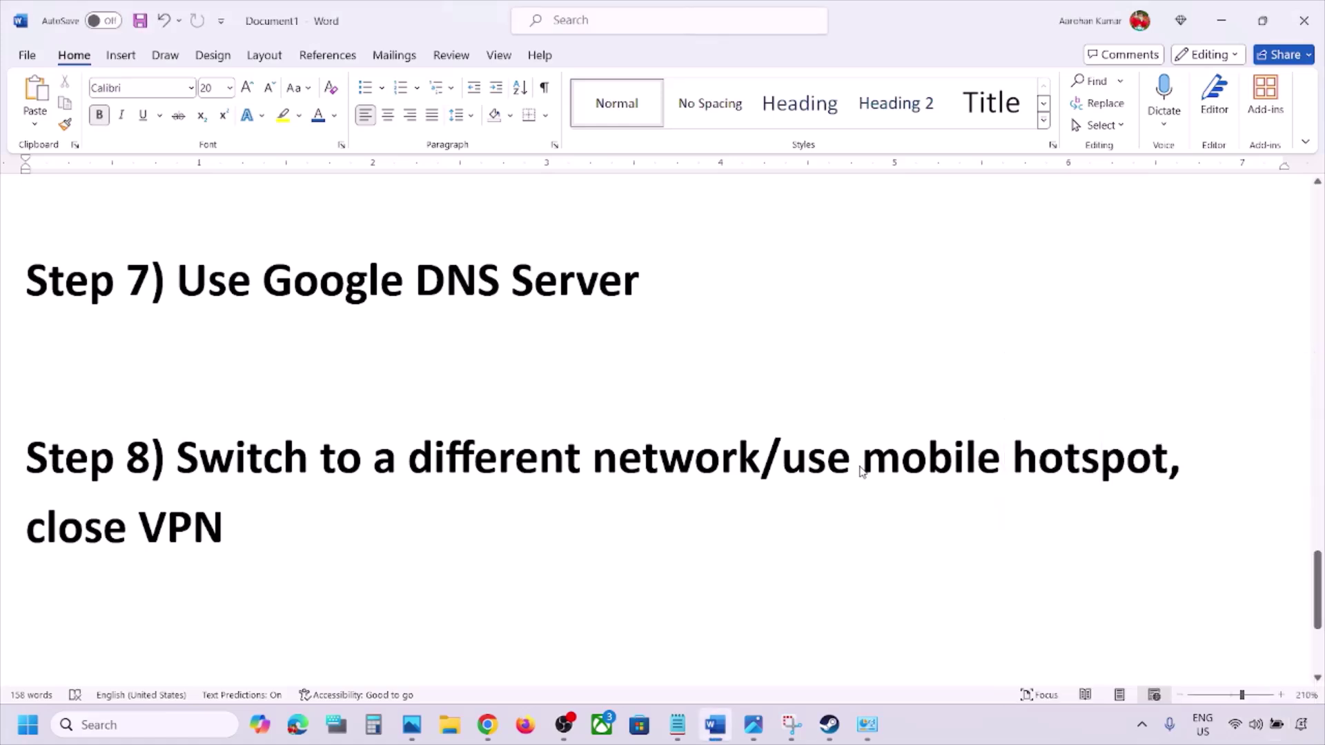
{"action": "left_click_drag", "start_coordinate": [224, 528], "coordinate": [62, 525]}
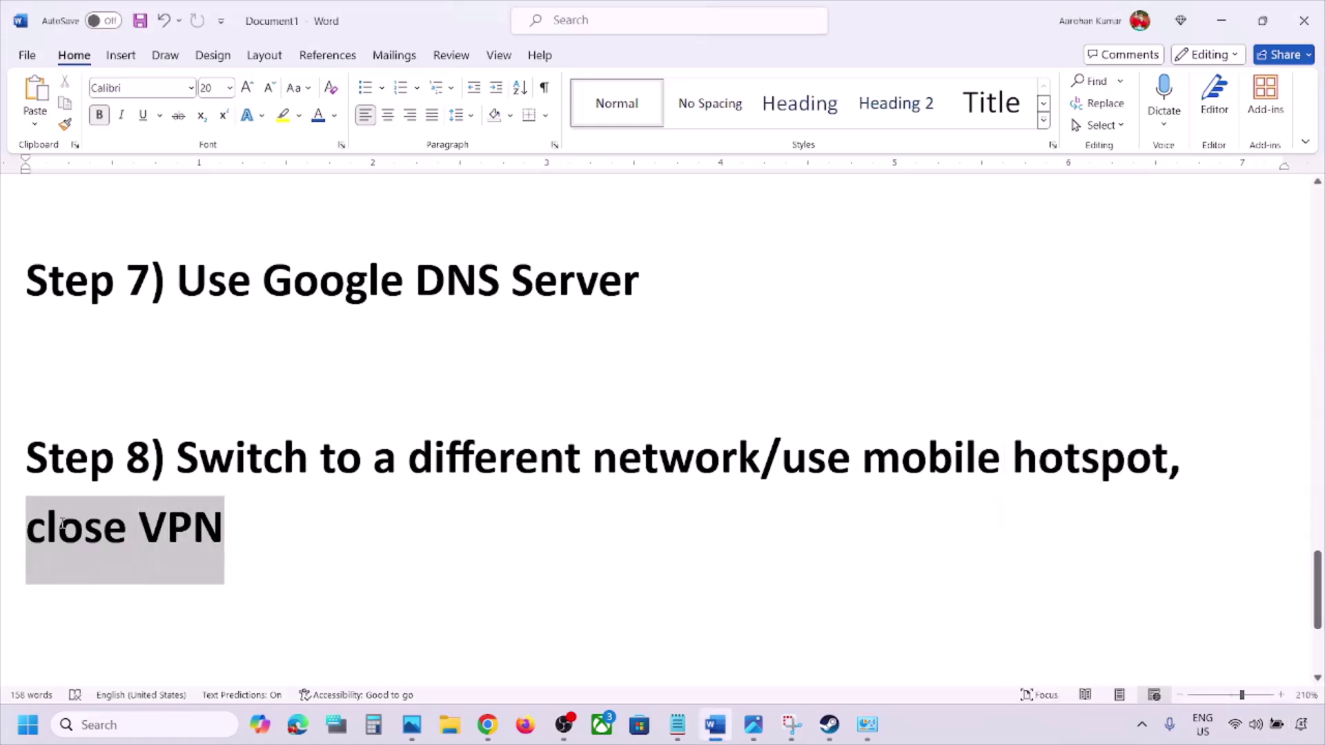
{"action": "left_click", "coordinate": [322, 544]}
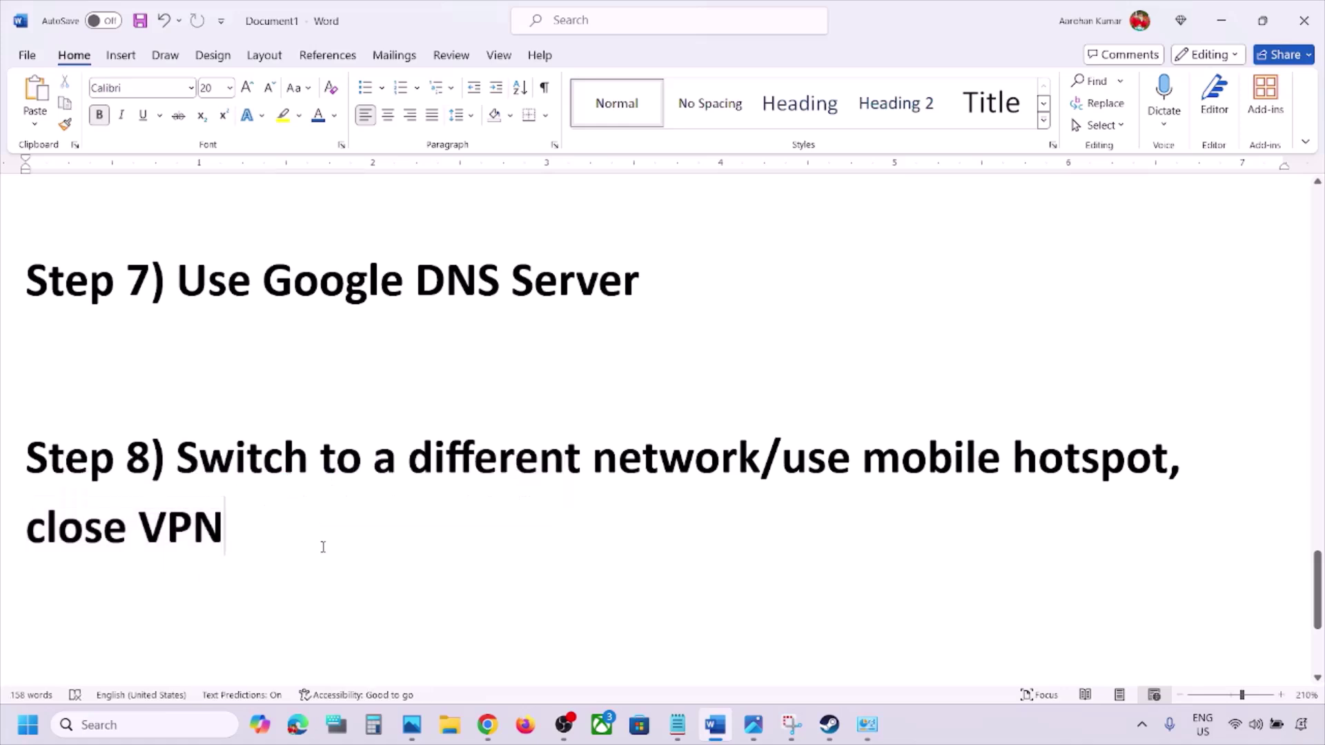
{"action": "scroll", "coordinate": [323, 545], "scroll_direction": "down", "scroll_amount": 2}
{"action": "scroll", "coordinate": [322, 547], "scroll_direction": "down", "scroll_amount": 1}
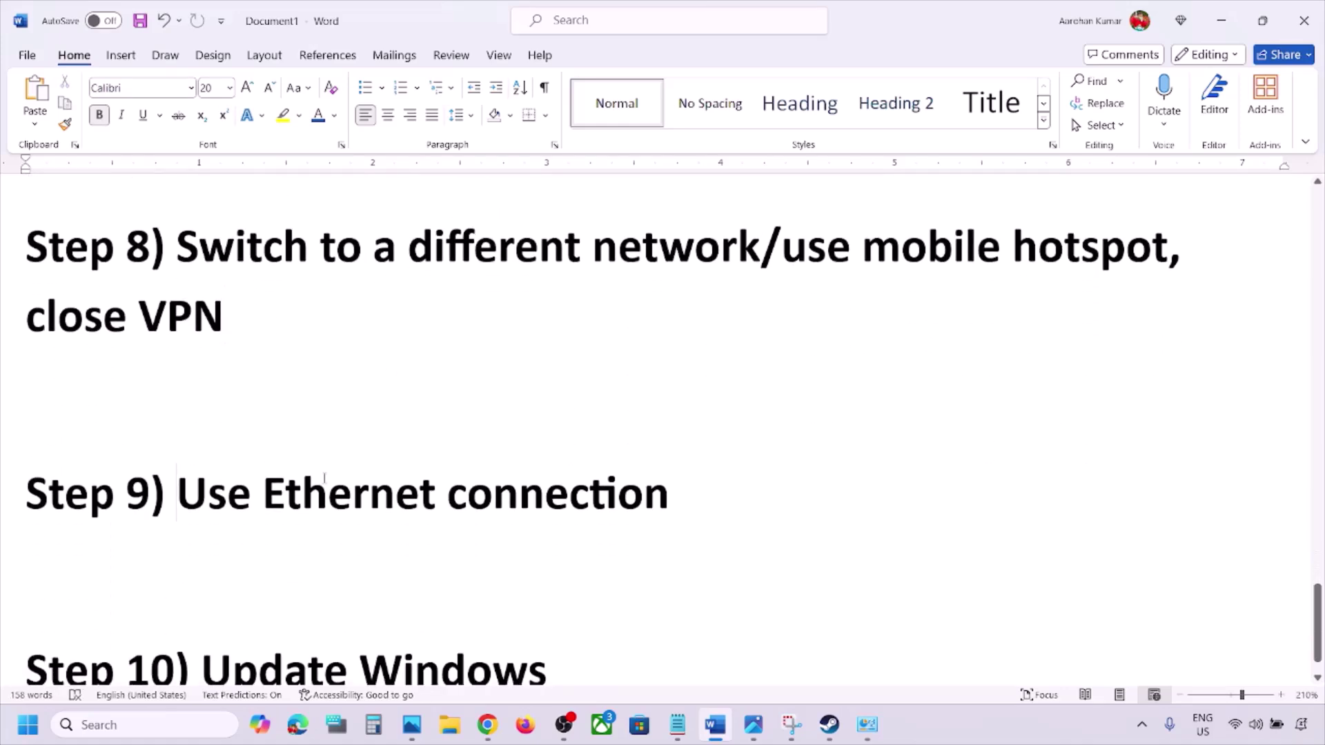
{"action": "left_click", "coordinate": [668, 494], "text": "shift"}
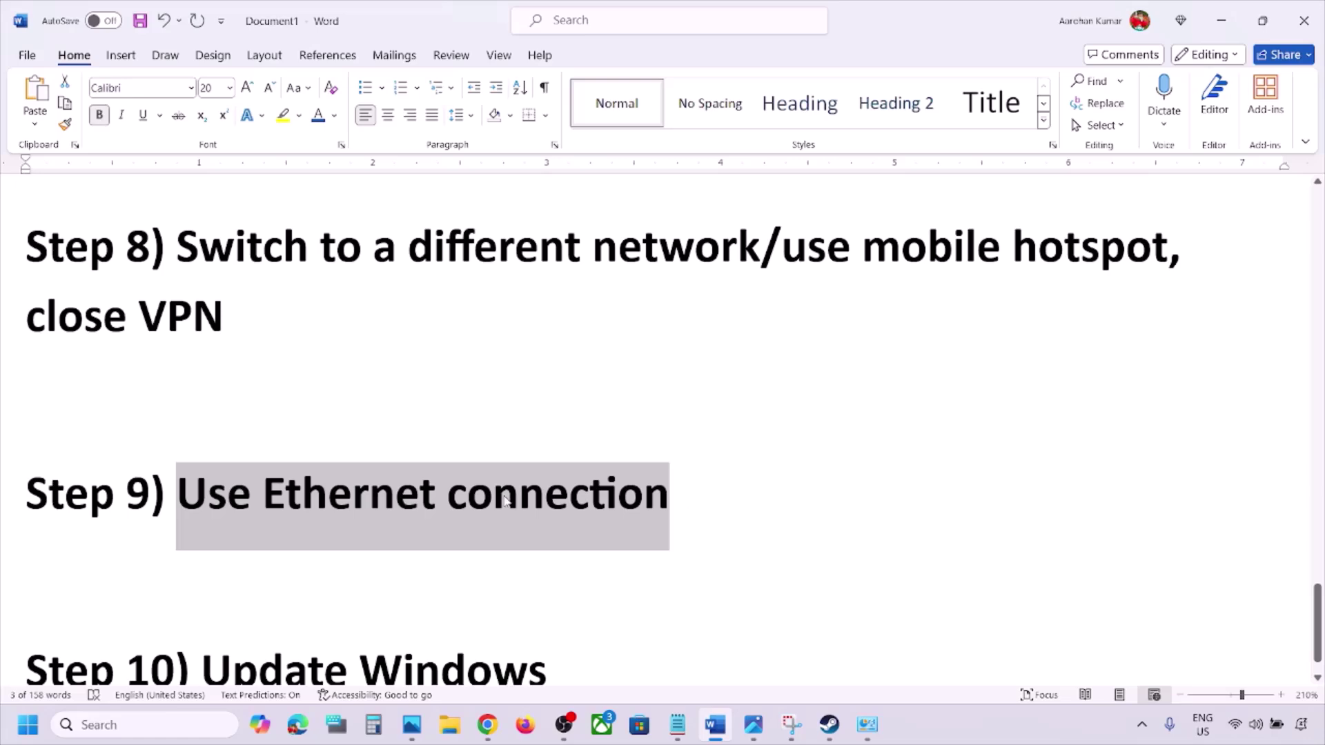
- Scroll to and highlight Step 10 'Update Windows', then open Windows Settings with Win+I
{"action": "scroll", "coordinate": [600, 498], "scroll_direction": "down", "scroll_amount": 1}
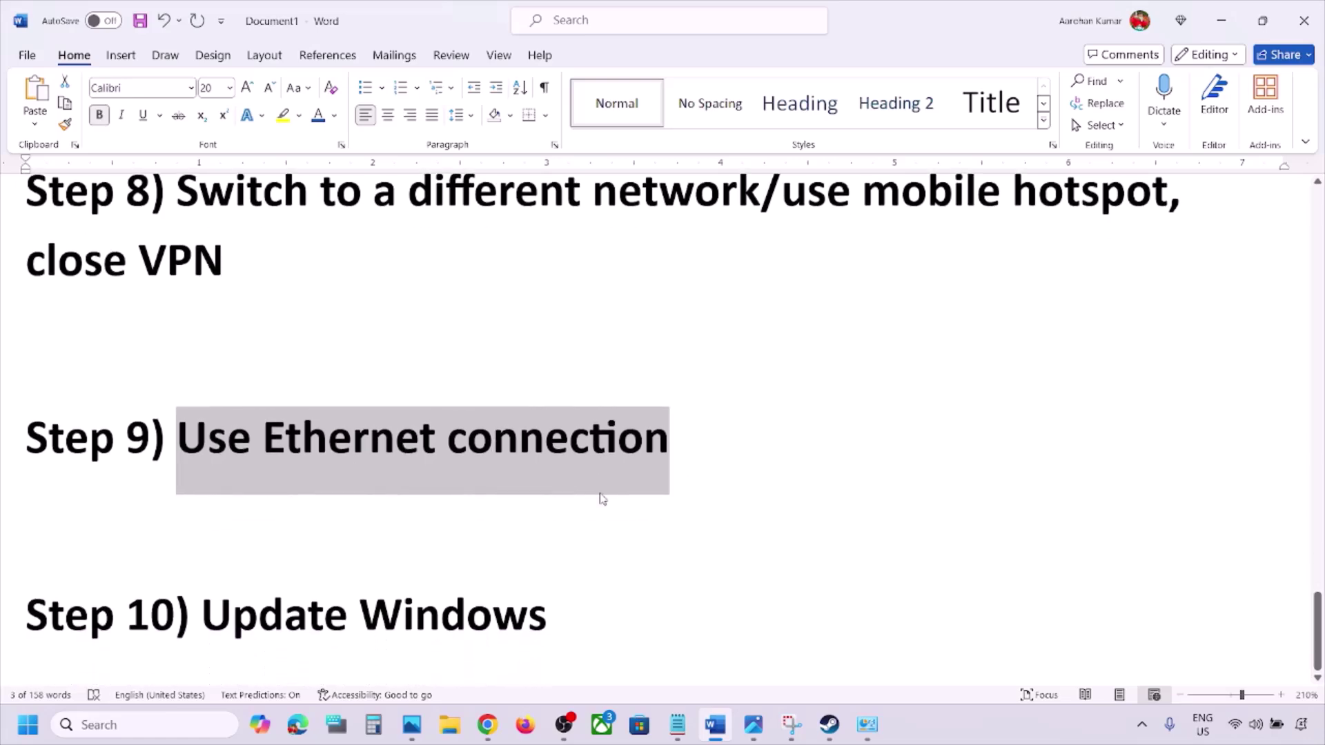
{"action": "left_click_drag", "start_coordinate": [207, 624], "coordinate": [593, 611]}
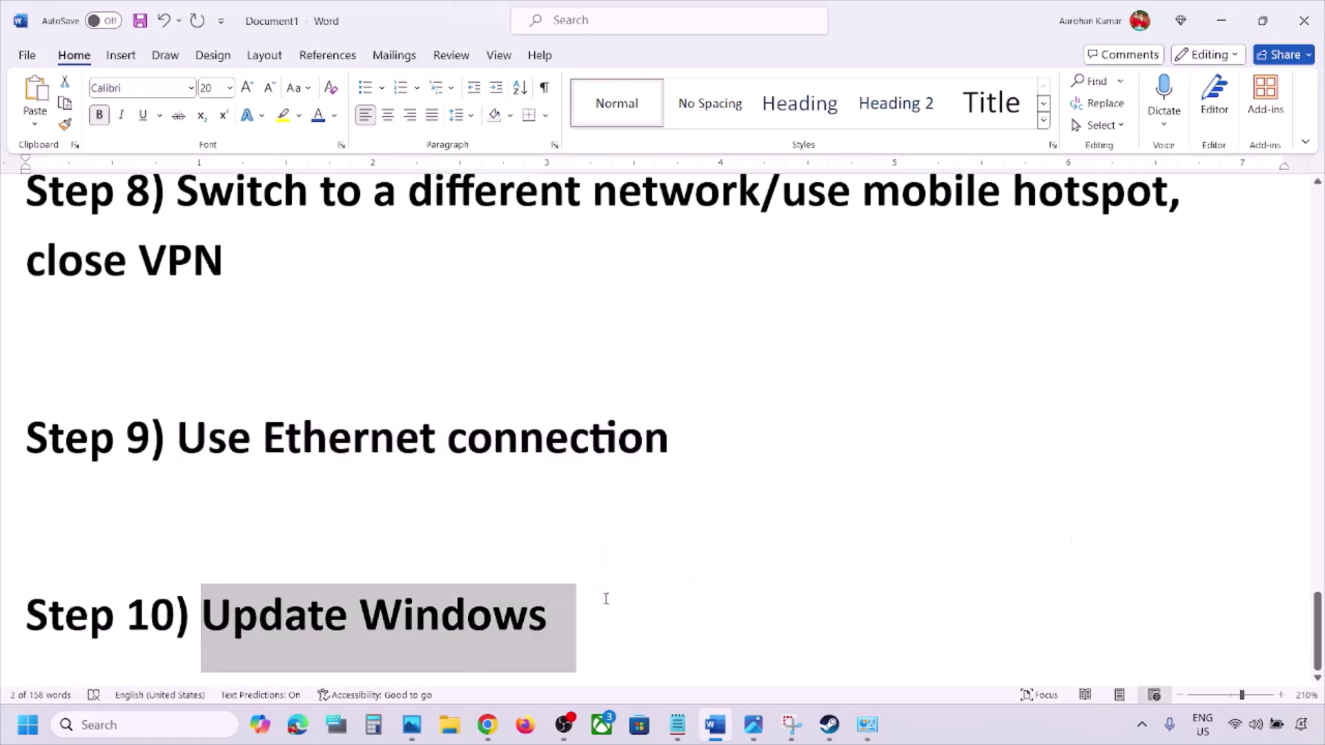
{"action": "key", "text": "super+i"}
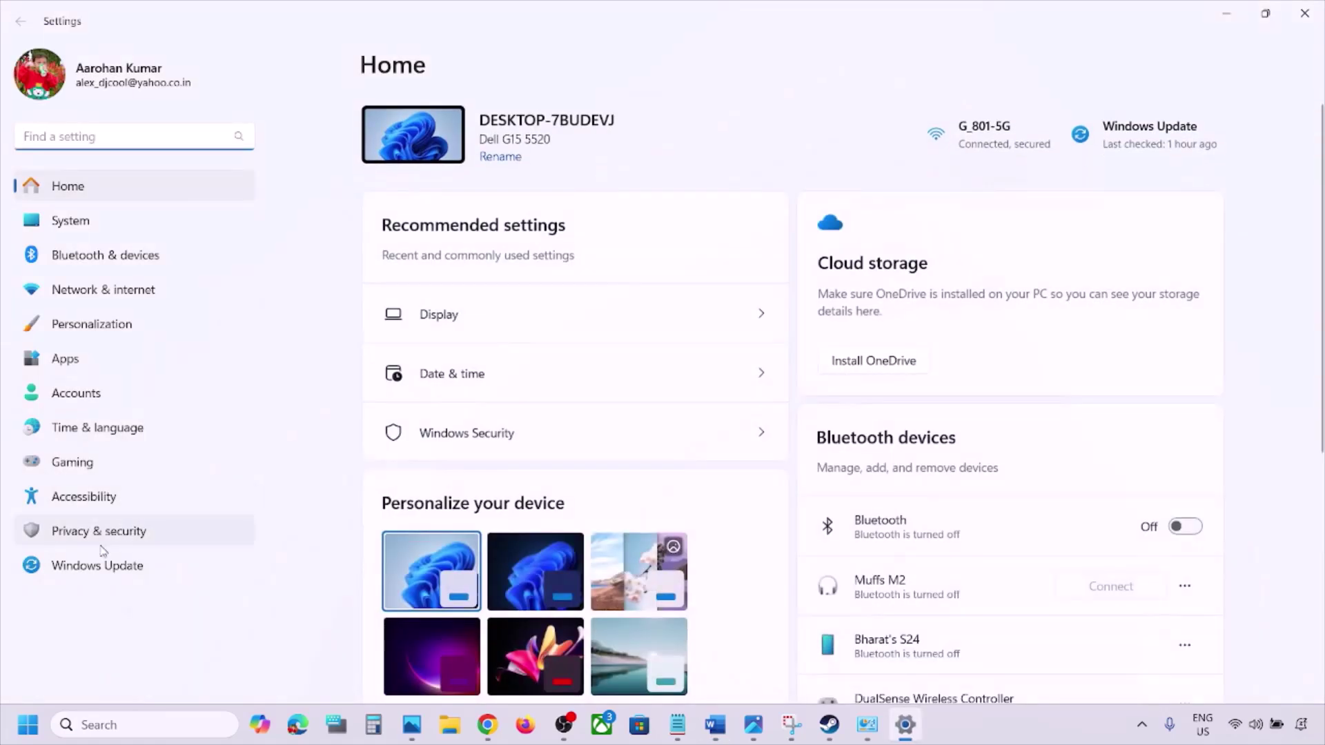
- Start a Windows Update check in Settings, briefly opening and dismissing the Start power menu
{"action": "left_click", "coordinate": [91, 563]}
{"action": "left_click", "coordinate": [1166, 144]}
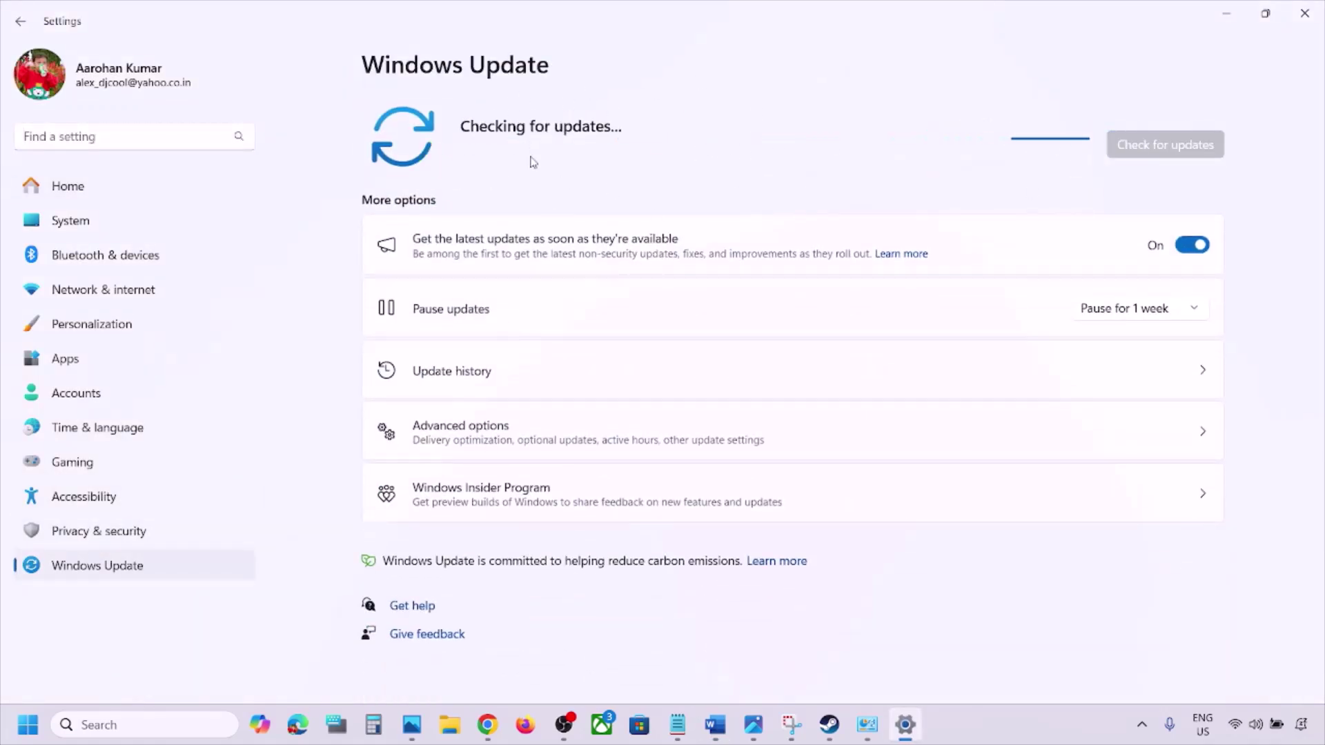
{"action": "left_click", "coordinate": [27, 724]}
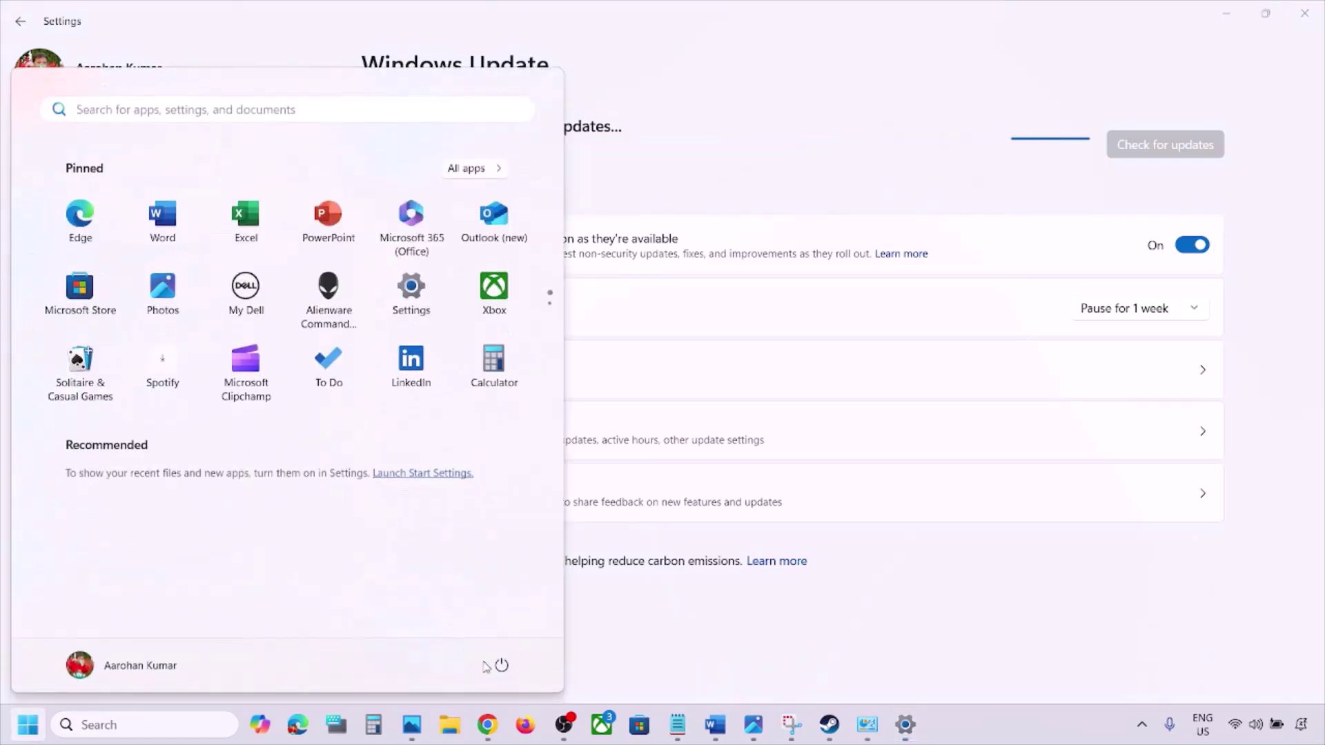
{"action": "left_click", "coordinate": [499, 668]}
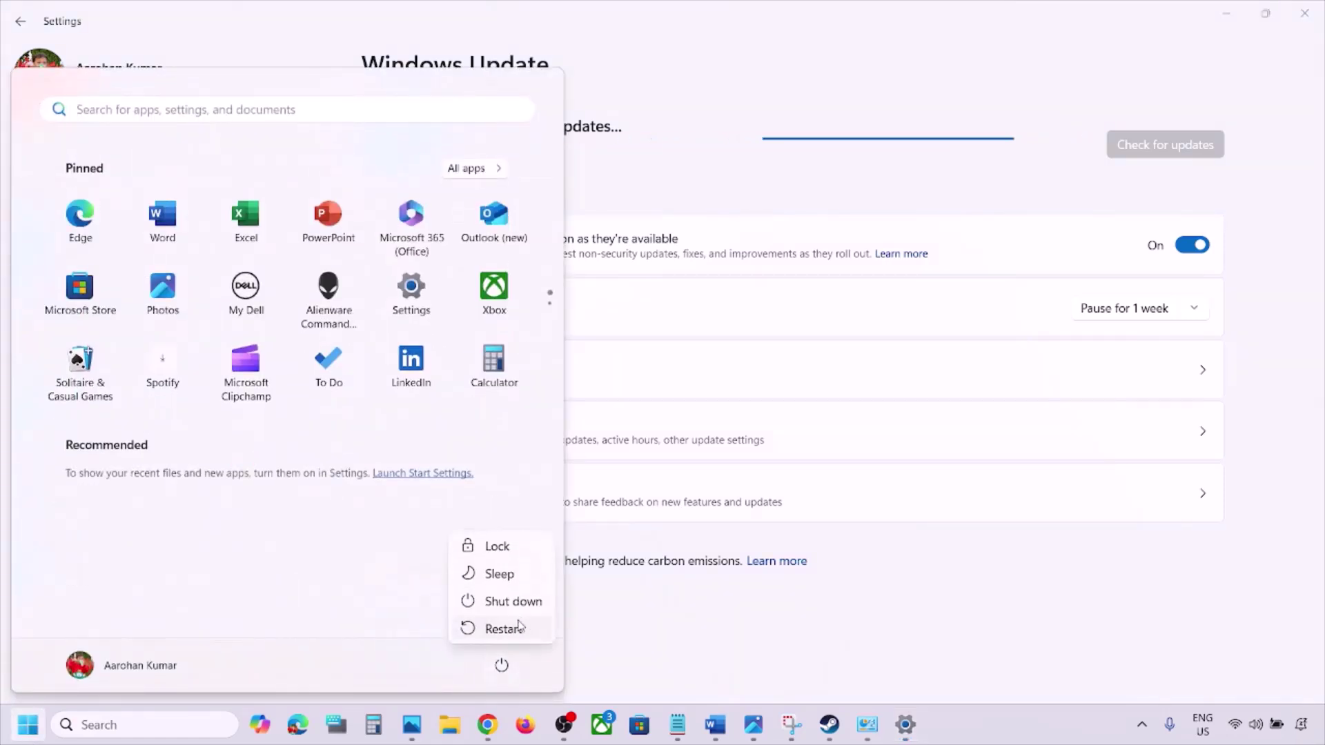
{"action": "key", "text": "Escape"}
{"action": "left_click", "coordinate": [974, 574]}
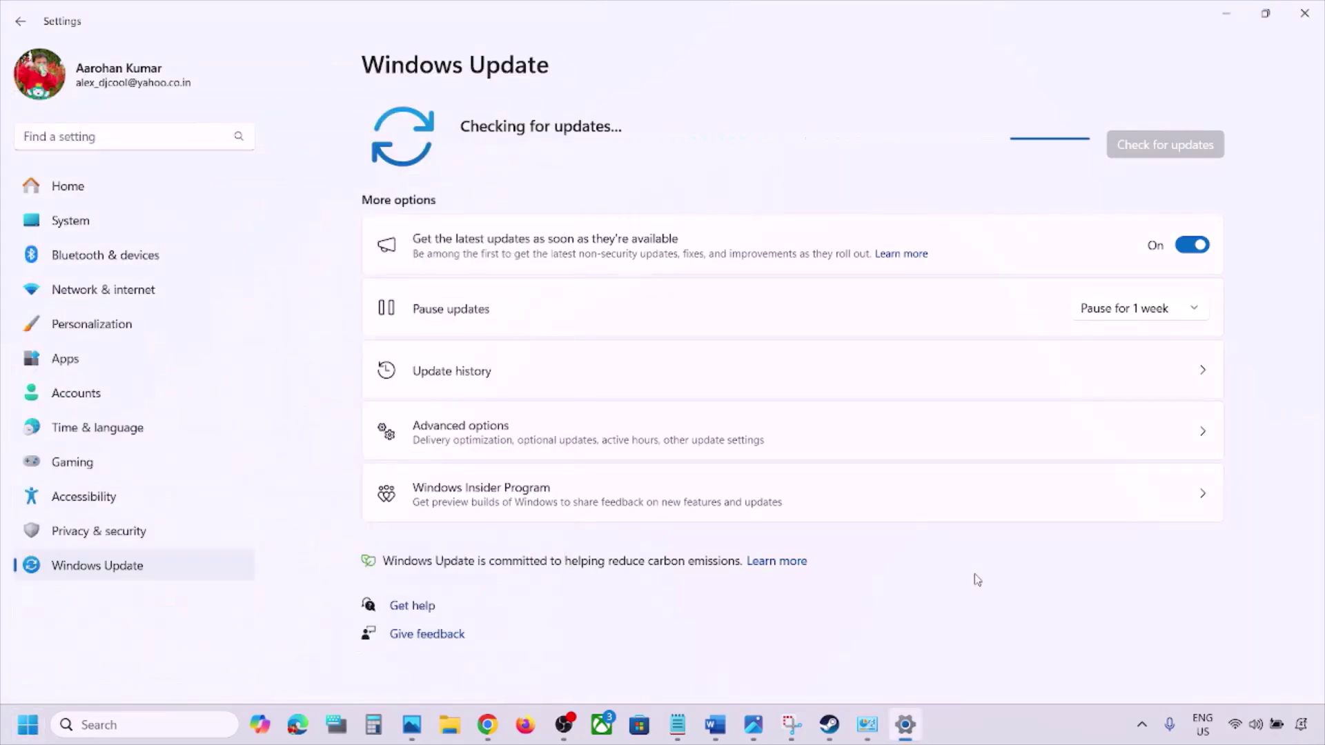